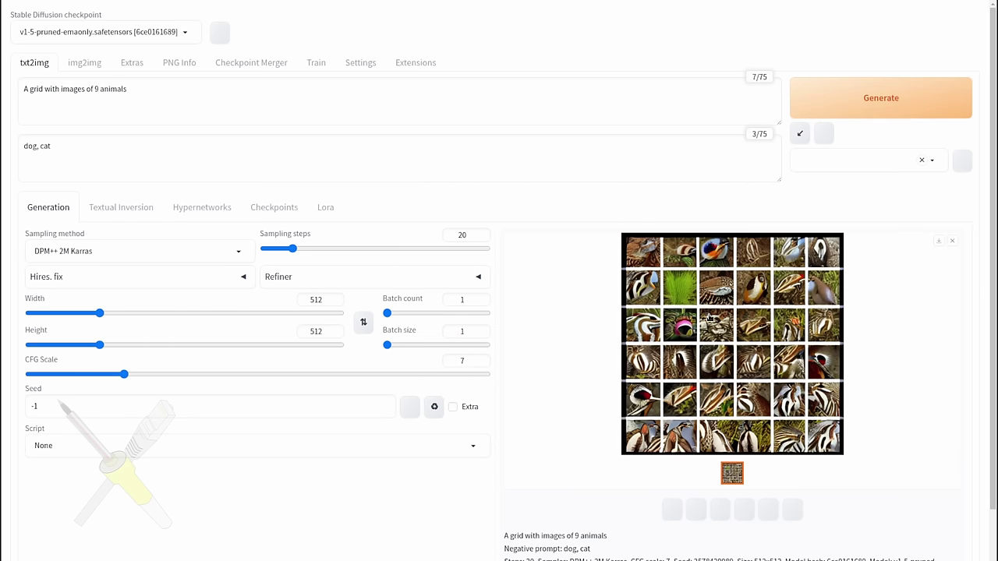
# Inspect the generated animal grid at full size and return to the generation page
pyautogui.click(710, 316)
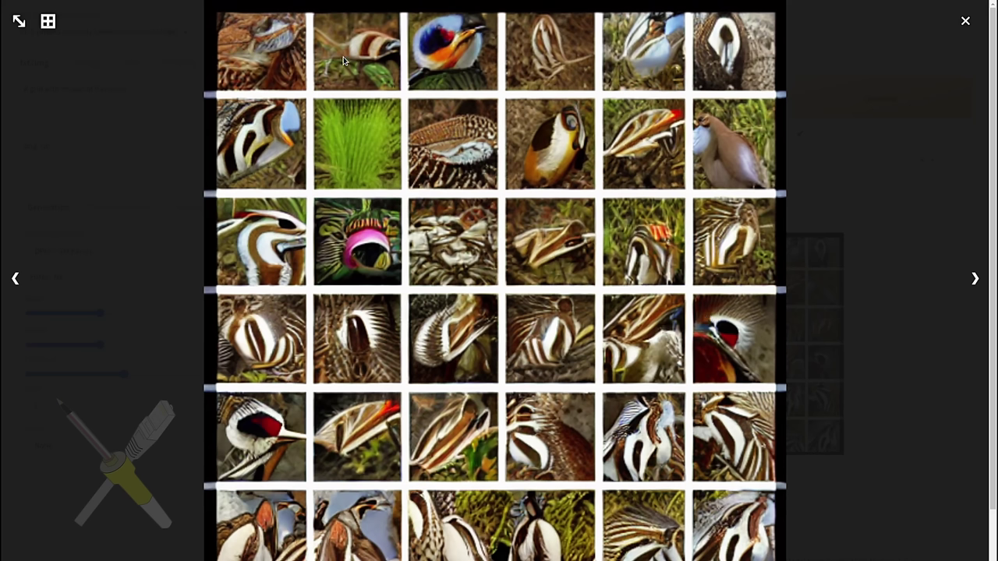
pyautogui.click(330, 89)
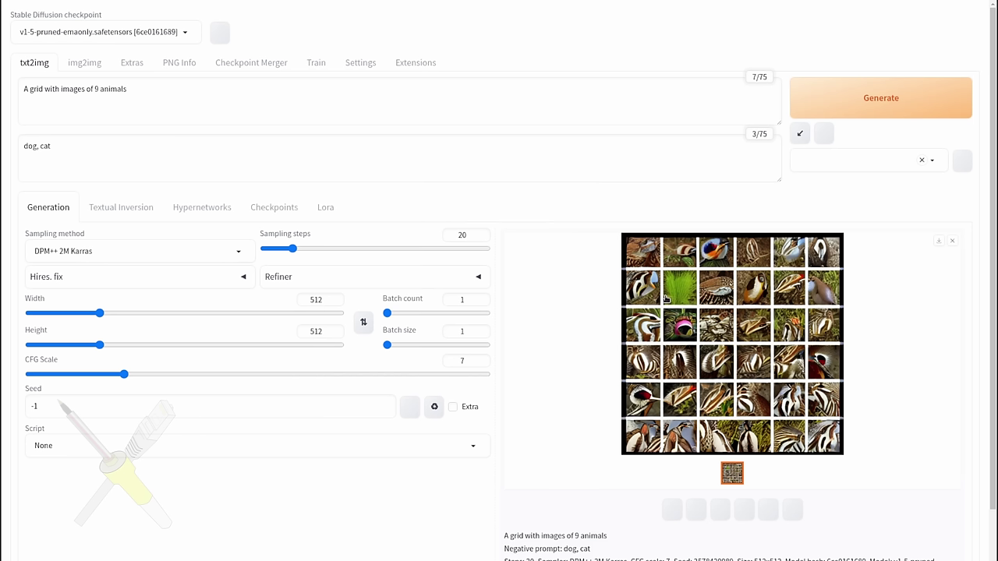
# Clear both the prompt and the negative prompt
pyautogui.tripleClick(93, 93)
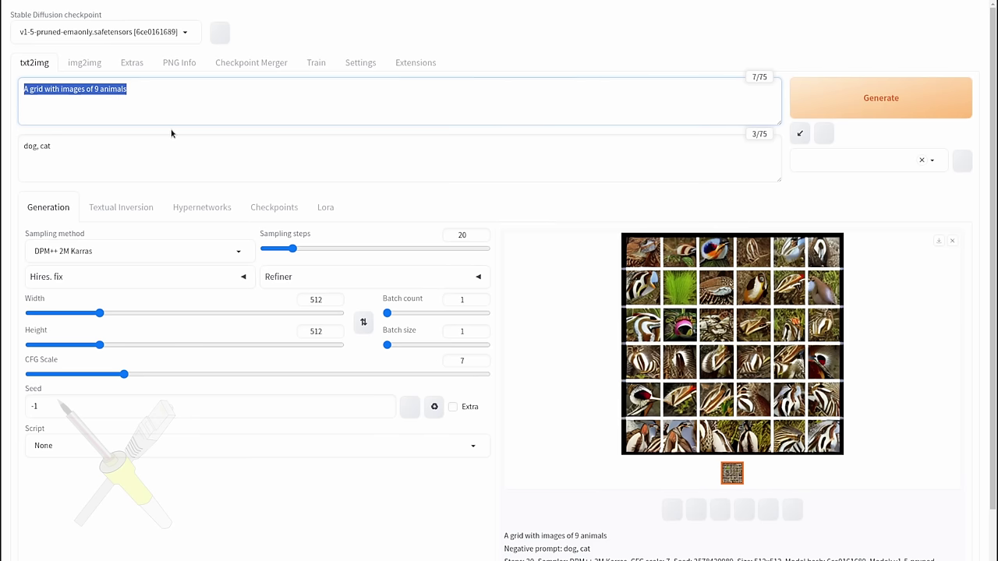
pyautogui.press('BackSpace')
pyautogui.tripleClick(174, 156)
pyautogui.press('BackSpace')
# Generate an image from the prompt "old man sitting on a bench in the park with dog"
pyautogui.click(210, 109)
pyautogui.write('old man sl')
pyautogui.write('tting o')
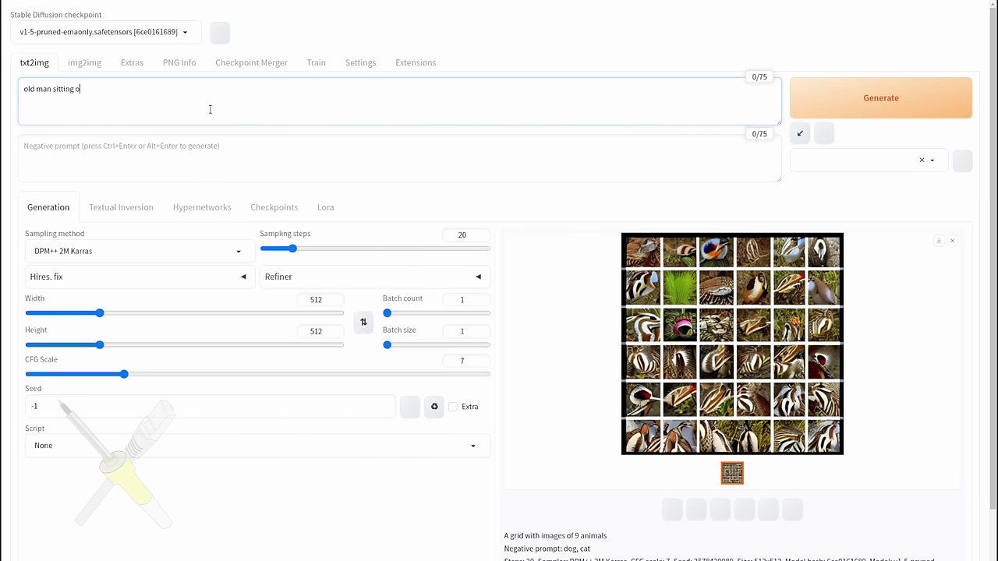
pyautogui.write('n a bench in the park with dog')
pyautogui.hotkey('ctrl', 'Return')
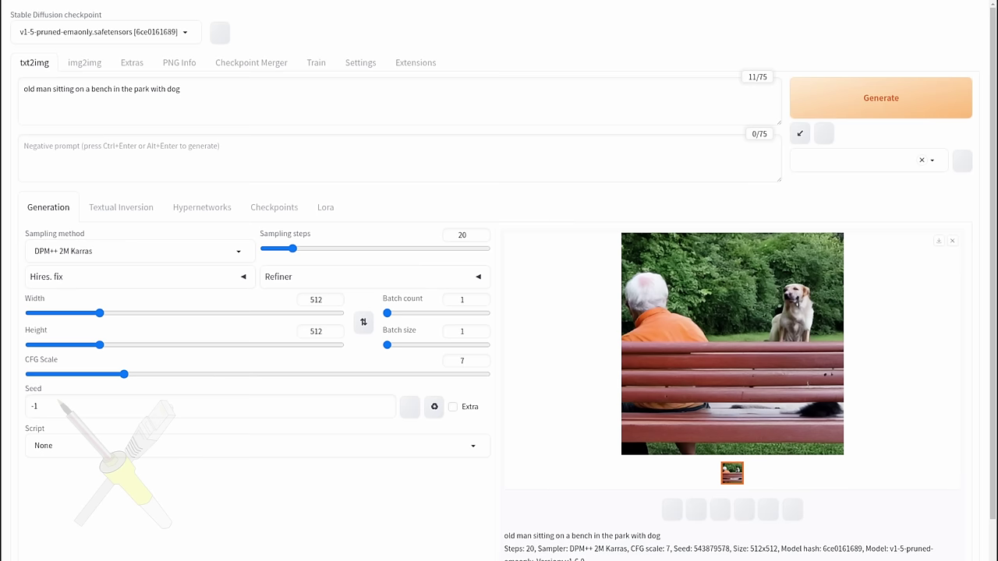
# Look through the available sampling methods without changing the selected one
pyautogui.click(159, 117)
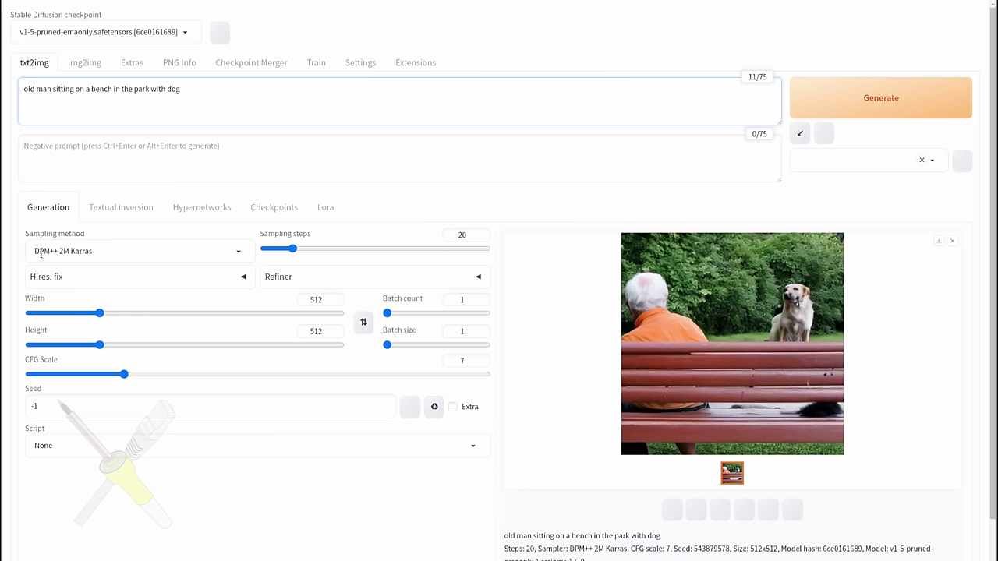
pyautogui.click(239, 253)
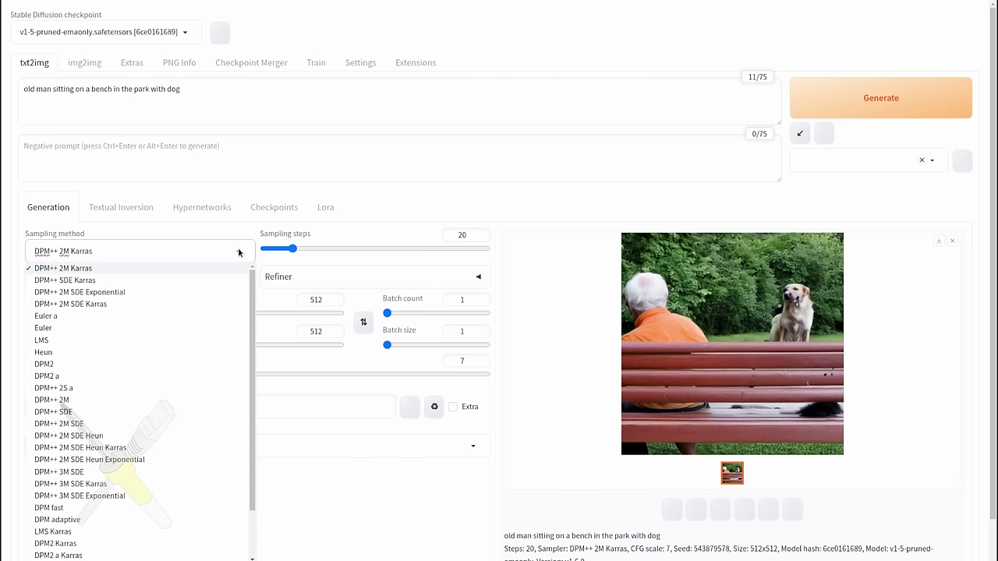
pyautogui.click(14, 288)
pyautogui.click(47, 251)
pyautogui.click(470, 200)
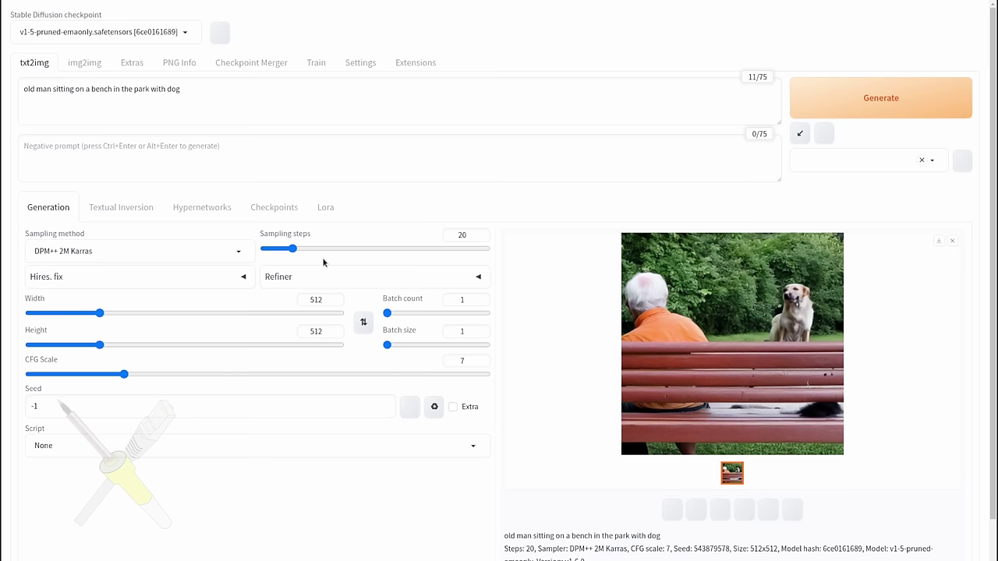
# Try Hires. fix with an upscale factor of 1, check its upscaler options, and switch it off again
pyautogui.click(243, 280)
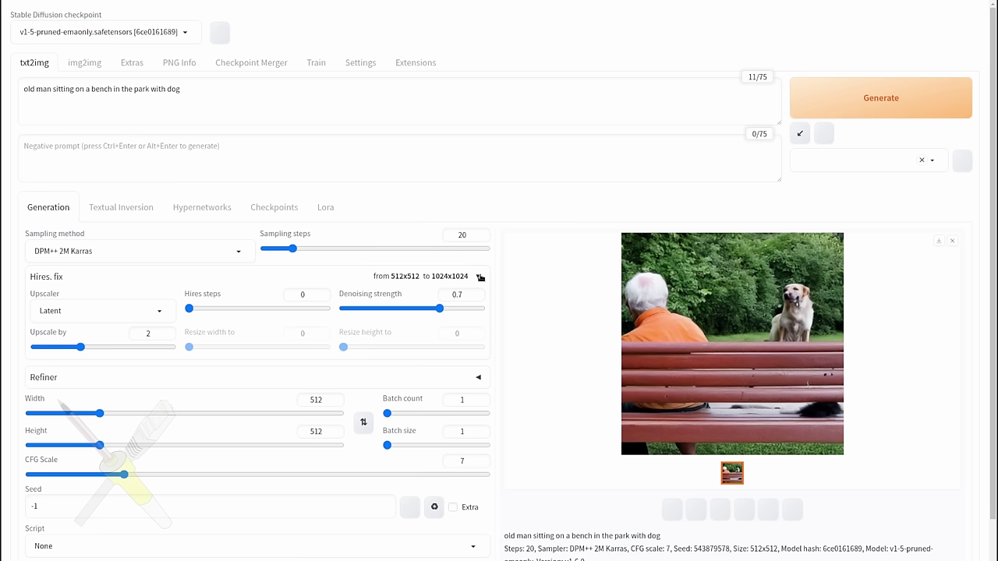
pyautogui.moveTo(41, 351); pyautogui.dragTo(20, 355)
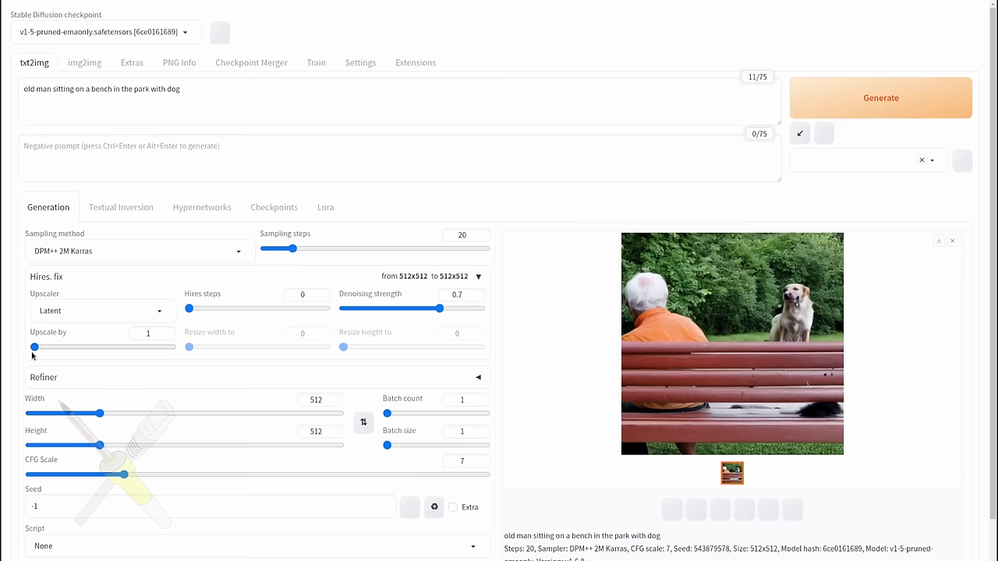
pyautogui.click(141, 313)
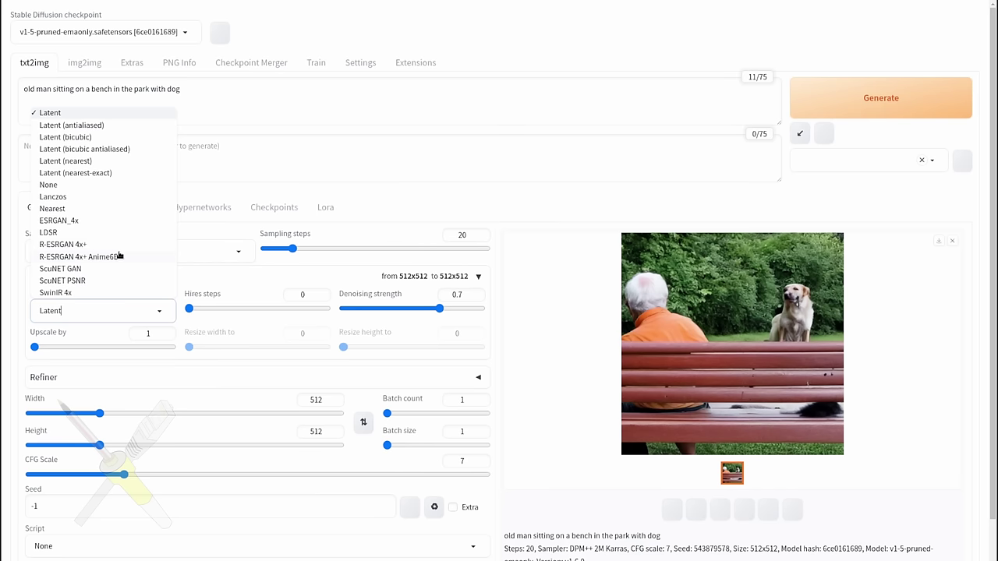
pyautogui.click(508, 308)
pyautogui.click(964, 20)
pyautogui.click(311, 277)
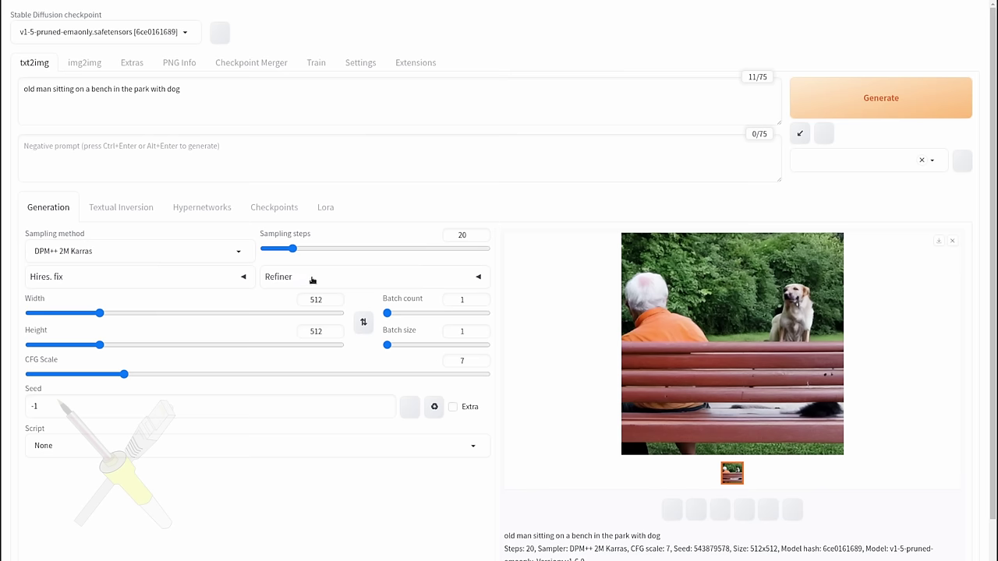
# Try the Refiner with the v1-5-pruned-emaonly.safetensors checkpoint and switch it off again
pyautogui.click(311, 279)
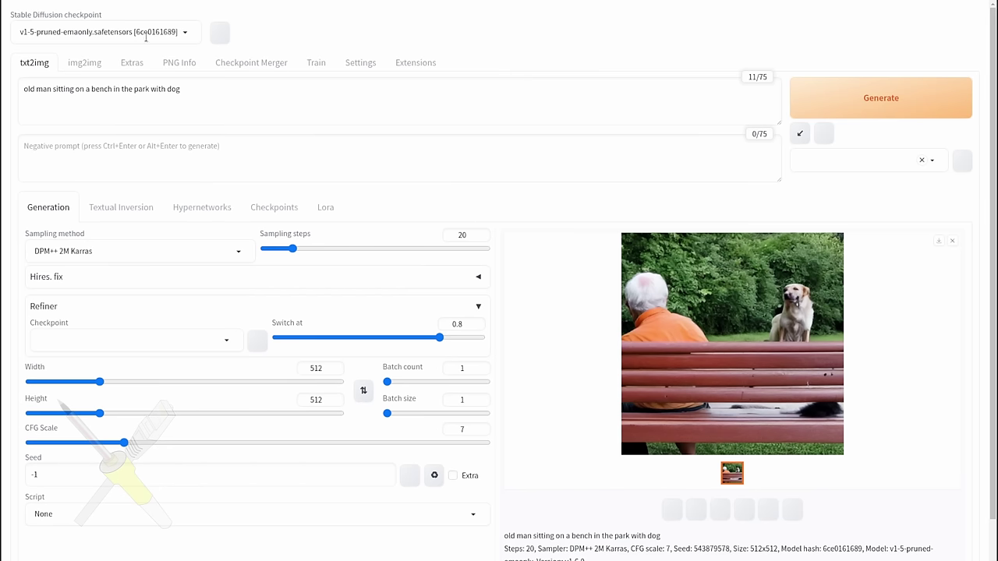
pyautogui.click(227, 341)
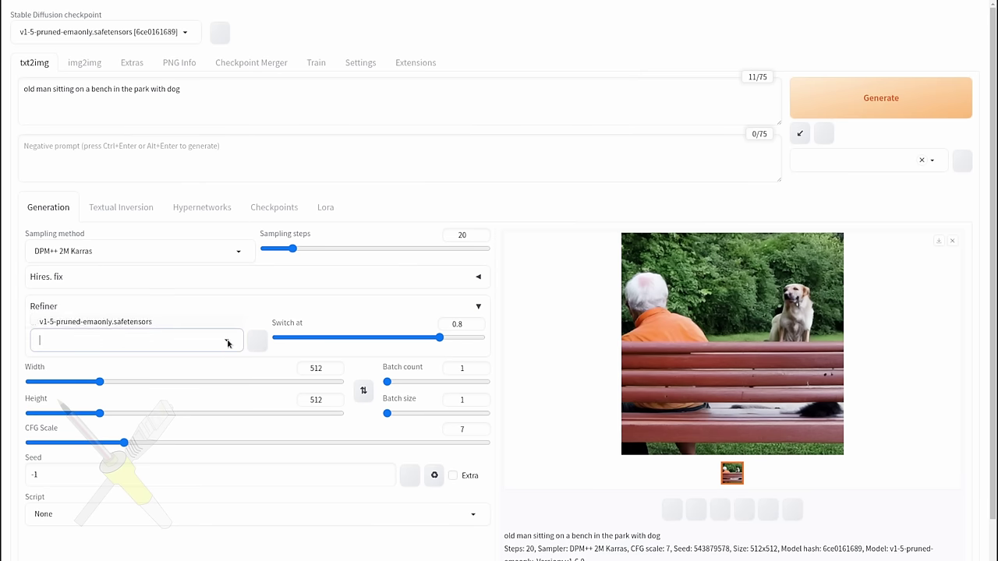
pyautogui.click(169, 322)
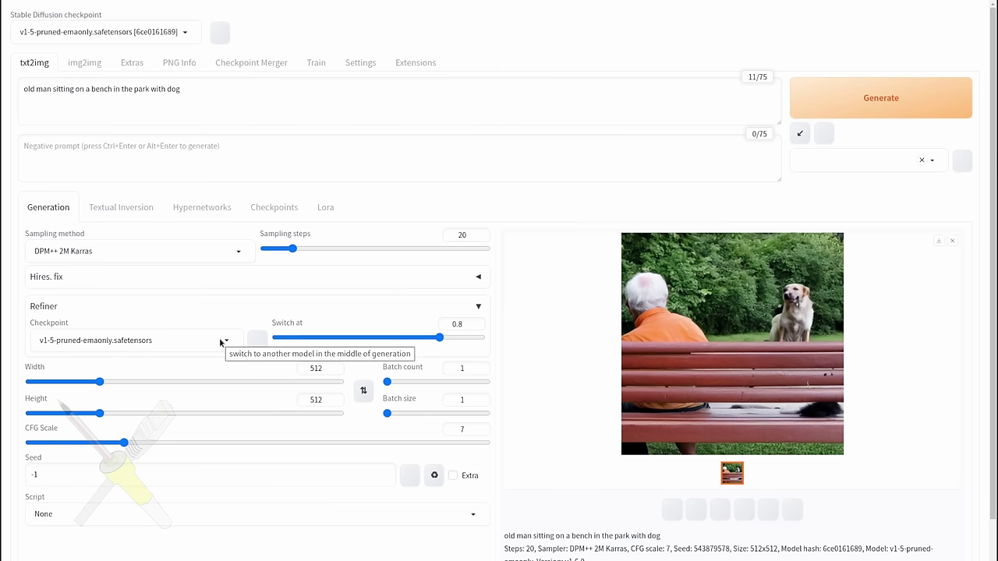
pyautogui.click(240, 310)
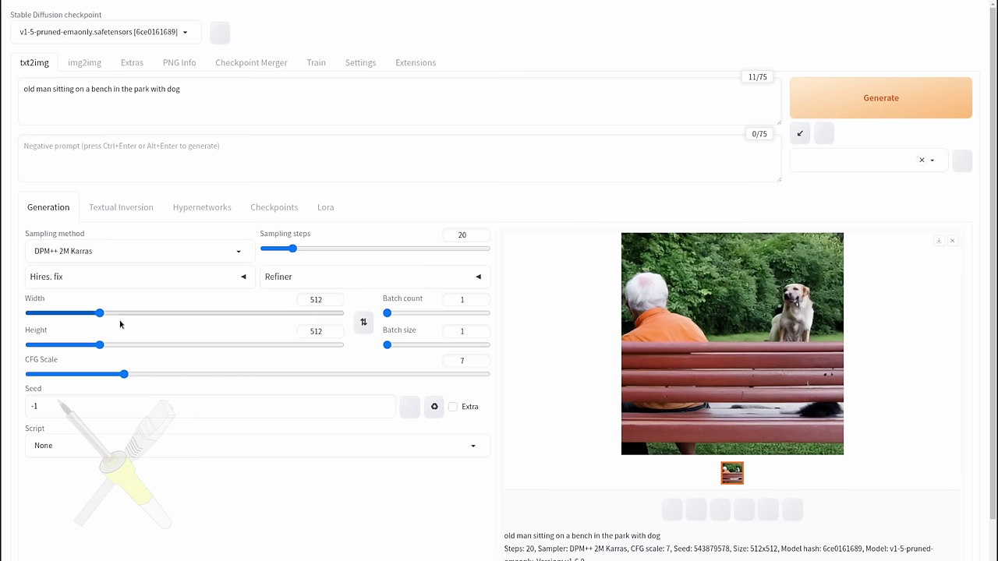
pyautogui.moveTo(100, 313); pyautogui.dragTo(100, 349)
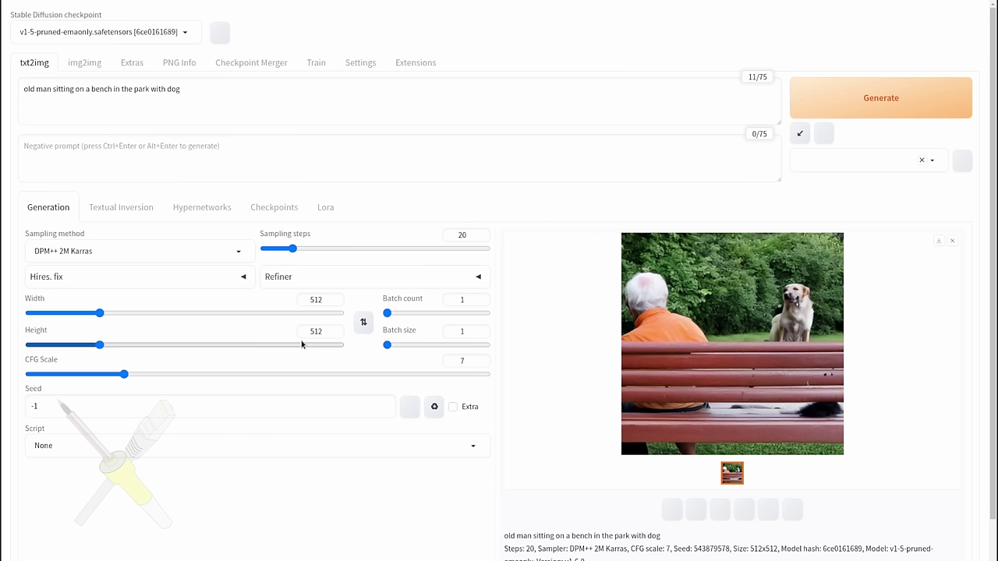
pyautogui.doubleClick(319, 301)
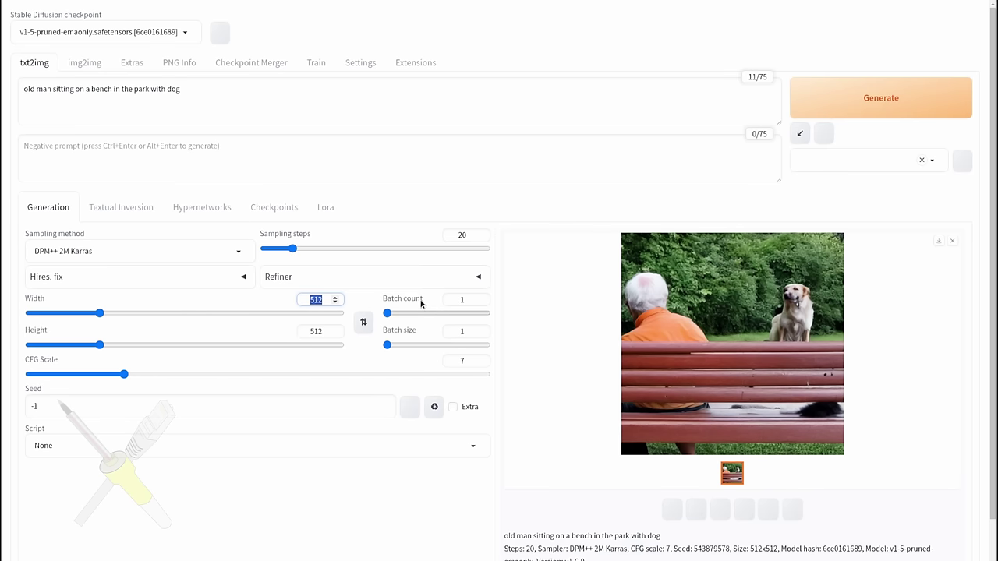
pyautogui.moveTo(422, 303)
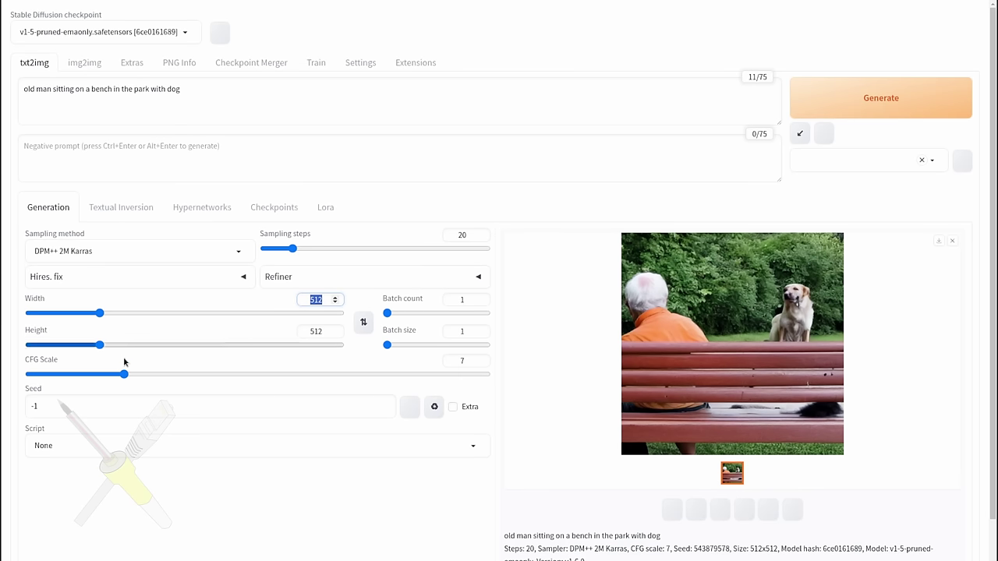
# Generate the image with CFG Scale 1 and again with CFG Scale 30 to compare the extremes
pyautogui.moveTo(121, 378); pyautogui.dragTo(10, 382)
pyautogui.click(881, 98)
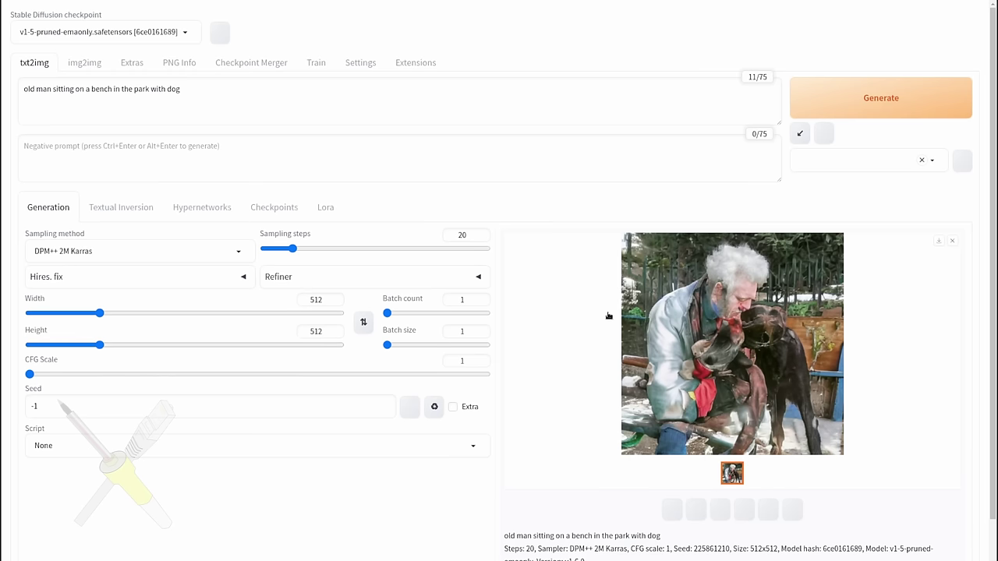
pyautogui.moveTo(283, 374); pyautogui.dragTo(488, 374)
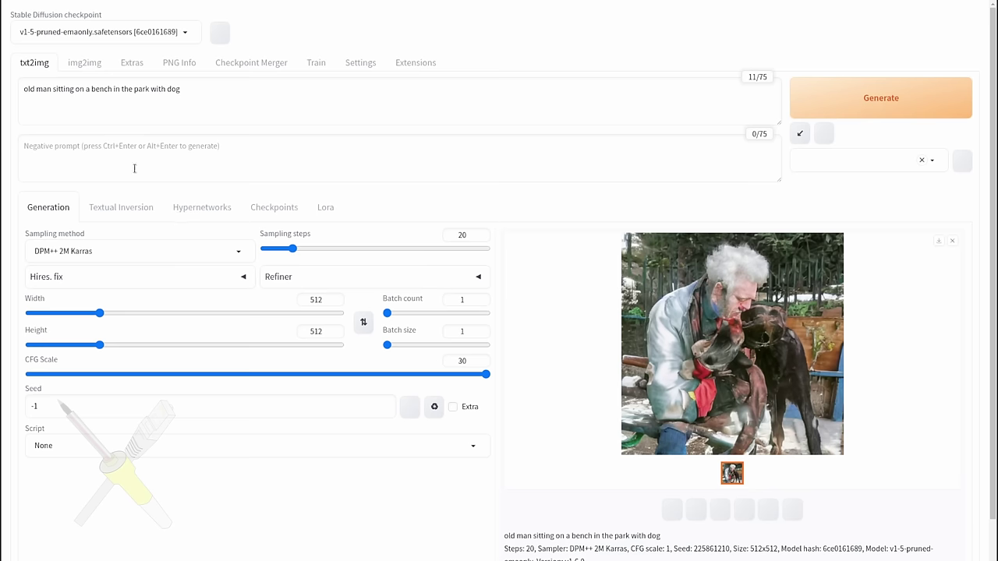
pyautogui.click(909, 106)
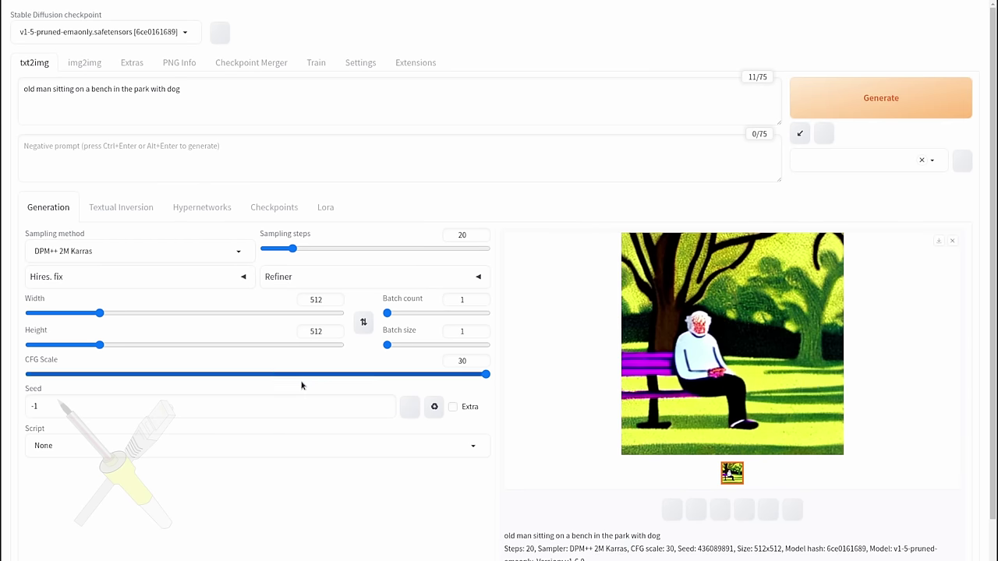
# Set the CFG Scale to 7 and generate two more images with the random seed
pyautogui.moveTo(228, 376); pyautogui.dragTo(126, 384)
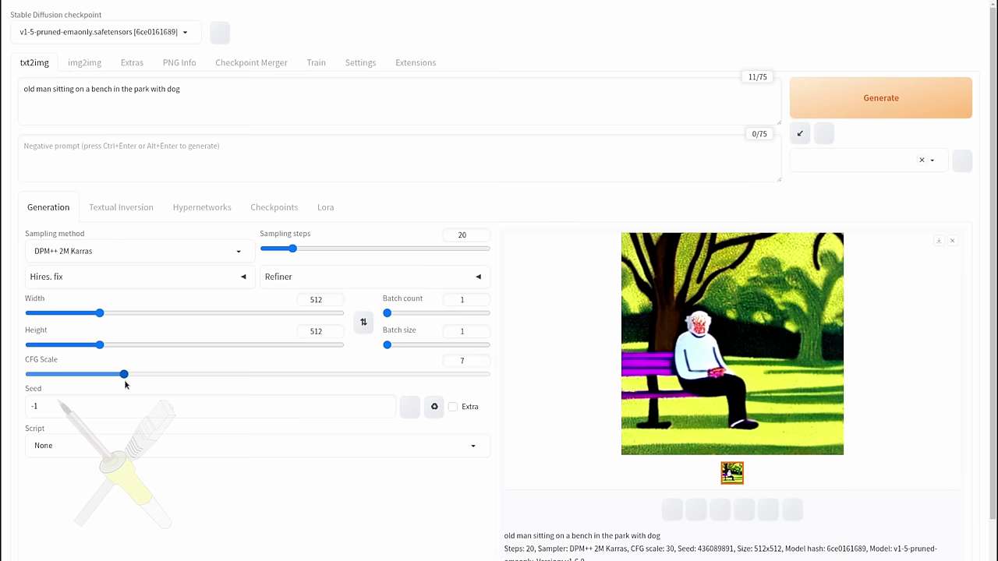
pyautogui.click(869, 115)
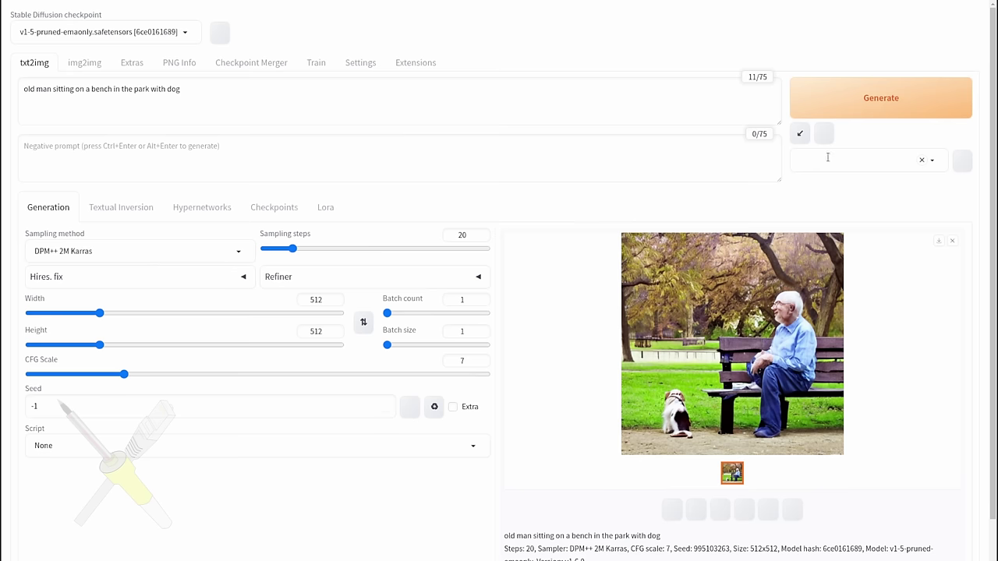
pyautogui.click(848, 119)
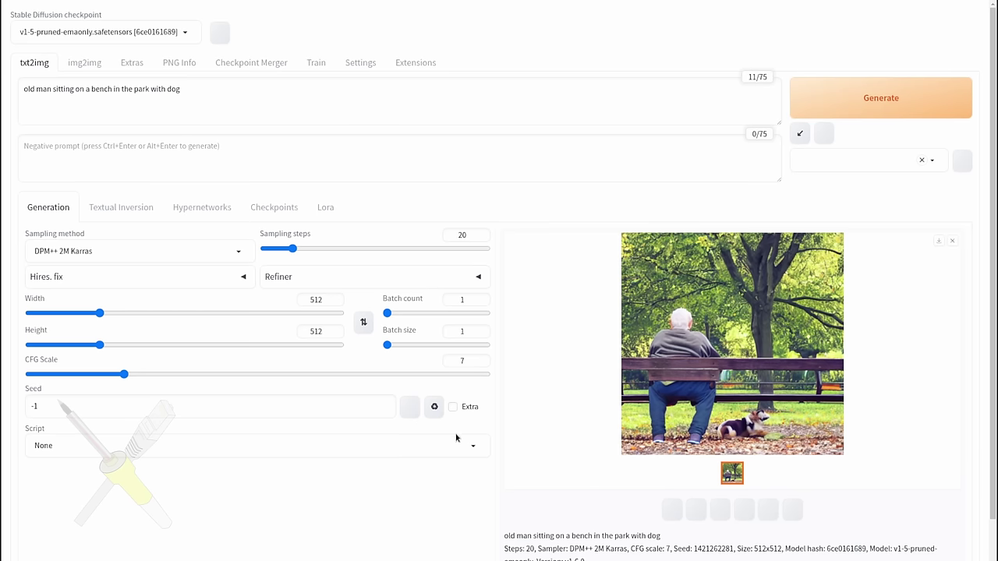
# Generate the image twice with the seed fixed at 42, and reset the seed to random (-1)
pyautogui.doubleClick(34, 406)
pyautogui.write('42')
pyautogui.click(881, 105)
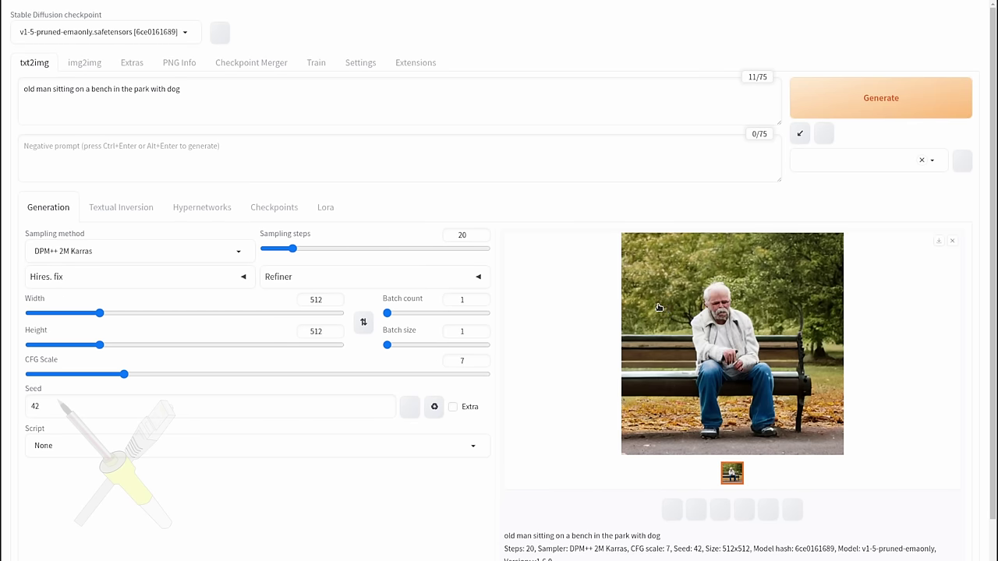
pyautogui.click(118, 409)
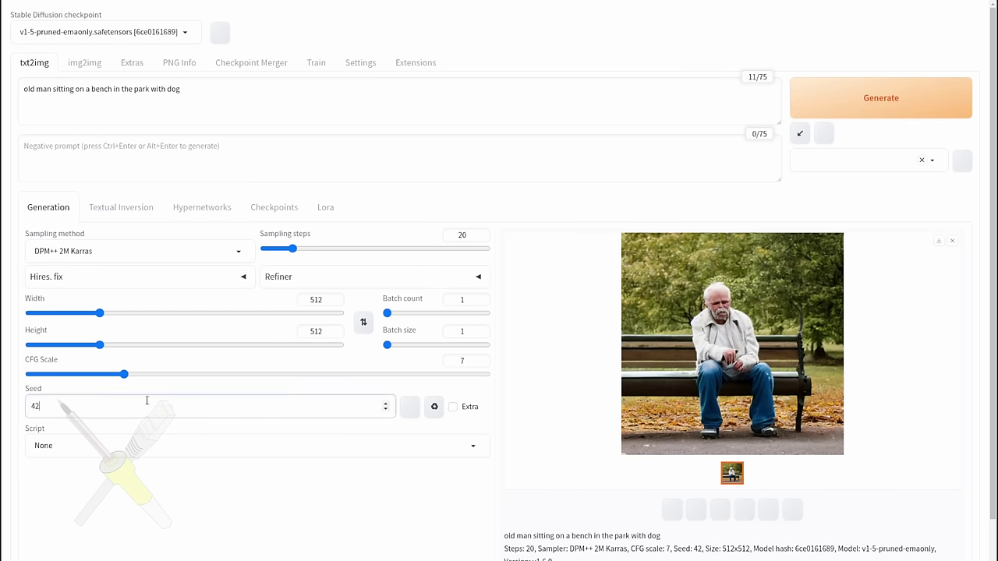
pyautogui.click(897, 113)
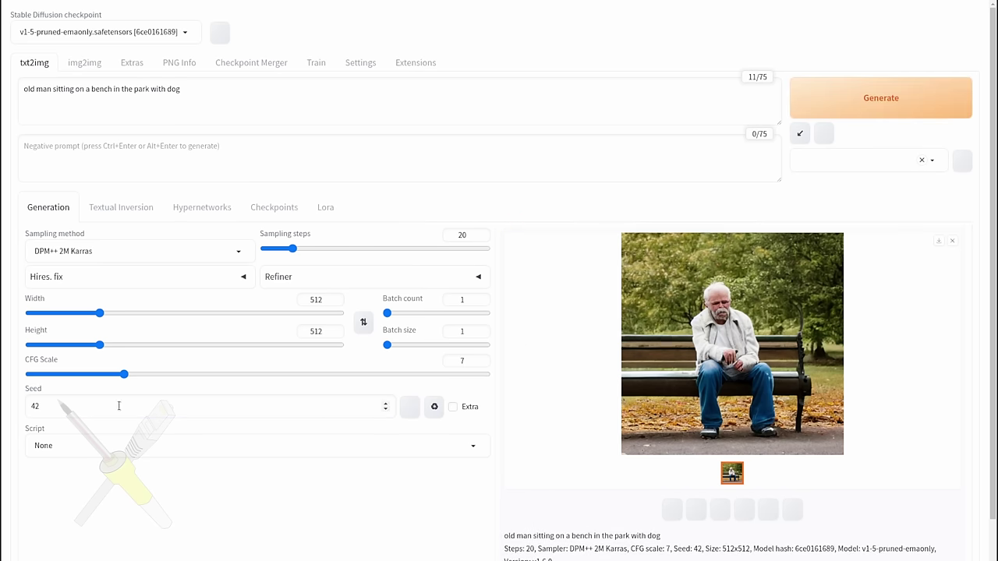
pyautogui.click(410, 406)
pyautogui.click(362, 404)
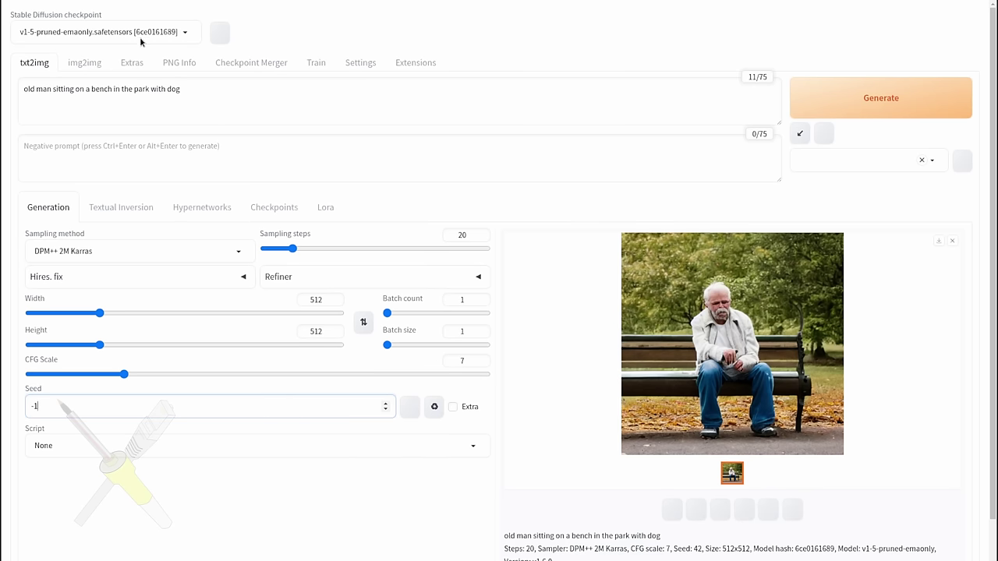
# Check which Stable Diffusion checkpoints are available to load
pyautogui.click(186, 33)
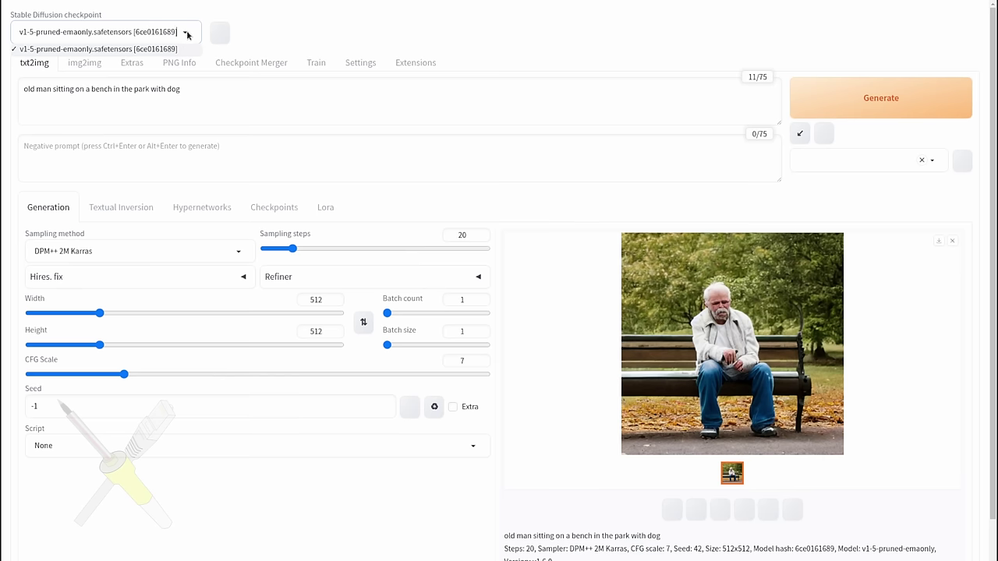
pyautogui.click(188, 34)
pyautogui.click(187, 33)
pyautogui.click(469, 34)
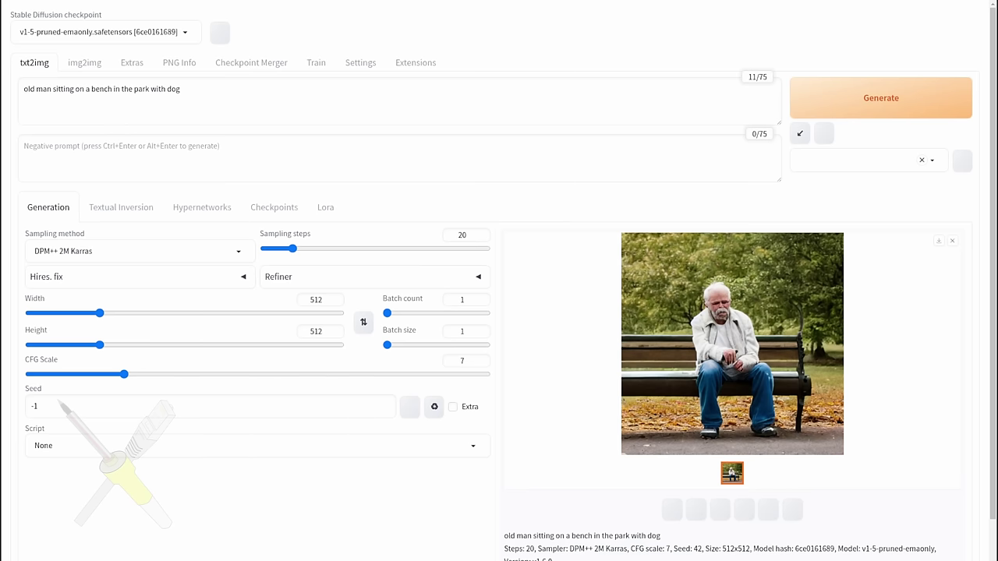
# Switch to the Civitai website and browse its highest-rated models of the month
pyautogui.click(670, 1)
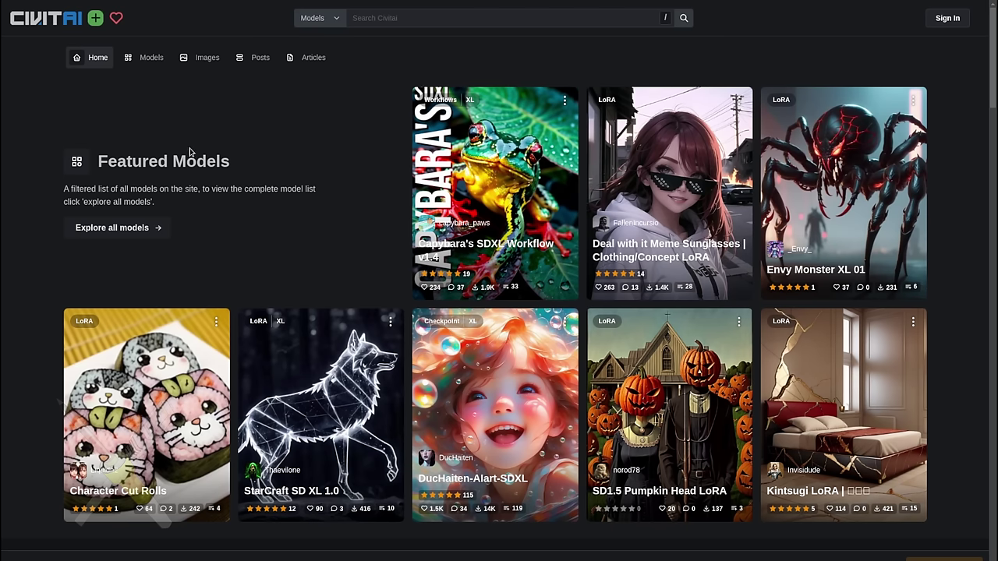
pyautogui.click(153, 58)
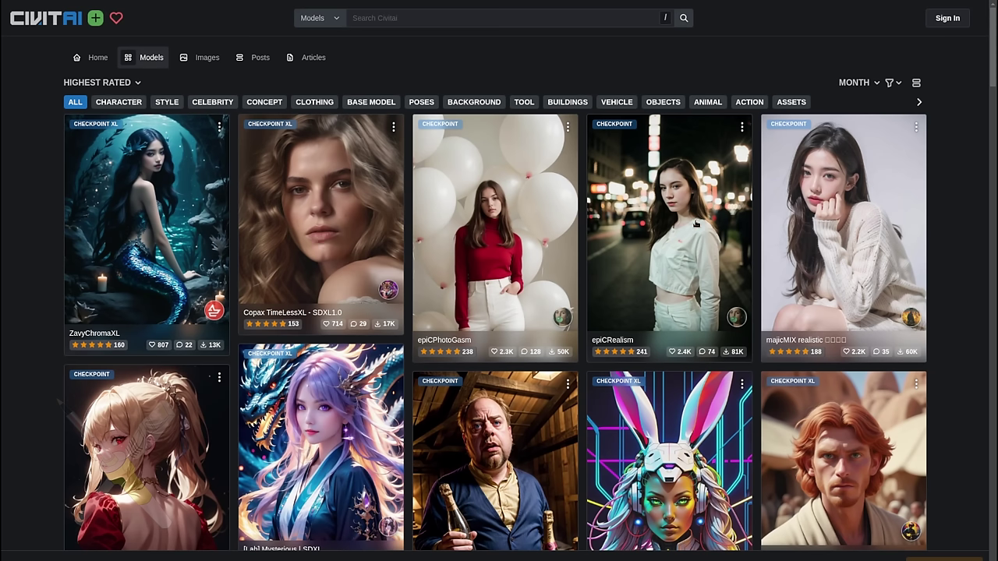
pyautogui.scroll(-2, 324, 261)
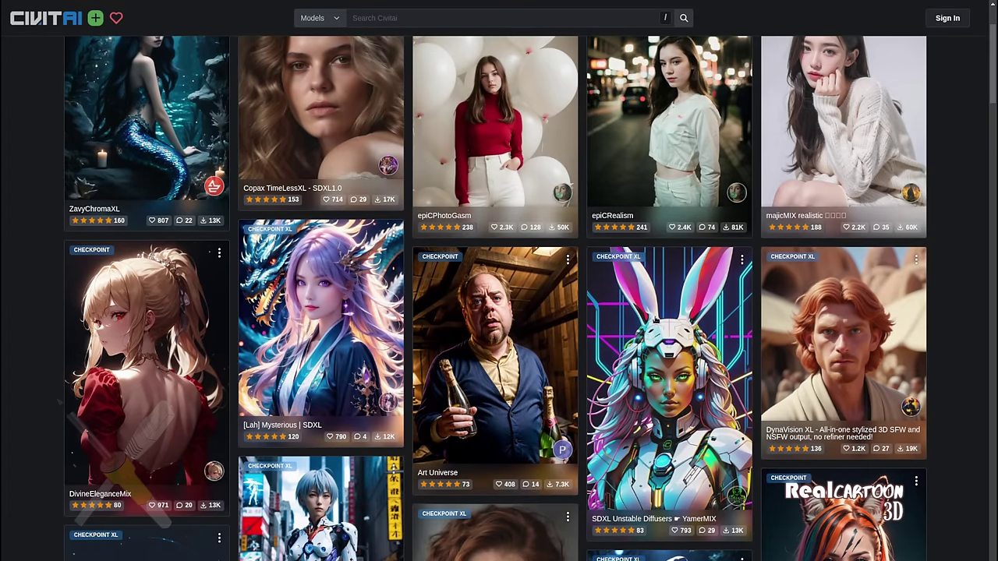
pyautogui.scroll(-5, 577, 348)
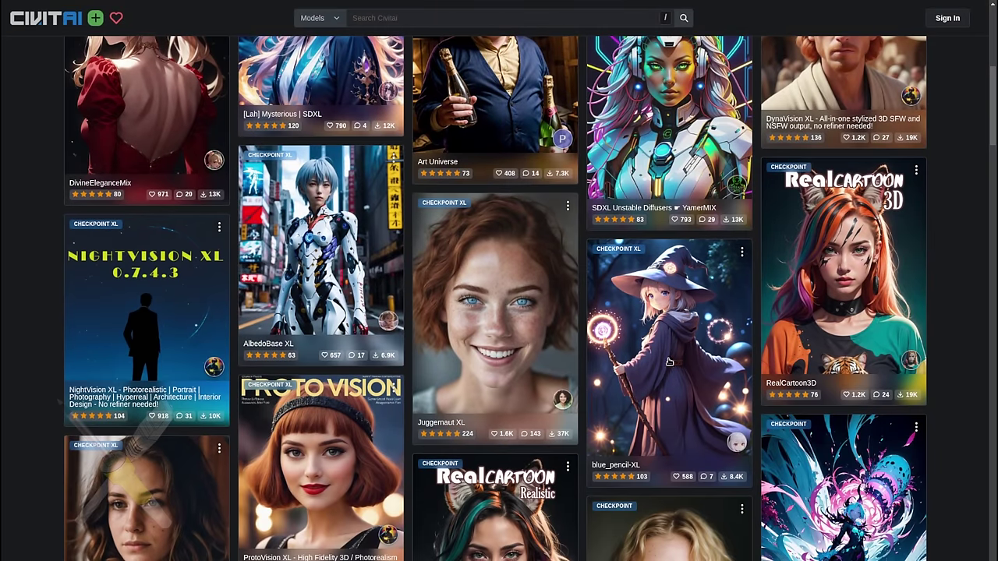
# Look through the checkpoint and LoRA previews further down Civitai's monthly highest-rated list, ending at the first entries
pyautogui.scroll(-5, 669, 363)
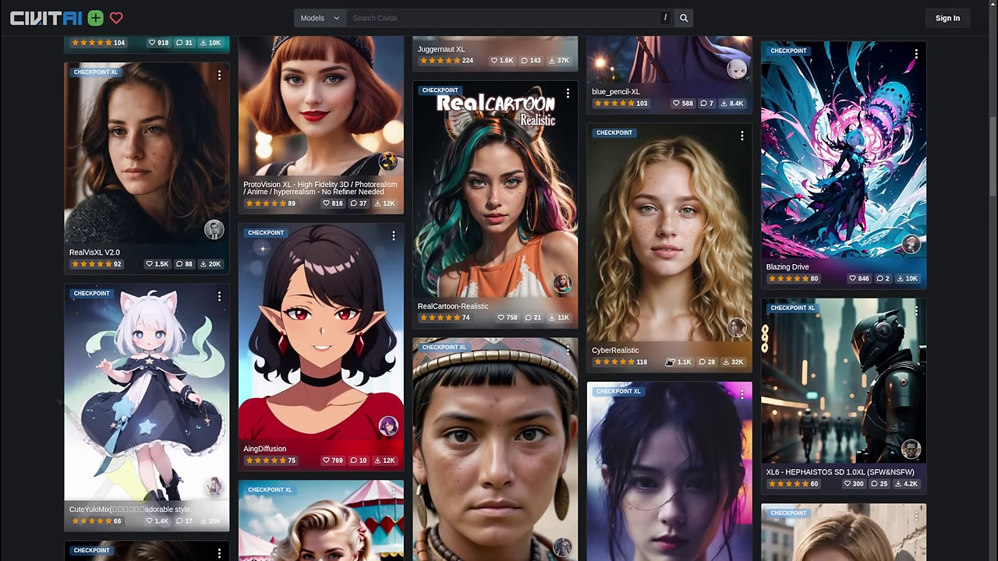
pyautogui.scroll(-1, 668, 363)
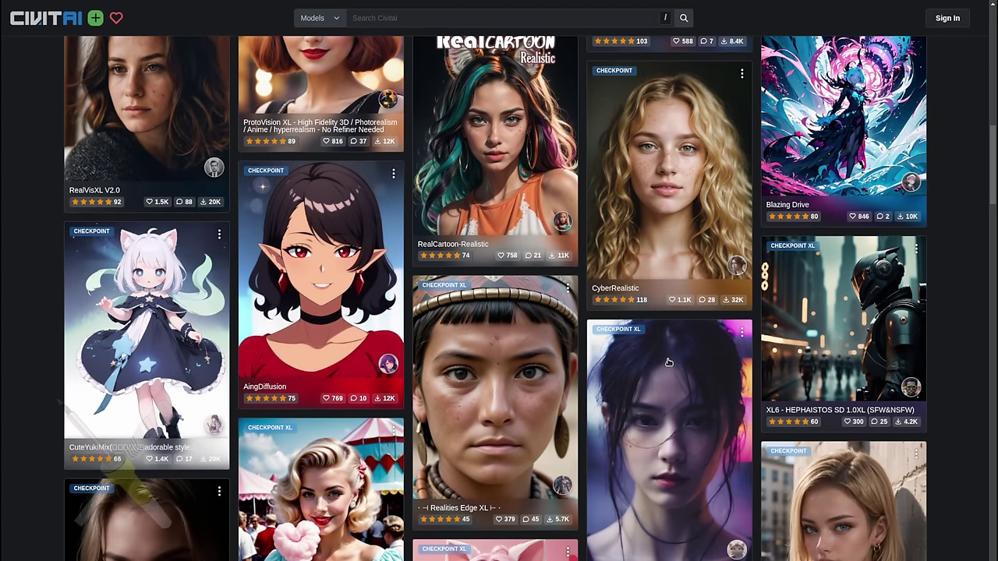
pyautogui.scroll(-3, 669, 363)
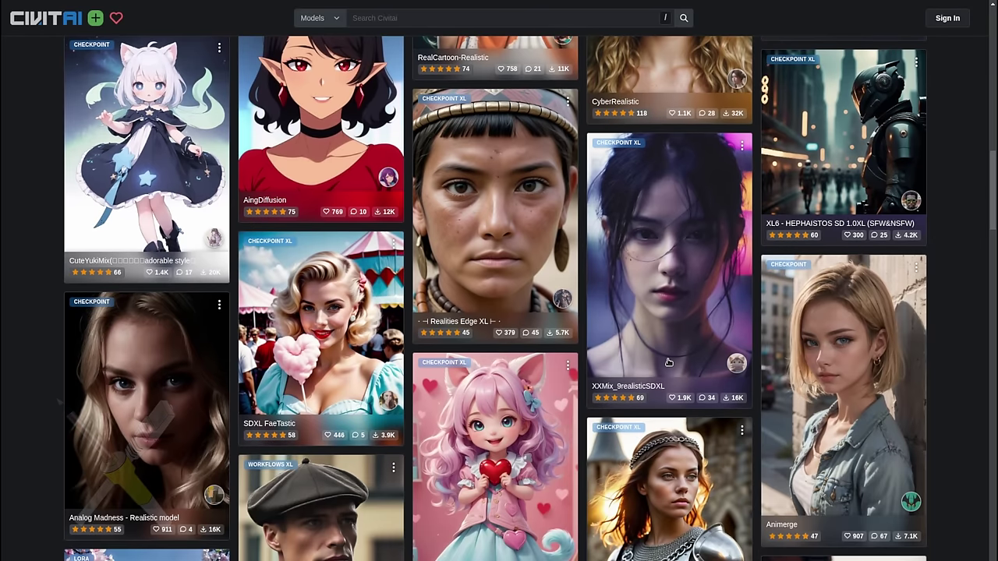
pyautogui.scroll(-5, 669, 363)
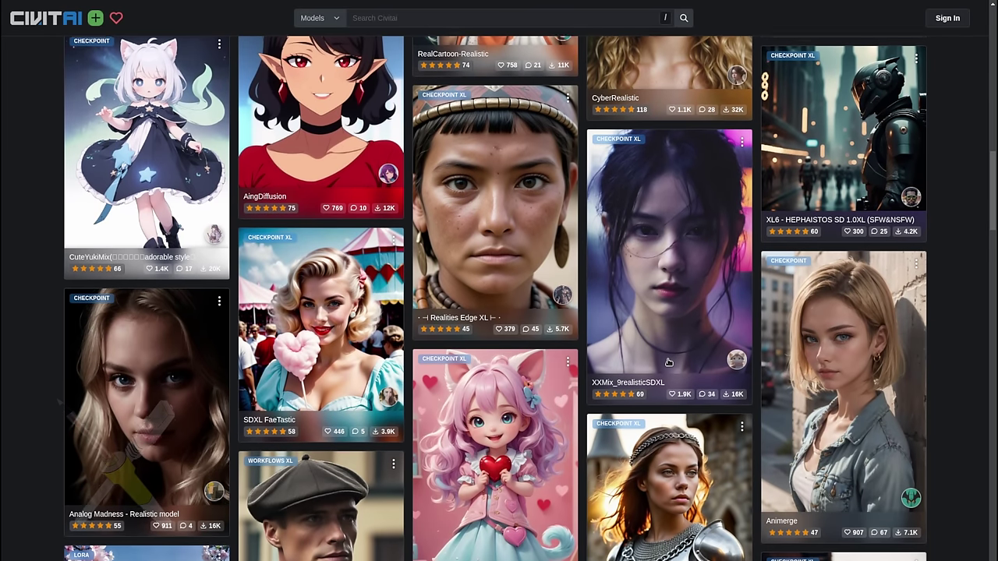
pyautogui.scroll(-4, 669, 363)
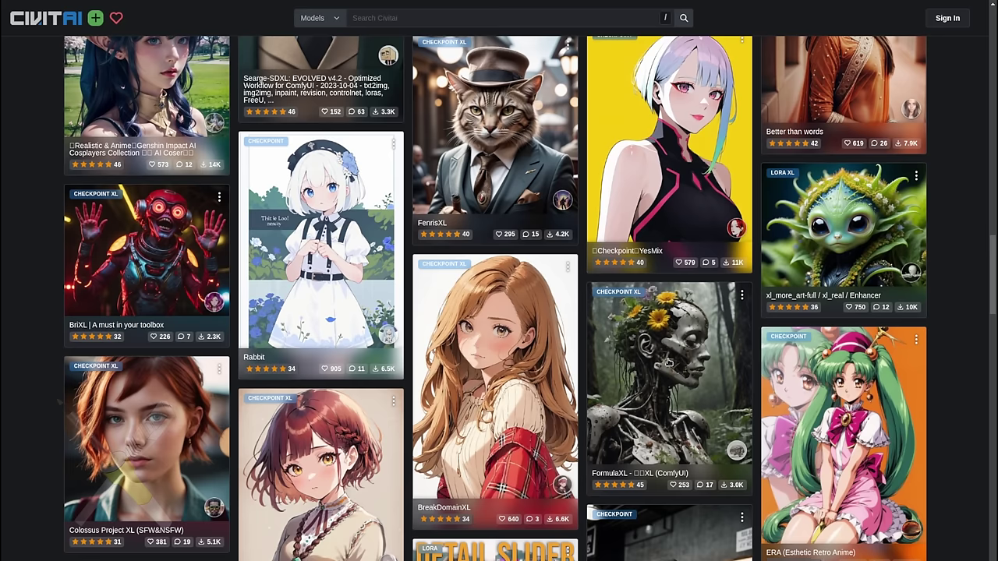
pyautogui.scroll(-1, 669, 363)
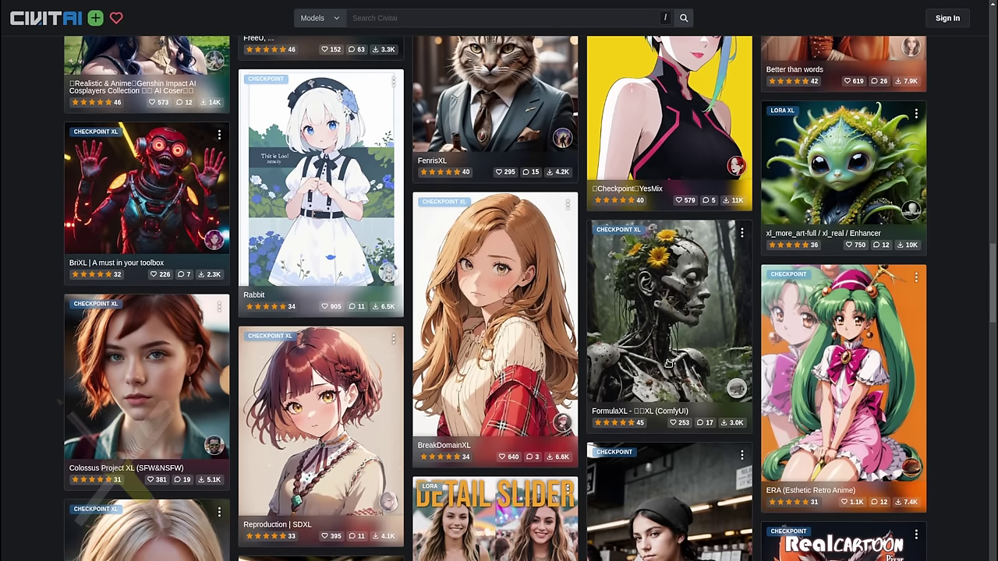
pyautogui.scroll(-3, 668, 362)
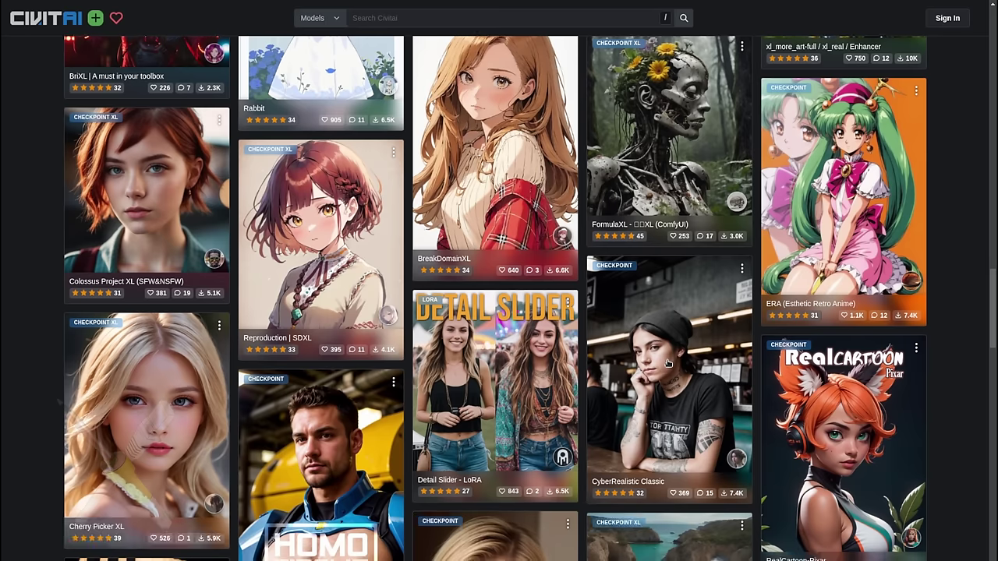
pyautogui.scroll(-3, 668, 362)
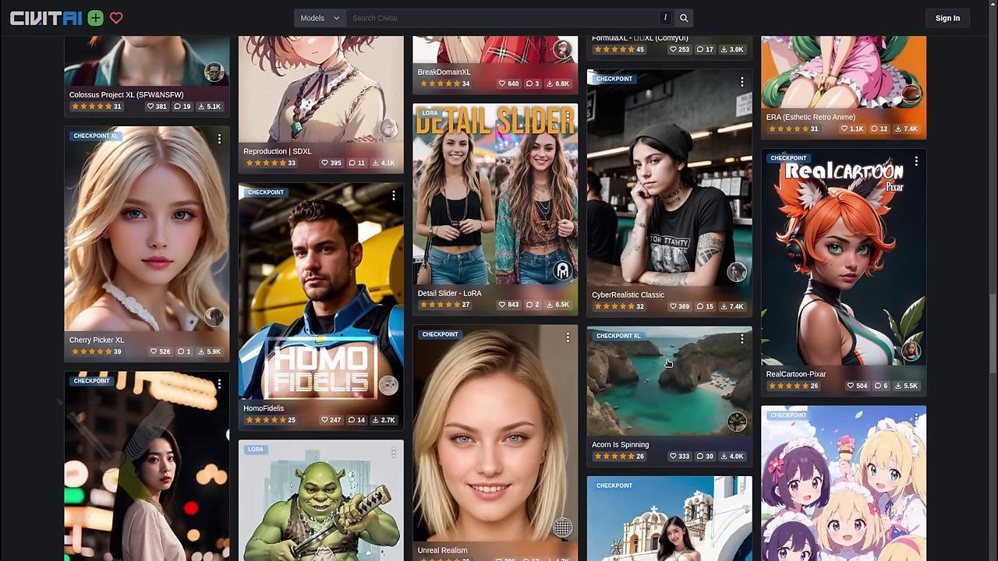
pyautogui.scroll(-6, 668, 363)
pyautogui.scroll(-1, 668, 363)
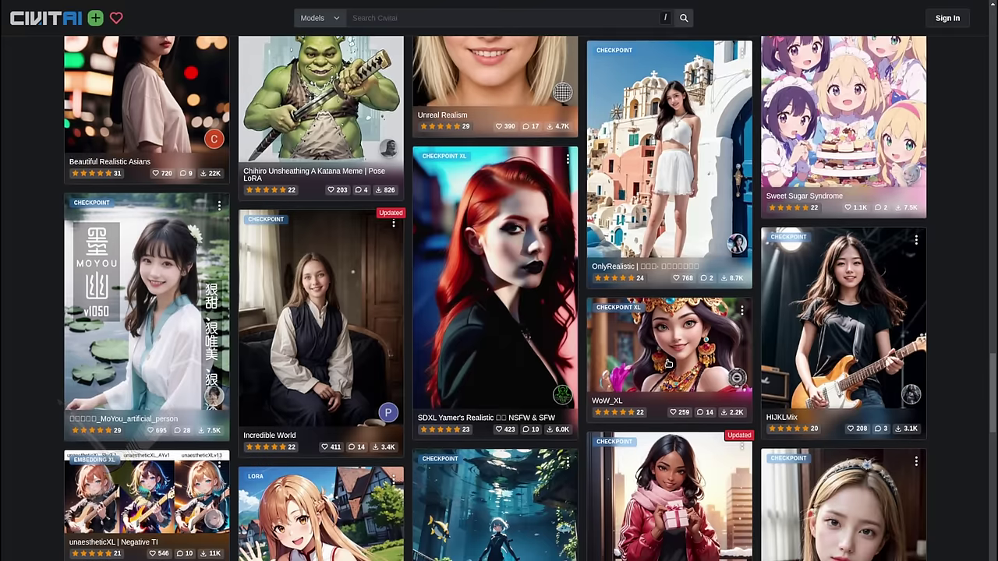
pyautogui.scroll(-5, 668, 363)
pyautogui.scroll(-1, 668, 363)
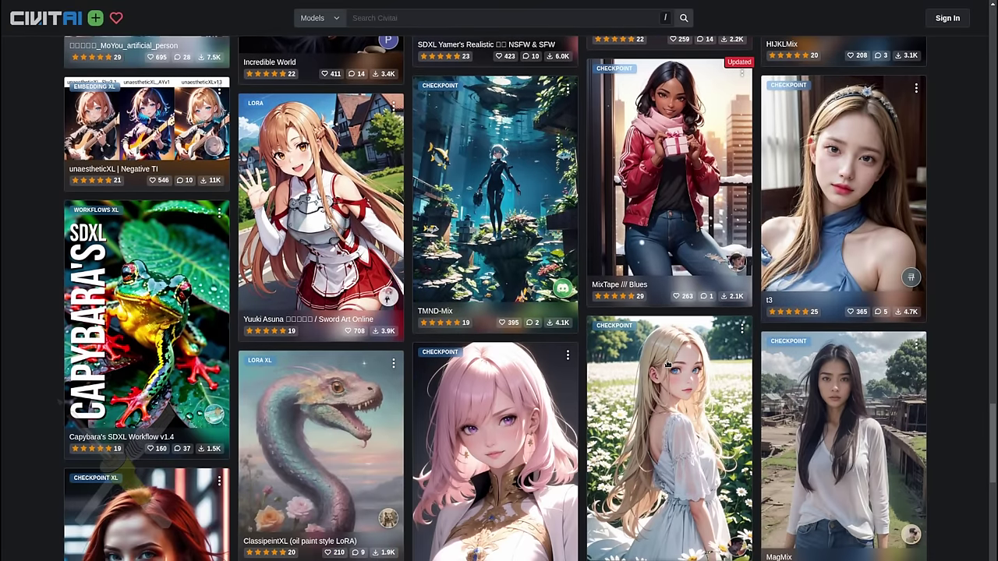
pyautogui.scroll(10, 665, 362)
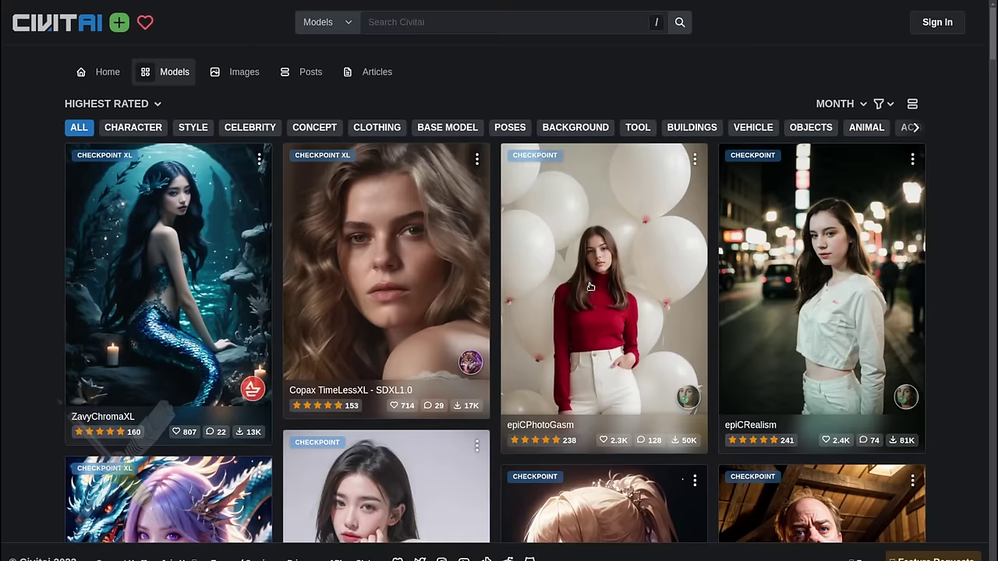
pyautogui.scroll(-1, 590, 284)
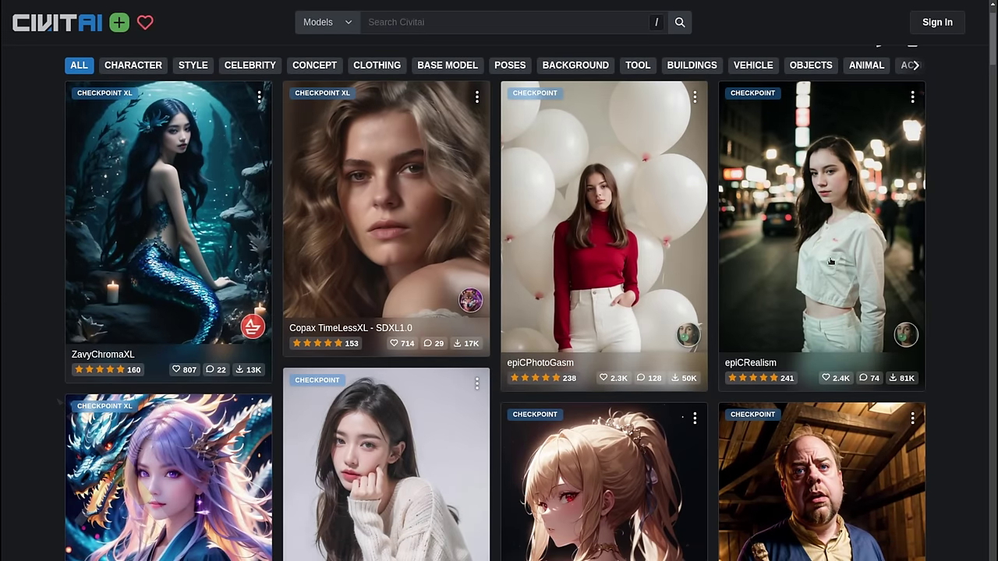
# Open the epiCRealism model page and check its description, details and base model
pyautogui.click(831, 262)
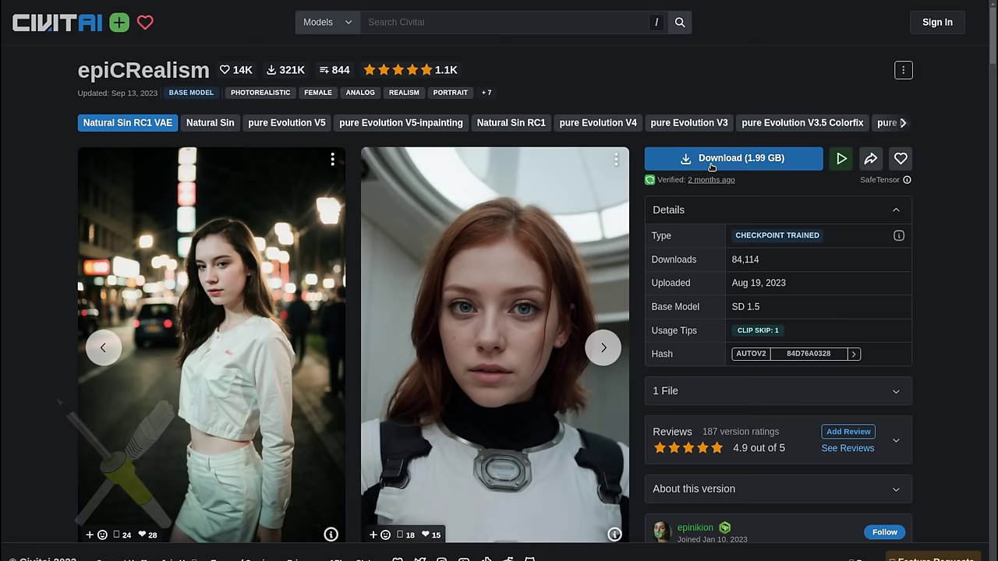
pyautogui.scroll(-3, 711, 167)
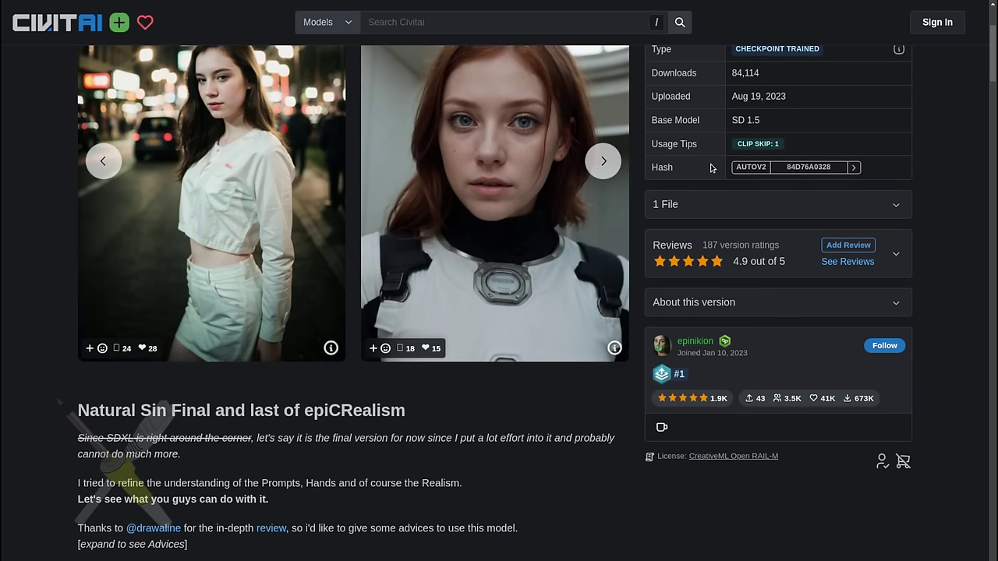
pyautogui.scroll(3, 711, 167)
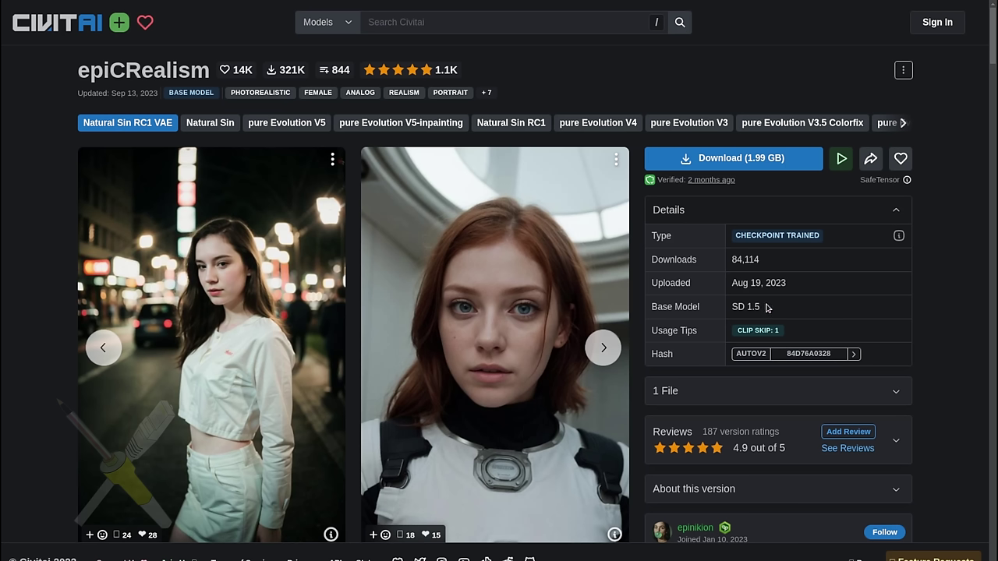
pyautogui.moveTo(764, 309); pyautogui.dragTo(650, 310)
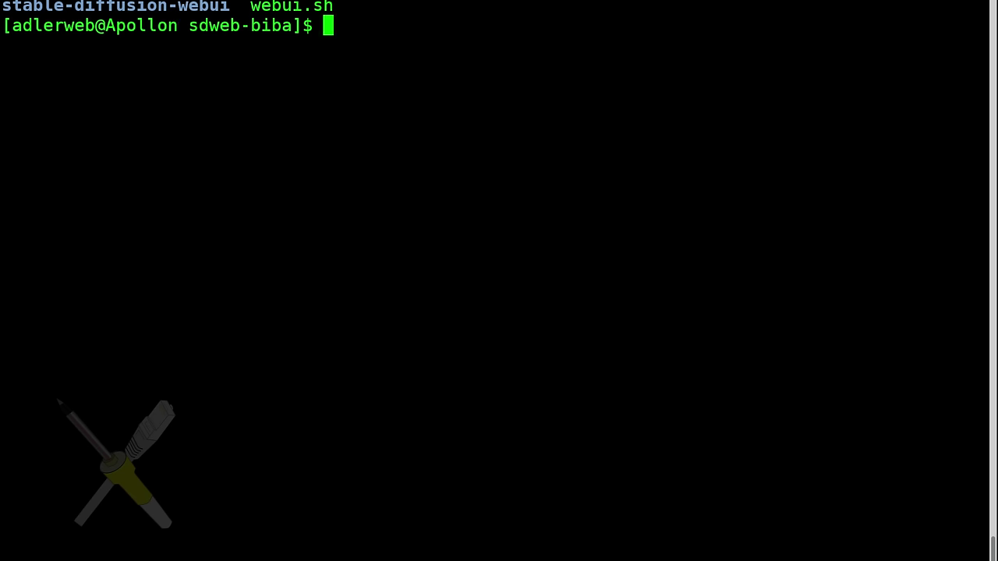
# Switch to the terminal, change into the stable-diffusion-webui directory and list its contents
pyautogui.write('cd s')
pyautogui.press('Tab')
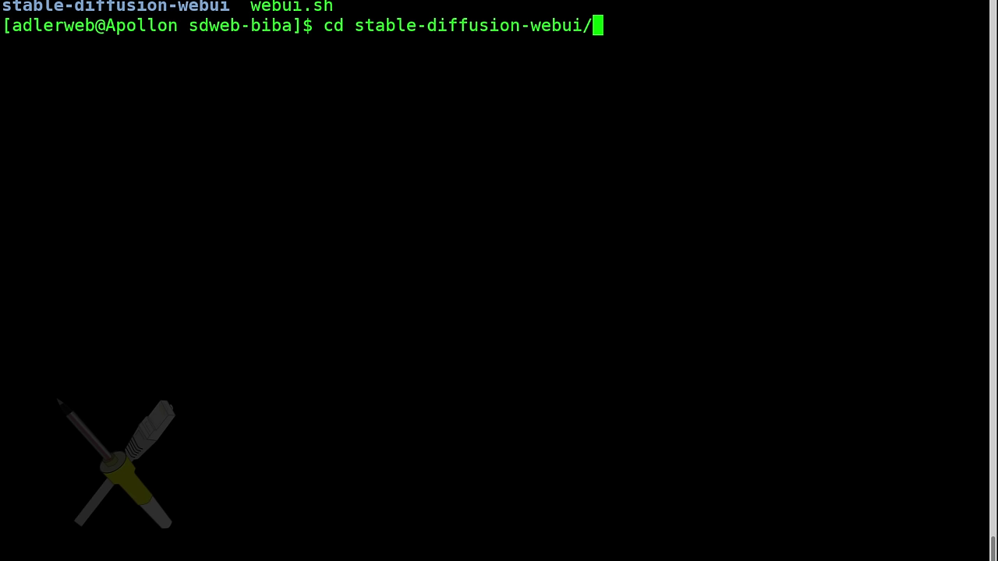
pyautogui.press('Return')
pyautogui.write('ls')
pyautogui.press('Return')
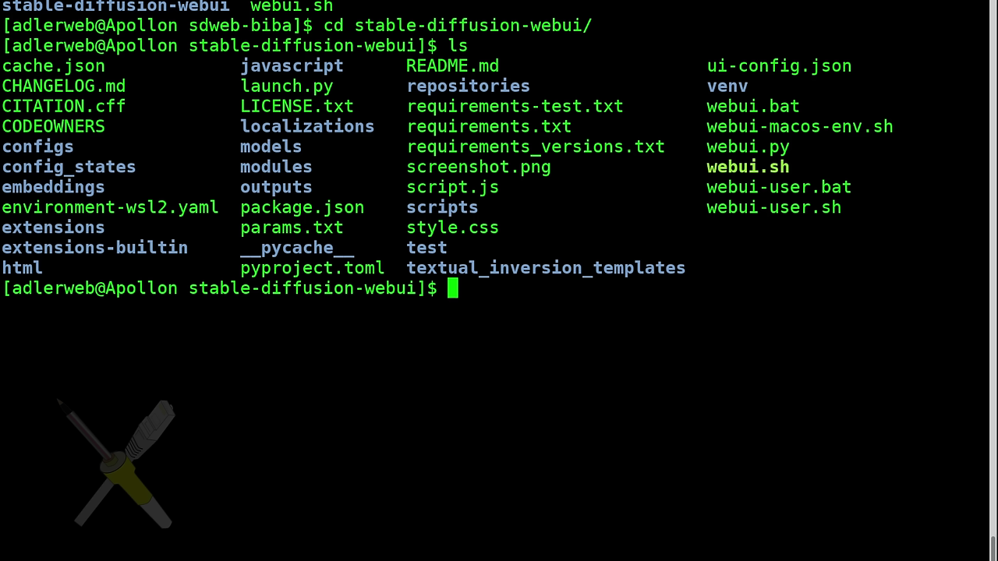
# Change into the models/Stable-diffusion directory and list the checkpoint files it contains
pyautogui.write('cd ')
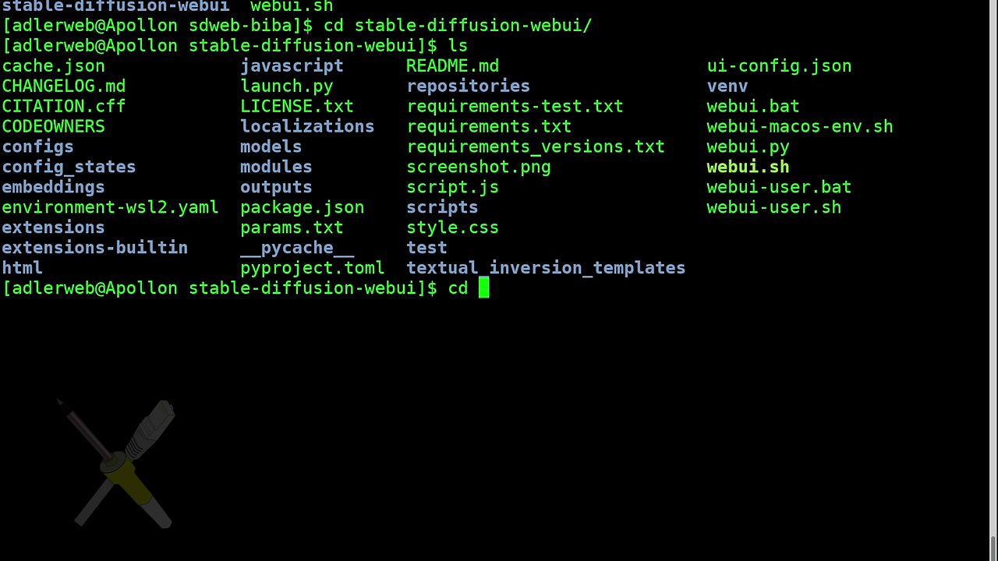
pyautogui.write('mode')
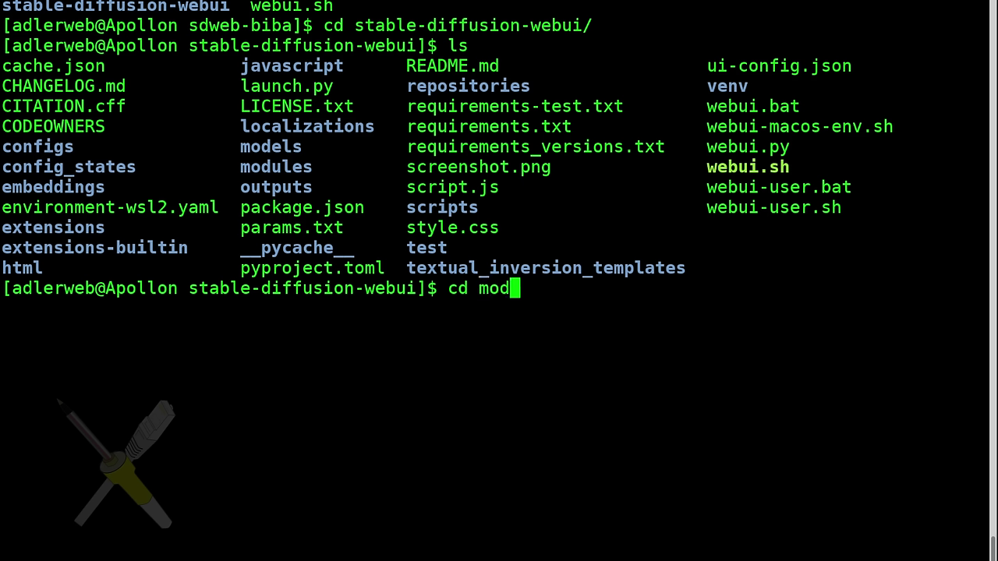
pyautogui.press('Tab')
pyautogui.press('Tab')
pyautogui.press('Tab')
pyautogui.write('S')
pyautogui.press('Tab')
pyautogui.press('Return')
pyautogui.write('ls')
pyautogui.press('Return')
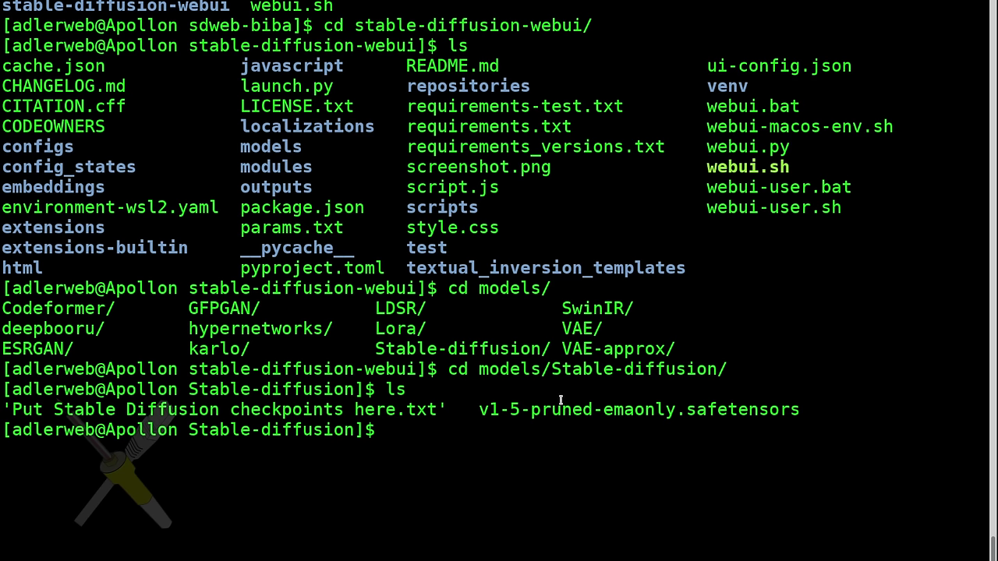
pyautogui.doubleClick(684, 409)
pyautogui.hotkey('ctrl', 'c')
pyautogui.click(566, 447)
pyautogui.write('wget -')
pyautogui.press('BackSpace')
pyautogui.write('"')
pyautogui.press('shift+Insert')
pyautogui.write('"')
pyautogui.press('Left')
pyautogui.press('BackSpace')
pyautogui.press('BackSpace')
pyautogui.press('BackSpace')
pyautogui.press('BackSpace')
pyautogui.press('BackSpace')
pyautogui.press('BackSpace')
pyautogui.press('BackSpace')
pyautogui.press('BackSpace')
pyautogui.press('BackSpace')
pyautogui.press('BackSpace')
pyautogui.press('BackSpace')
pyautogui.press('BackSpace')
pyautogui.press('BackSpace')
pyautogui.press('BackSpace')
pyautogui.press('BackSpace')
pyautogui.press('BackSpace')
pyautogui.press('BackSpace')
pyautogui.press('BackSpace')
pyautogui.press('BackSpace')
pyautogui.press('BackSpace')
pyautogui.press('BackSpace')
pyautogui.press('BackSpace')
pyautogui.press('BackSpace')
pyautogui.press('BackSpace')
pyautogui.press('BackSpace')
pyautogui.press('BackSpace')
pyautogui.press('BackSpace')
pyautogui.press('BackSpace')
pyautogui.press('BackSpace')
pyautogui.press('BackSpace')
pyautogui.press('BackSpace')
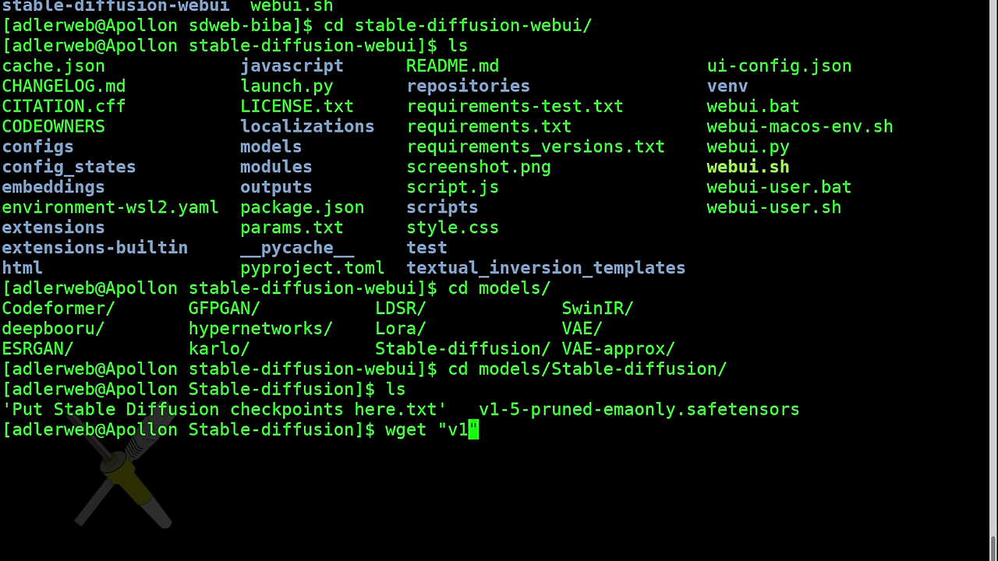
pyautogui.write('https://civitai.com/api/download/models/143906')
pyautogui.press('Return')
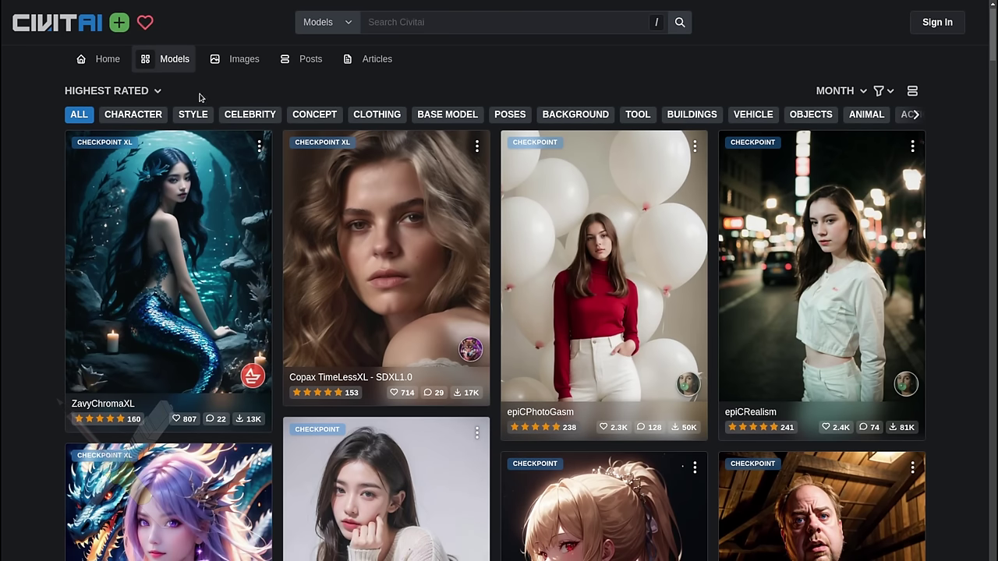
# Switch back to Civitai, sort the models by Most Downloaded and browse the resulting list
pyautogui.click(157, 92)
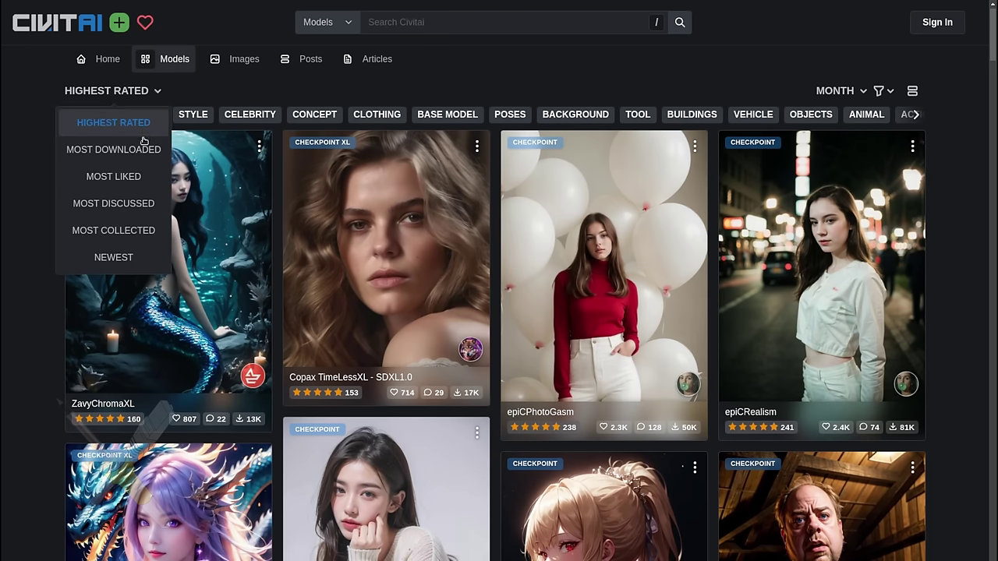
pyautogui.click(145, 148)
pyautogui.scroll(-5, 452, 202)
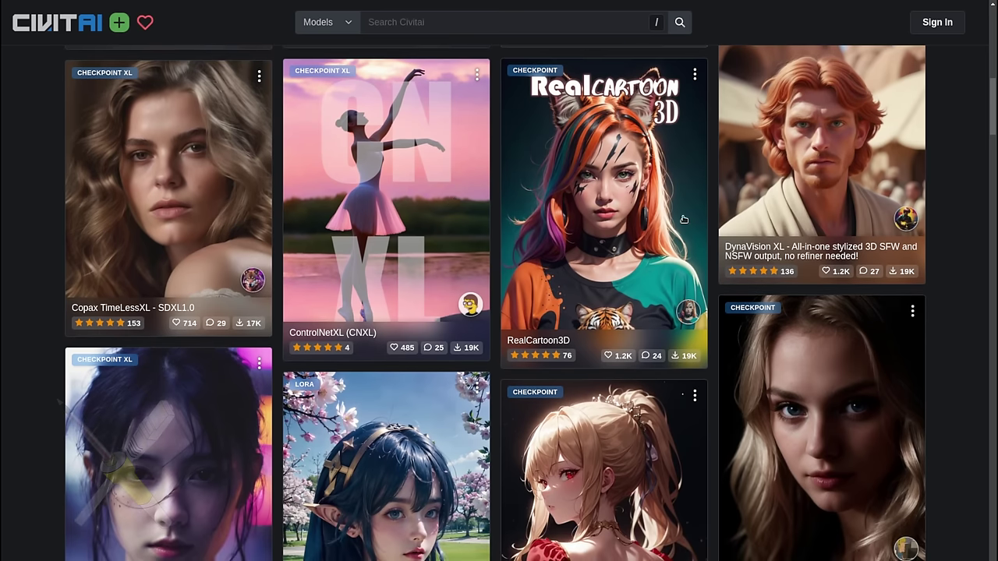
pyautogui.scroll(-4, 495, 267)
pyautogui.scroll(-3, 494, 267)
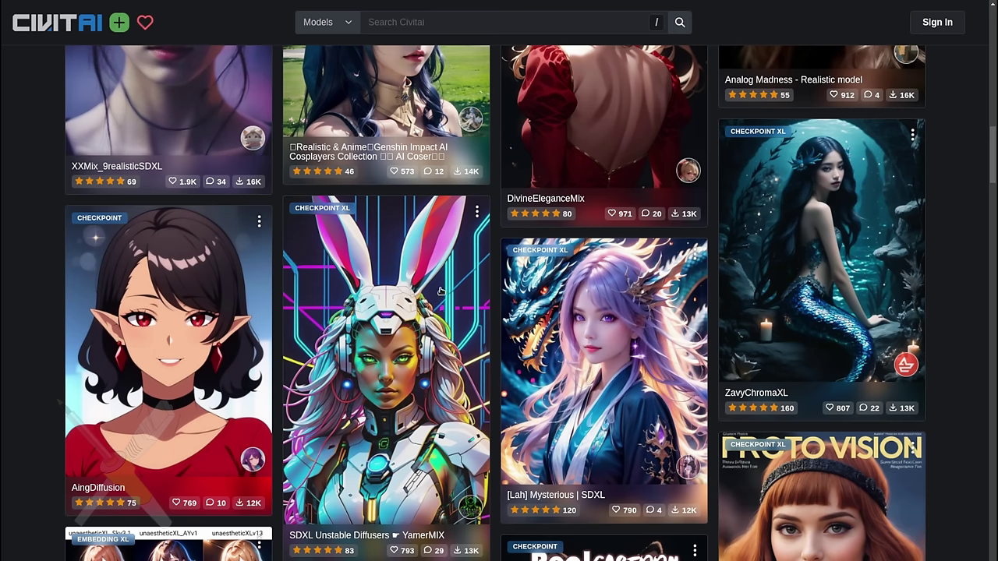
pyautogui.scroll(-5, 431, 292)
pyautogui.scroll(-5, 431, 292)
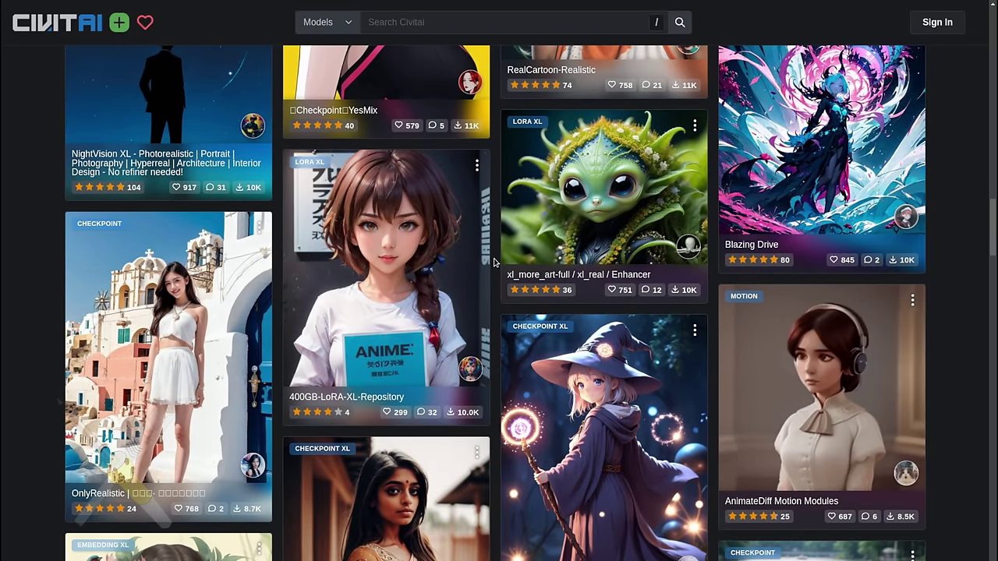
# Browse the highest-rated list again, examining the SDXL Unstable Diffusers model page and the blue_pencil-XL entry
pyautogui.scroll(-5, 685, 239)
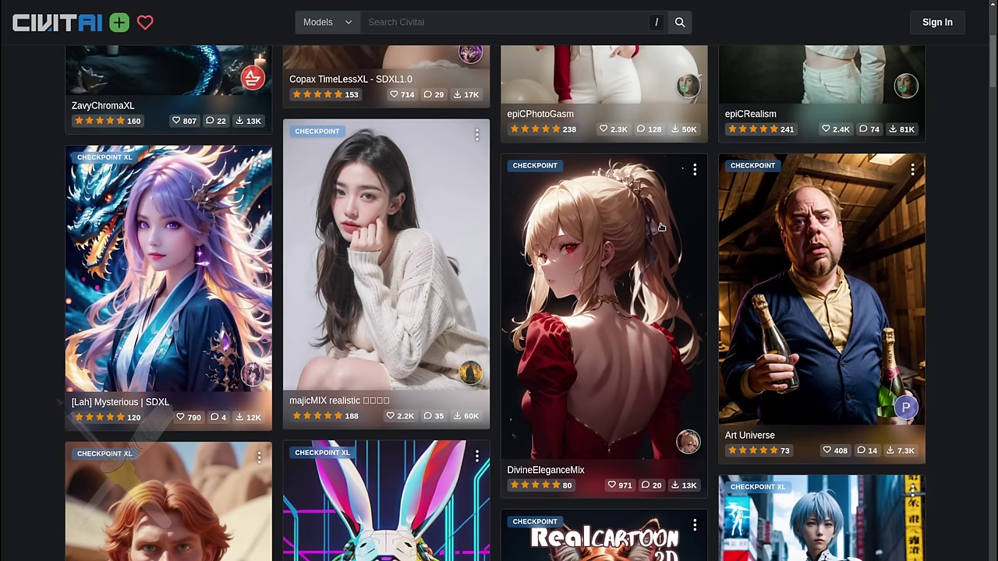
pyautogui.scroll(-4, 662, 227)
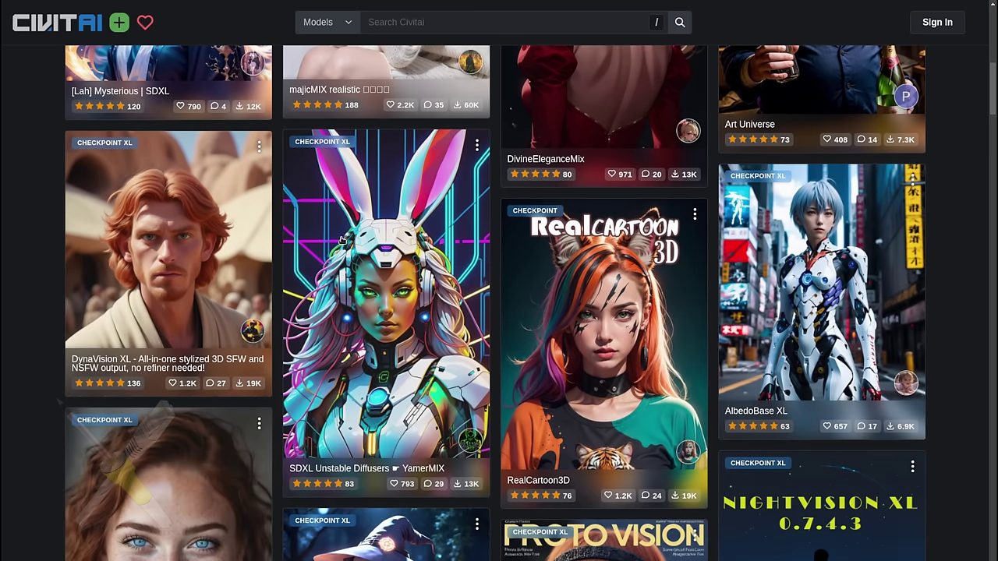
pyautogui.click(357, 289)
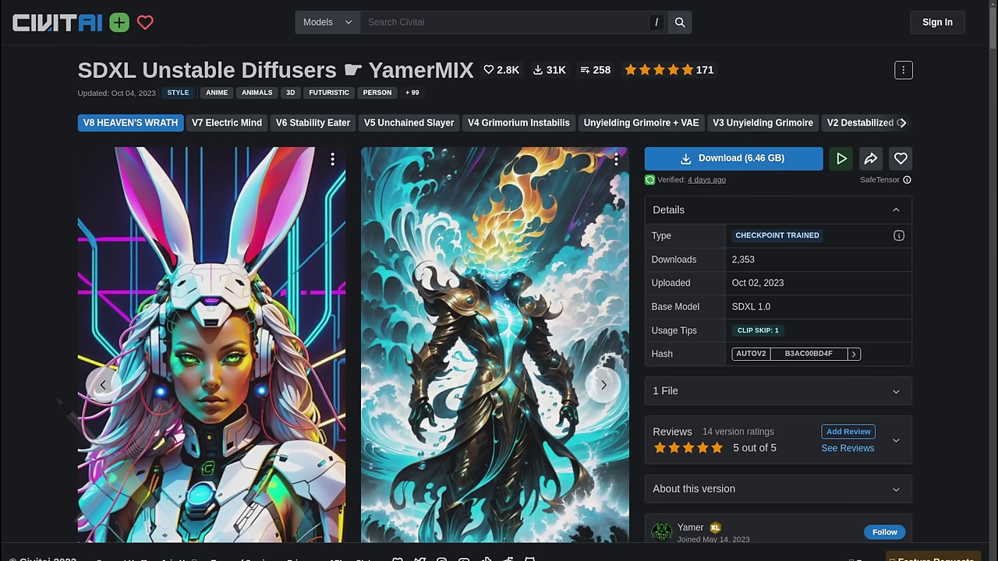
pyautogui.scroll(-10, 373, 71)
pyautogui.hotkey('alt', 'Left')
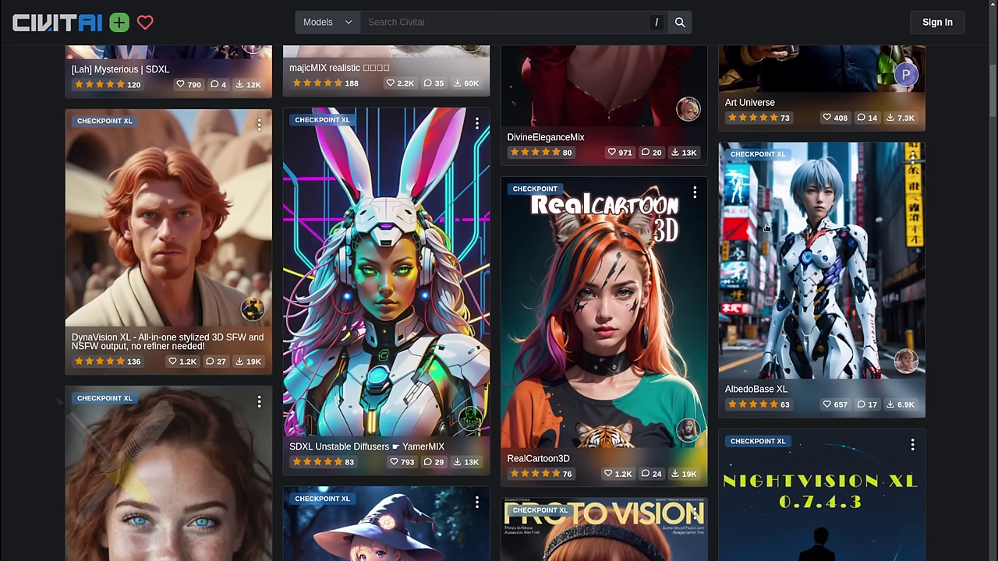
pyautogui.scroll(-4, 825, 241)
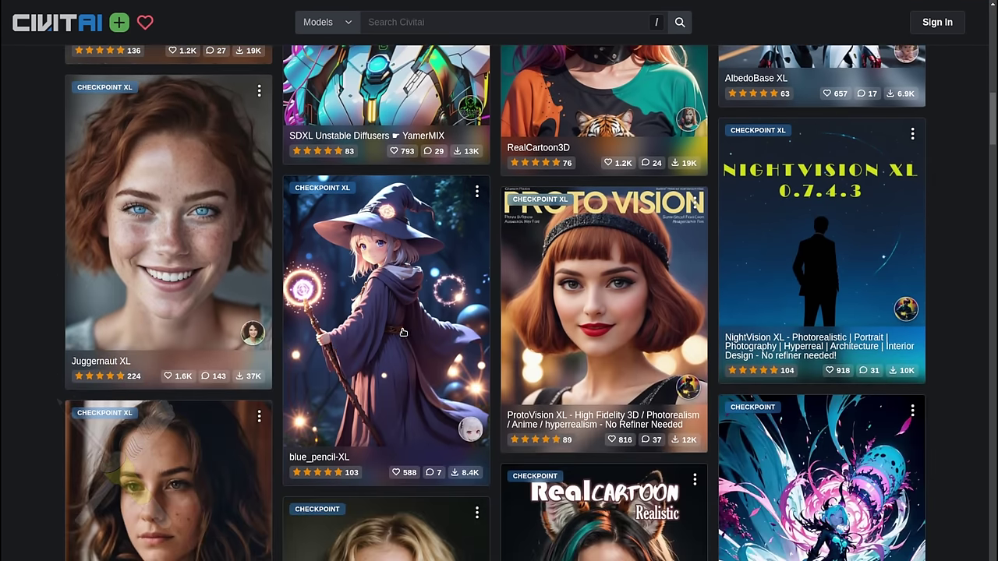
pyautogui.click(403, 333)
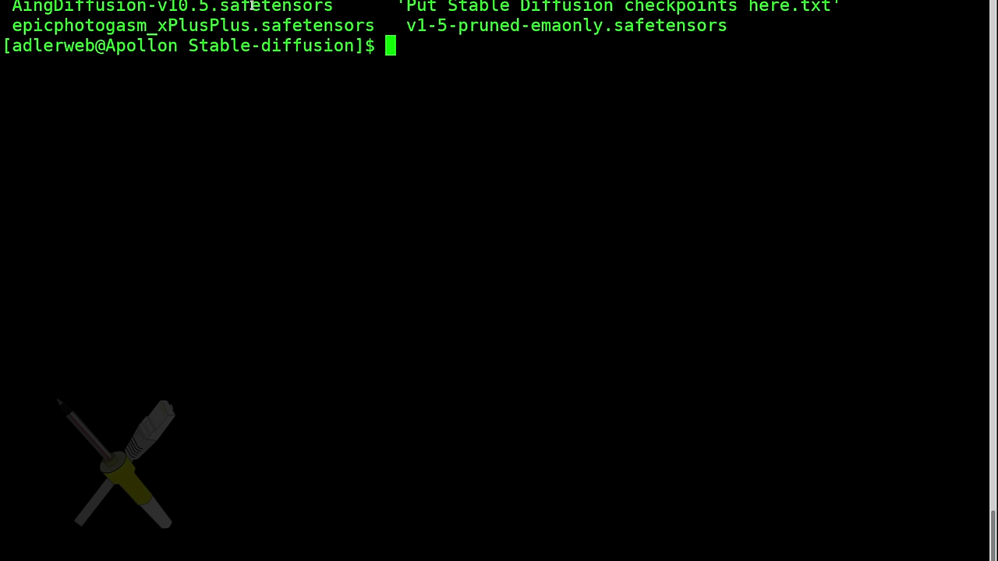
# Switch from the terminal to the Stable Diffusion web UI and load the epicphotogasm_xPlusPlus.safetensors checkpoint
pyautogui.doubleClick(213, 6)
pyautogui.doubleClick(255, 26)
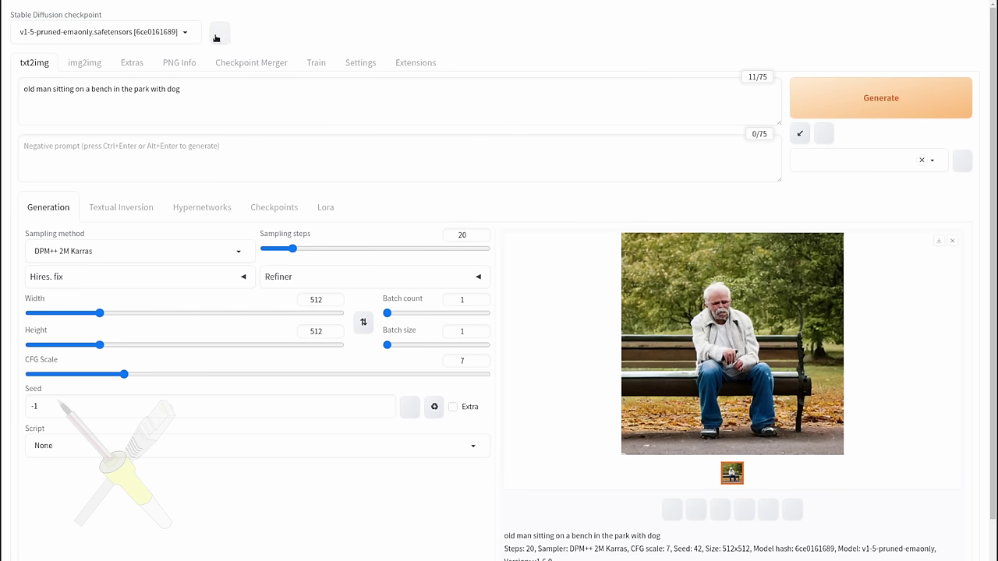
pyautogui.click(185, 35)
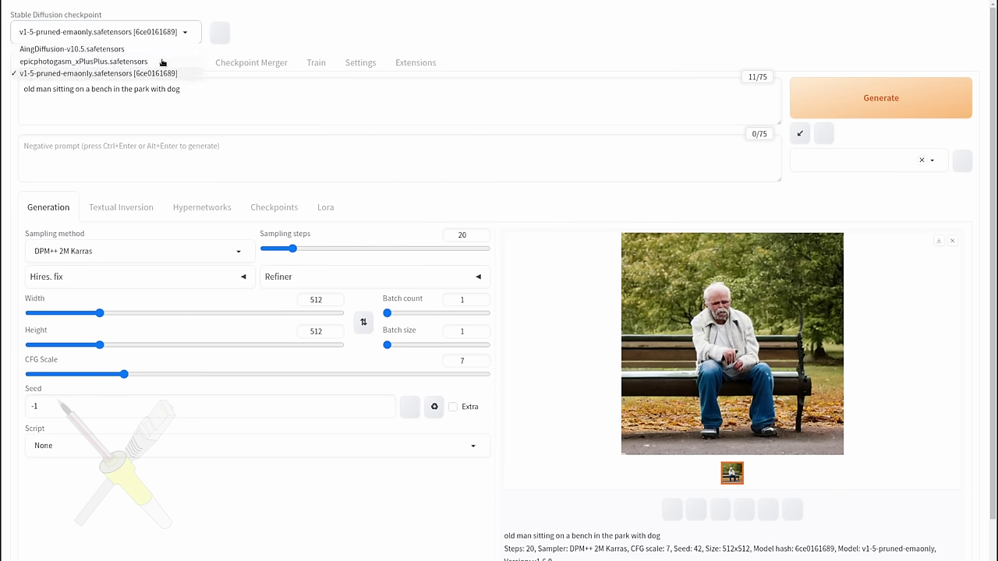
pyautogui.click(132, 62)
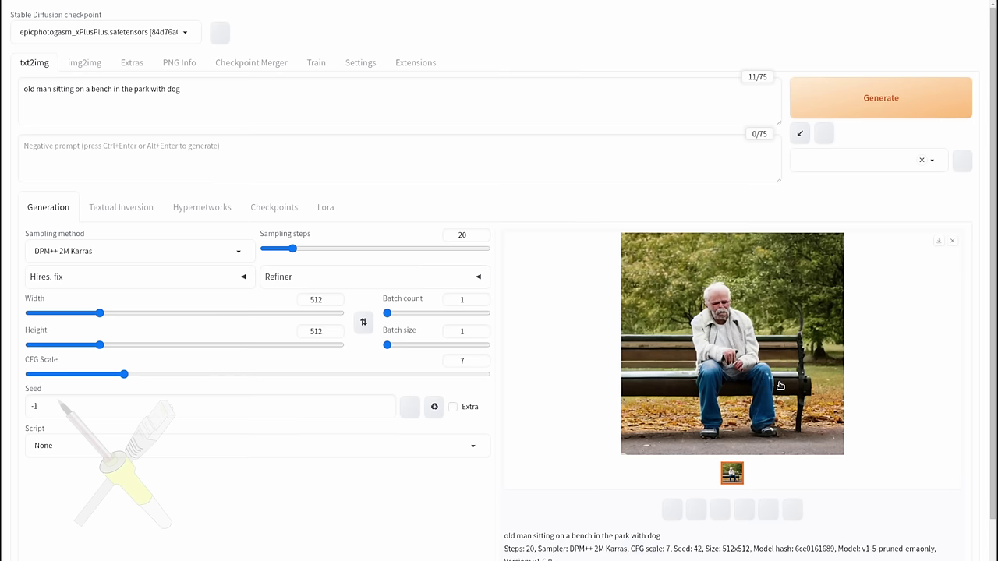
# Generate an image from the prompt "old man sitting on a bench in the park with dog" and inspect it enlarged
pyautogui.click(861, 99)
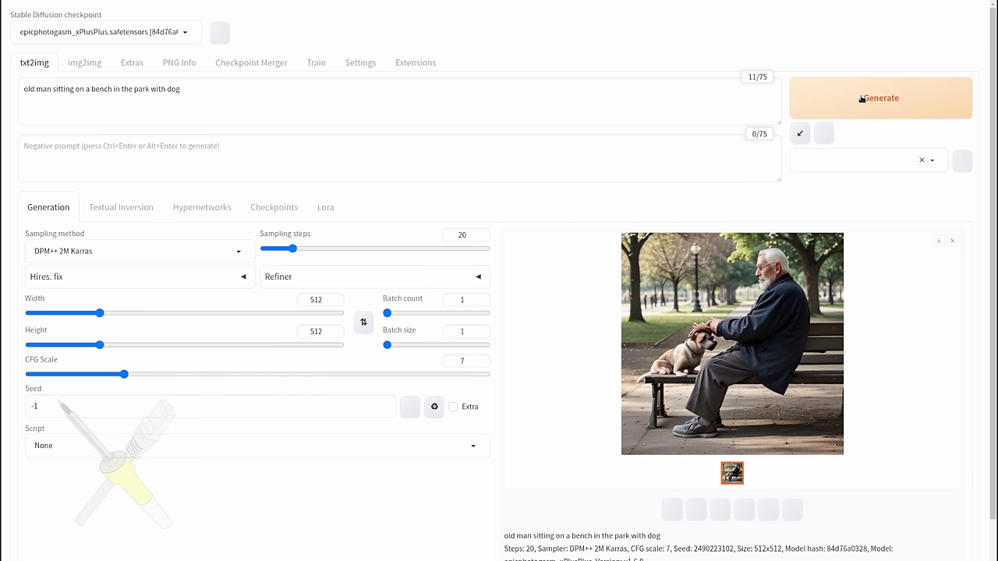
pyautogui.click(731, 345)
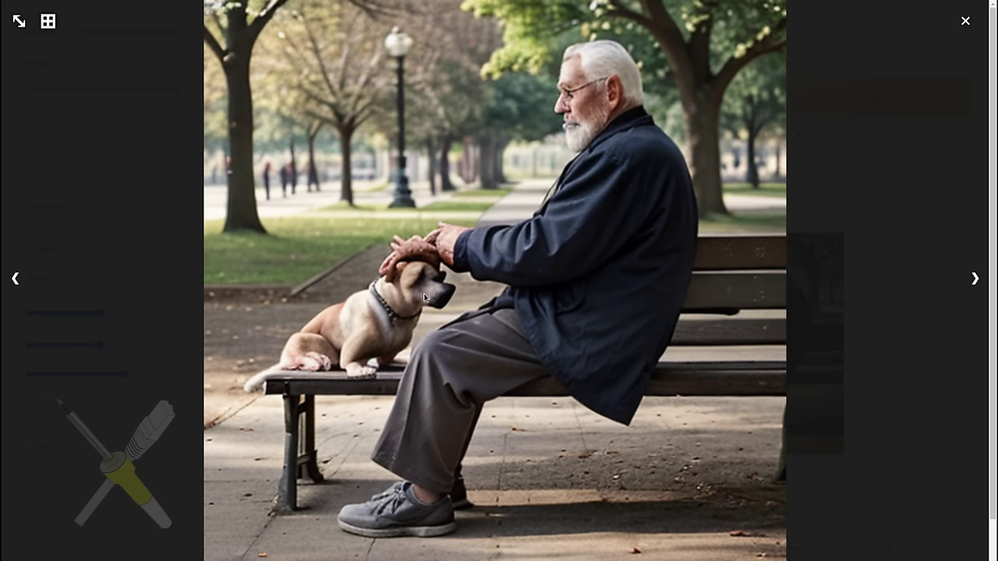
pyautogui.click(472, 287)
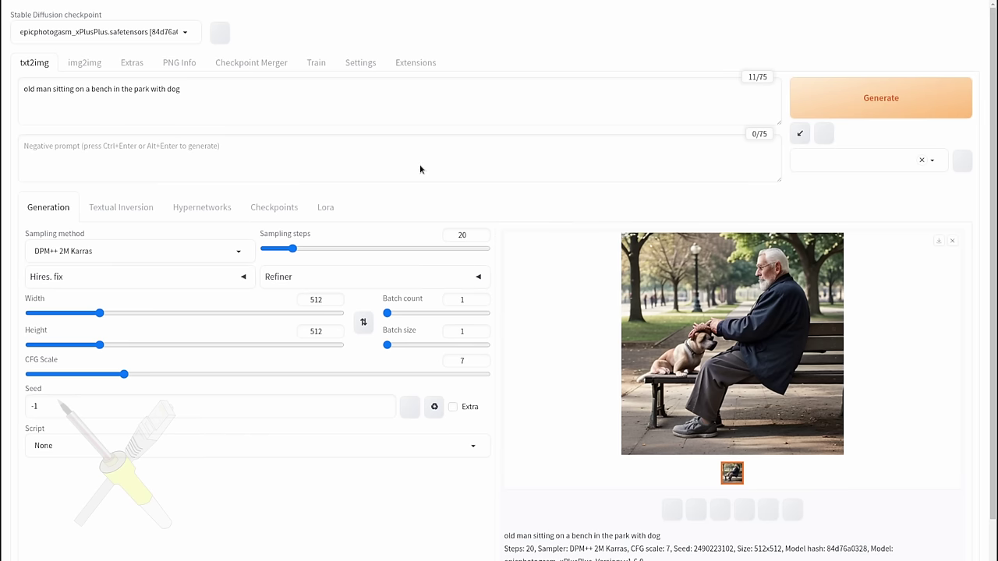
# Load the AingDiffusion-v10.5.safetensors checkpoint, generate an image from the same prompt and inspect the result enlarged
pyautogui.click(183, 36)
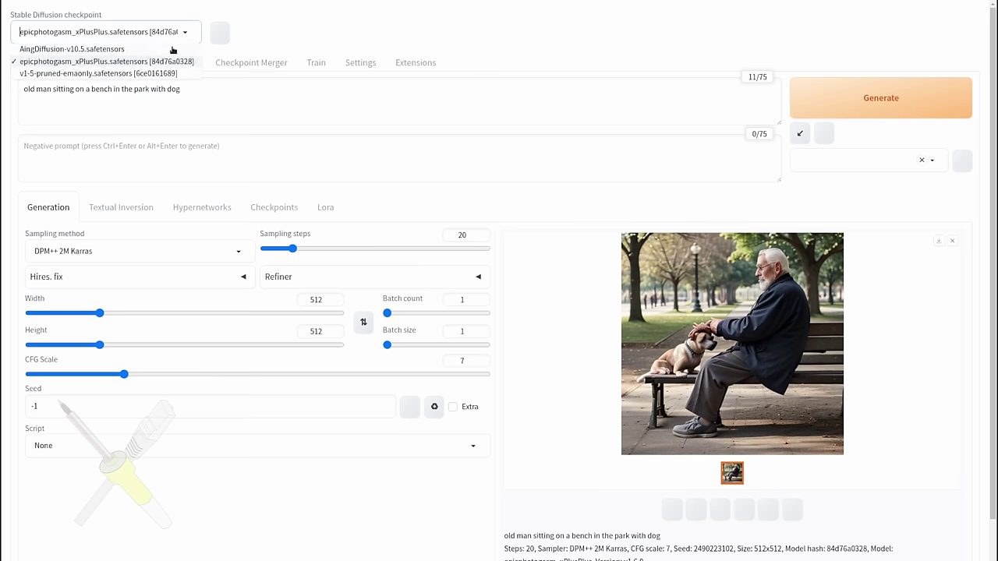
pyautogui.click(124, 50)
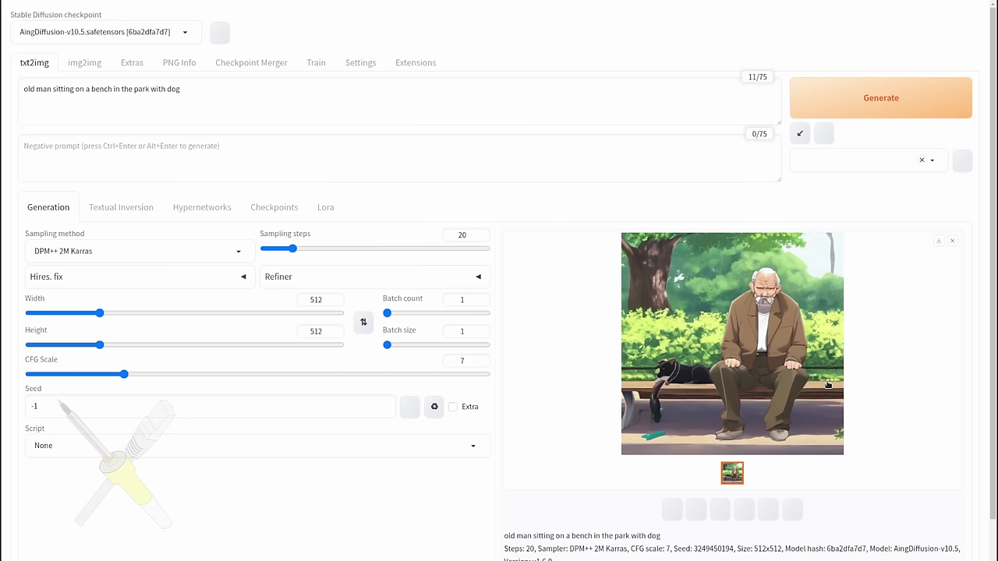
pyautogui.click(777, 374)
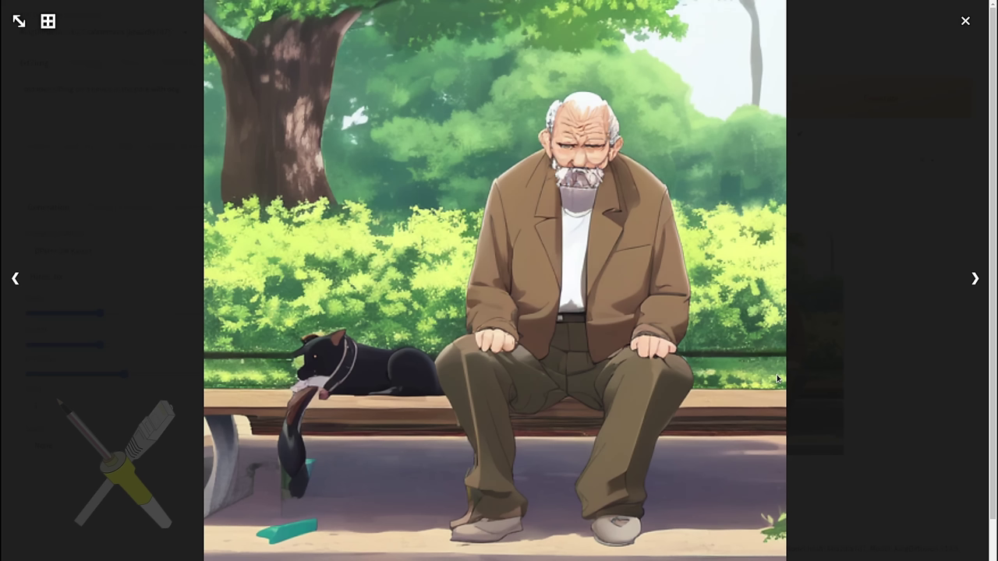
pyautogui.click(746, 300)
# Load the epicphotogasm_xPlusPlus.safetensors checkpoint again and generate another image from the unchanged prompt
pyautogui.click(131, 31)
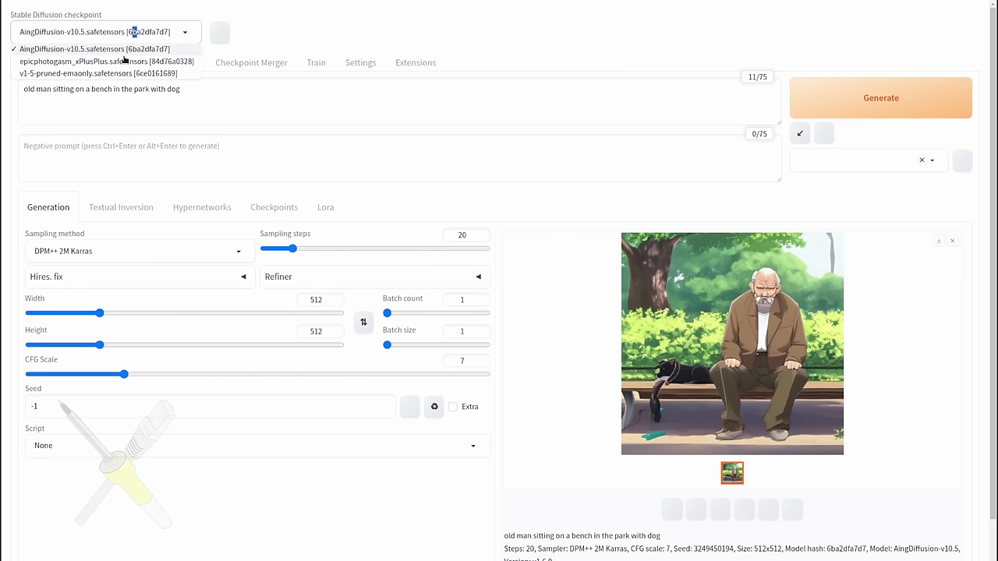
pyautogui.click(123, 60)
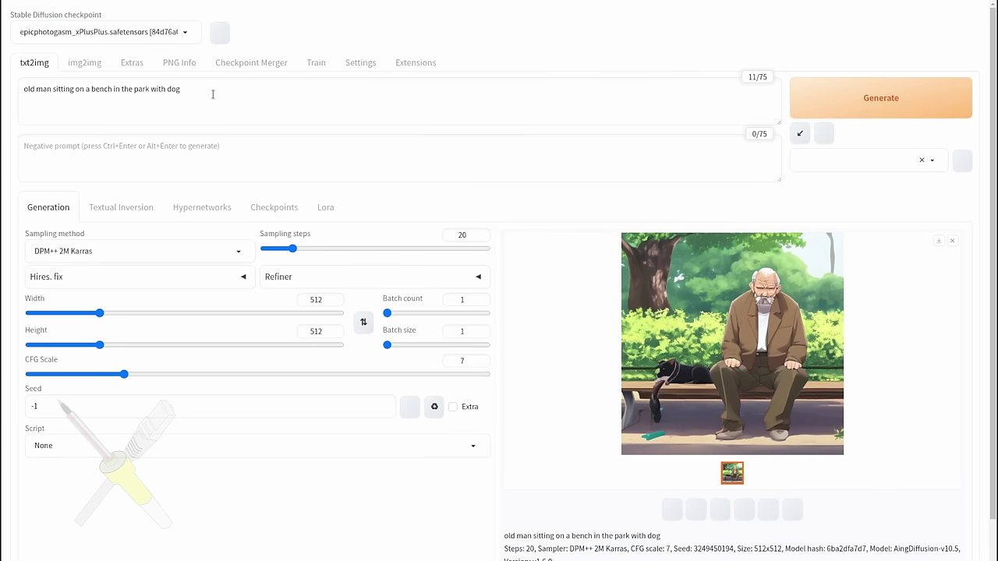
pyautogui.moveTo(213, 94); pyautogui.dragTo(3, 91)
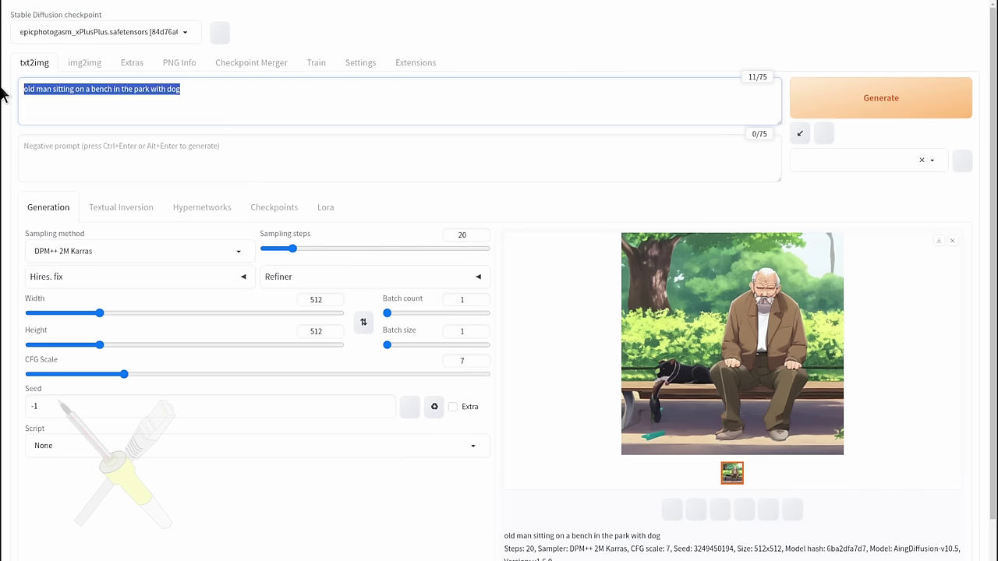
pyautogui.click(241, 96)
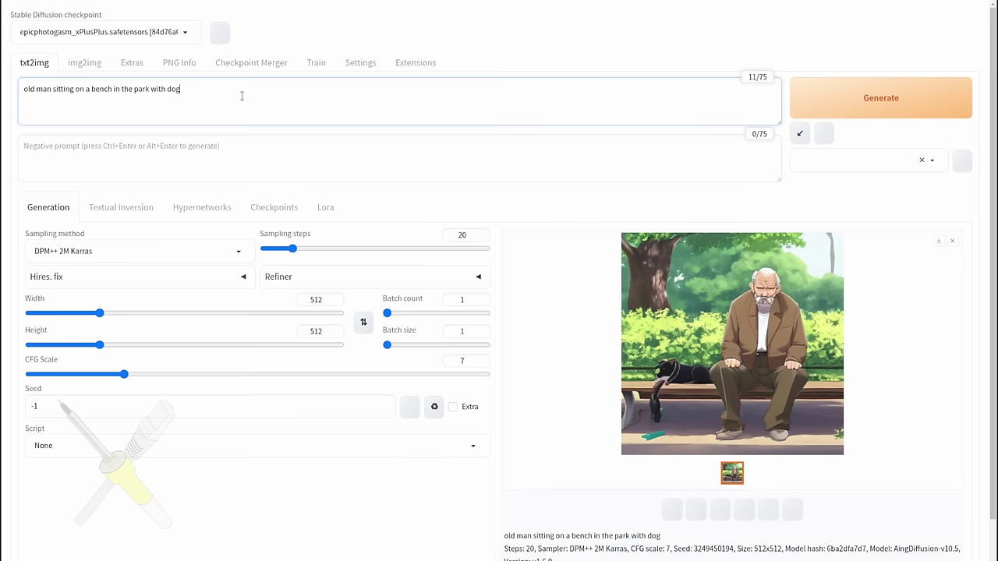
pyautogui.click(872, 97)
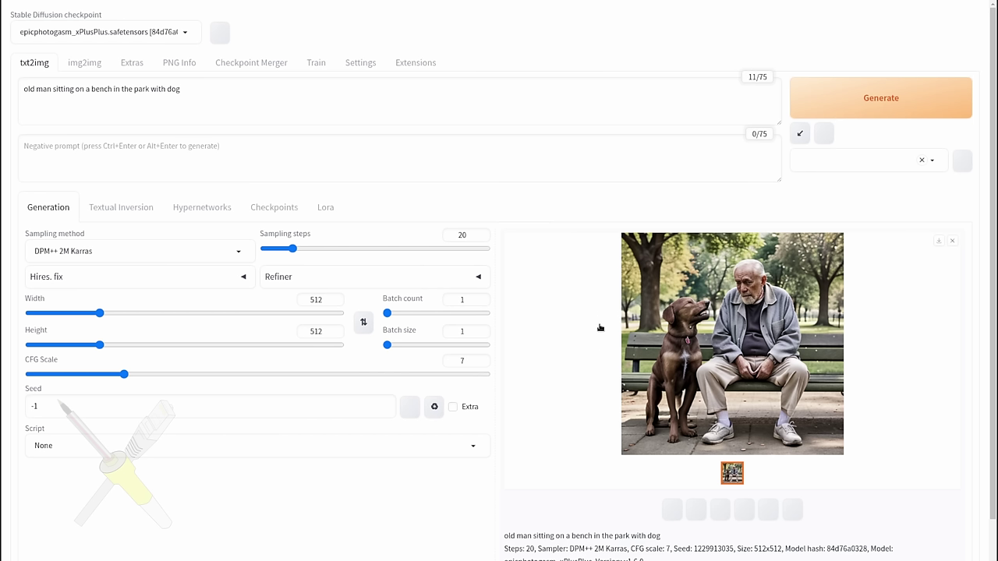
# Append ", dog on a leash, lake in background" to the prompt and generate a new image
pyautogui.click(262, 104)
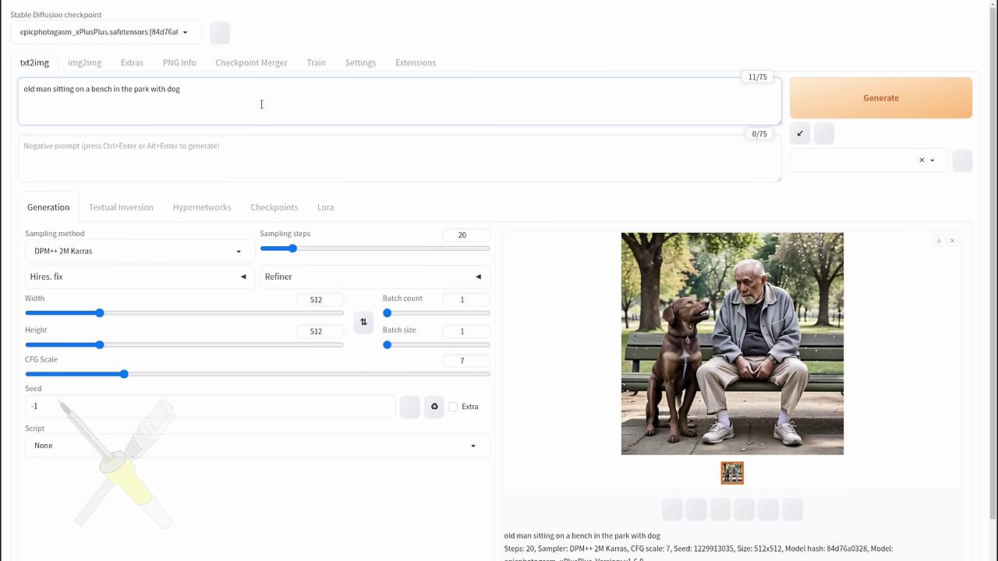
pyautogui.write(', dog on a leash, lake in background')
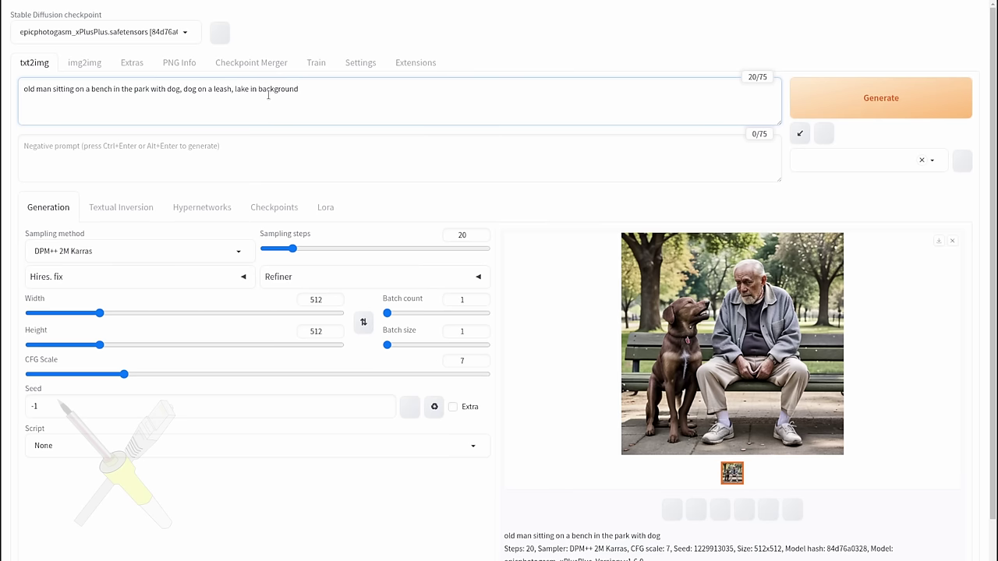
pyautogui.hotkey('ctrl', 'Return')
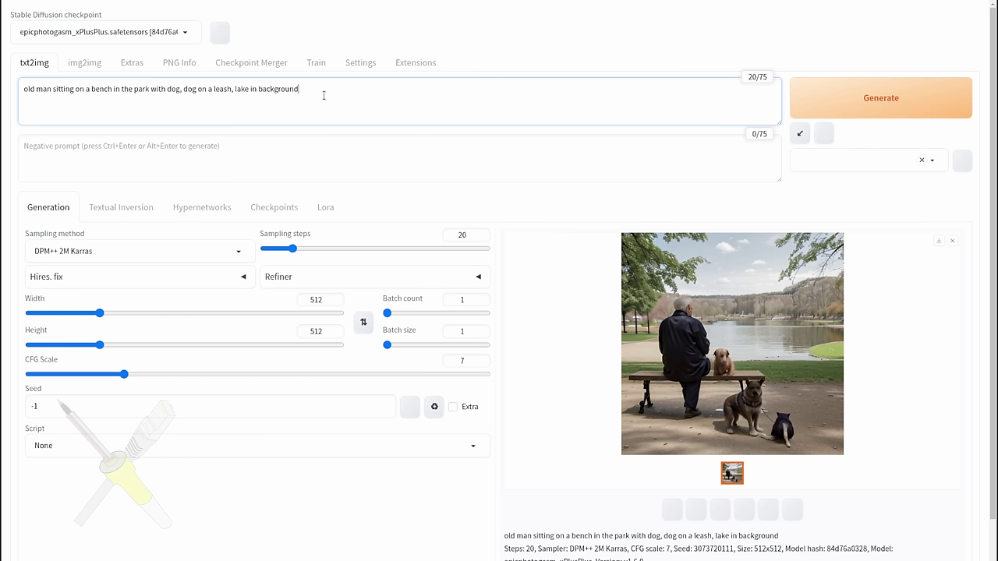
# Try appending the weighted term ", (squirrel:1.8)" to the prompt, generate an image and inspect it enlarged
pyautogui.write(', (squirrel')
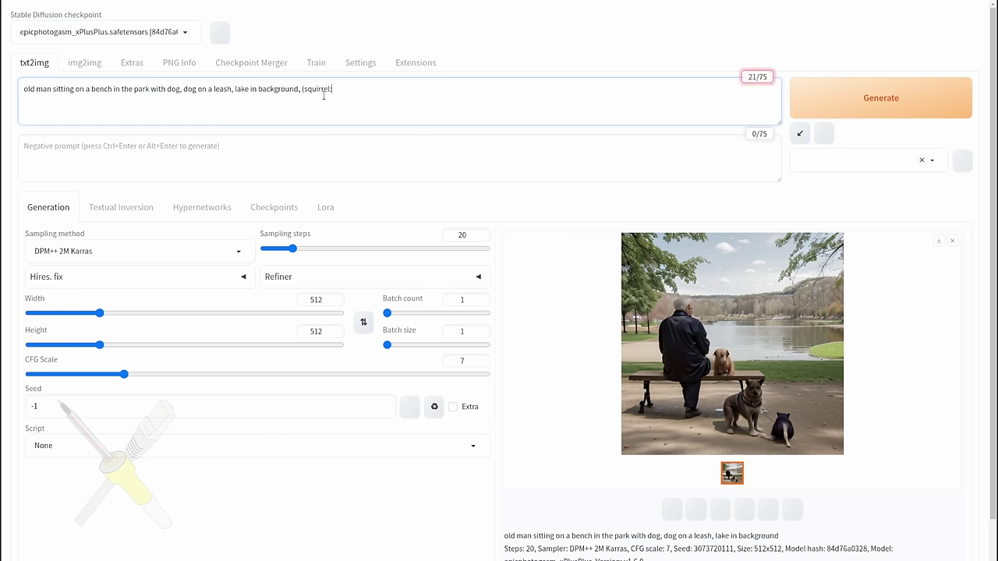
pyautogui.write(':1.8)')
pyautogui.hotkey('ctrl', 'Return')
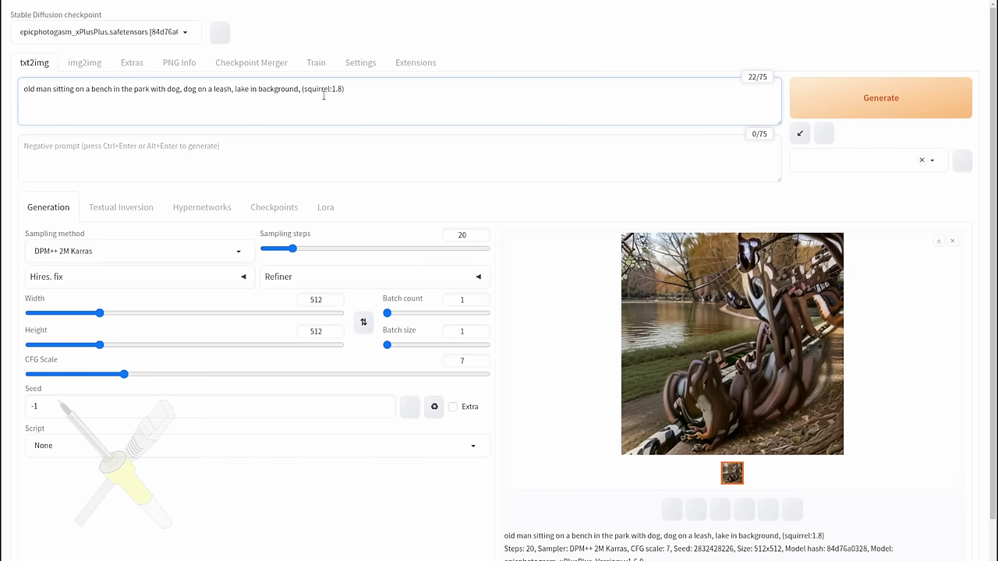
pyautogui.click(688, 357)
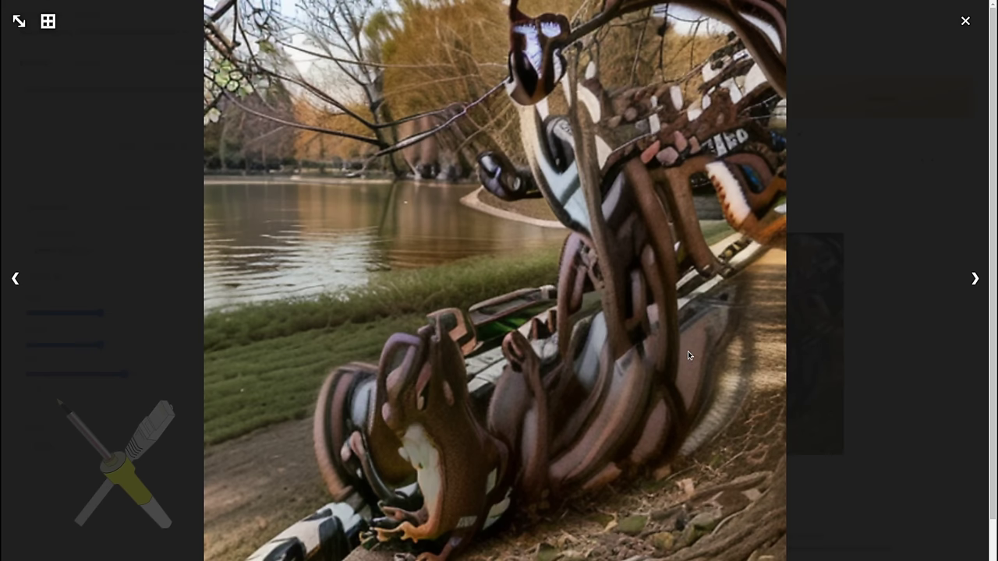
pyautogui.click(679, 344)
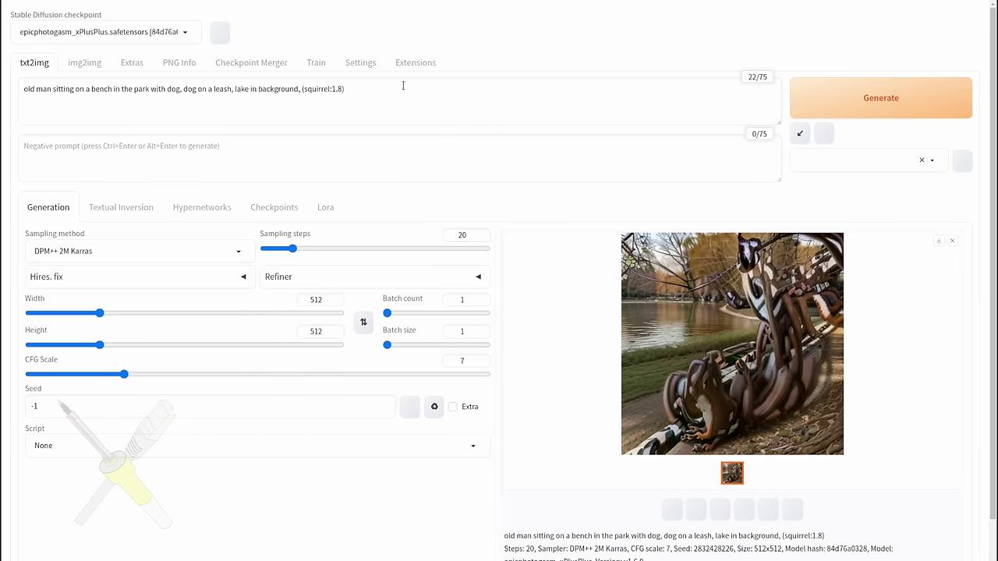
# Remove the weighted squirrel term from the prompt and generate the image again
pyautogui.moveTo(299, 90); pyautogui.dragTo(464, 91)
pyautogui.press('BackSpace')
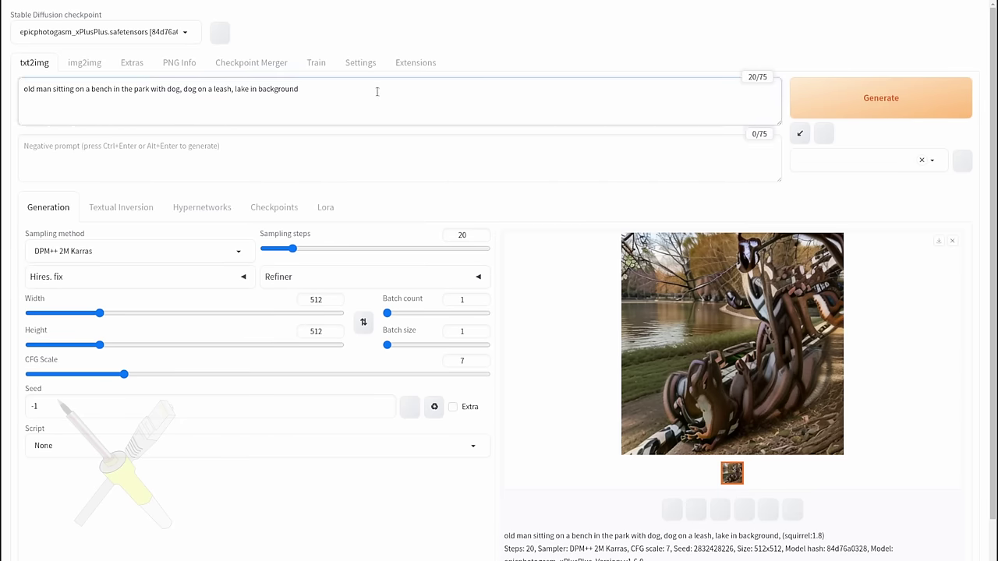
pyautogui.hotkey('ctrl', 'Return')
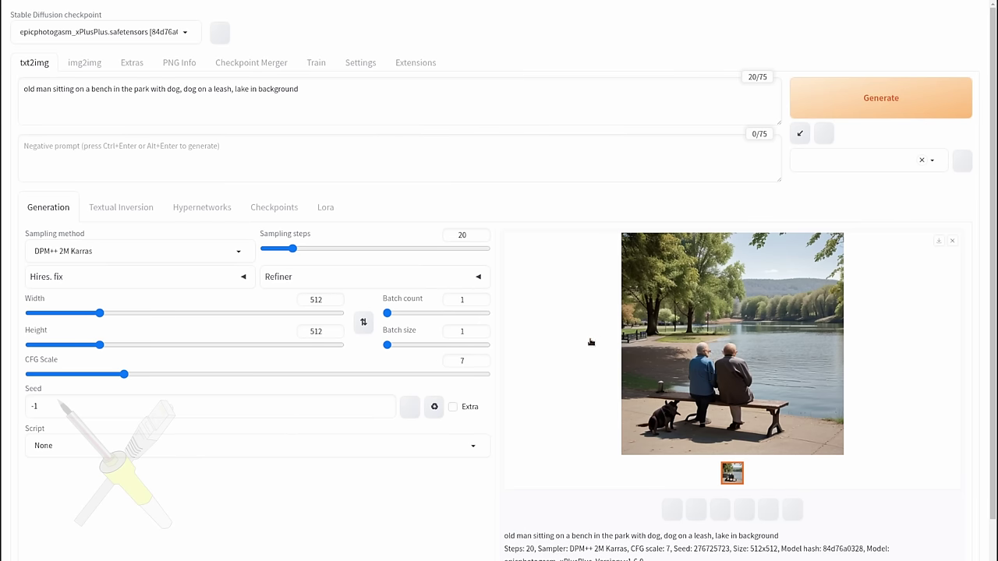
# Start generating images with a batch count of 8, and raise the batch count to 9 while they render
pyautogui.moveTo(388, 313)
pyautogui.mouseDown()
pyautogui.moveTo(403, 316)
pyautogui.moveTo(394, 314)
pyautogui.mouseUp()
pyautogui.click(882, 87)
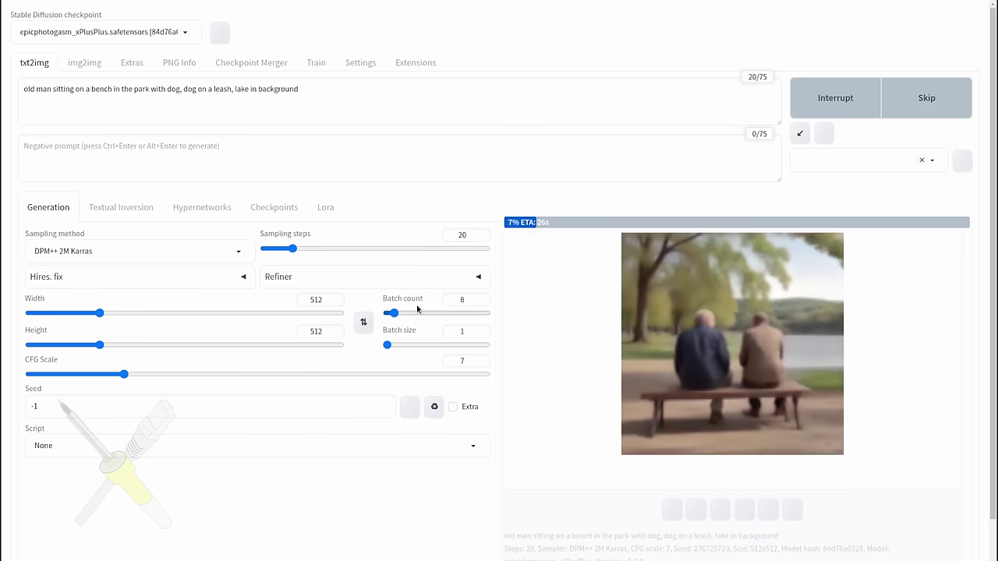
pyautogui.moveTo(395, 314); pyautogui.dragTo(396, 314)
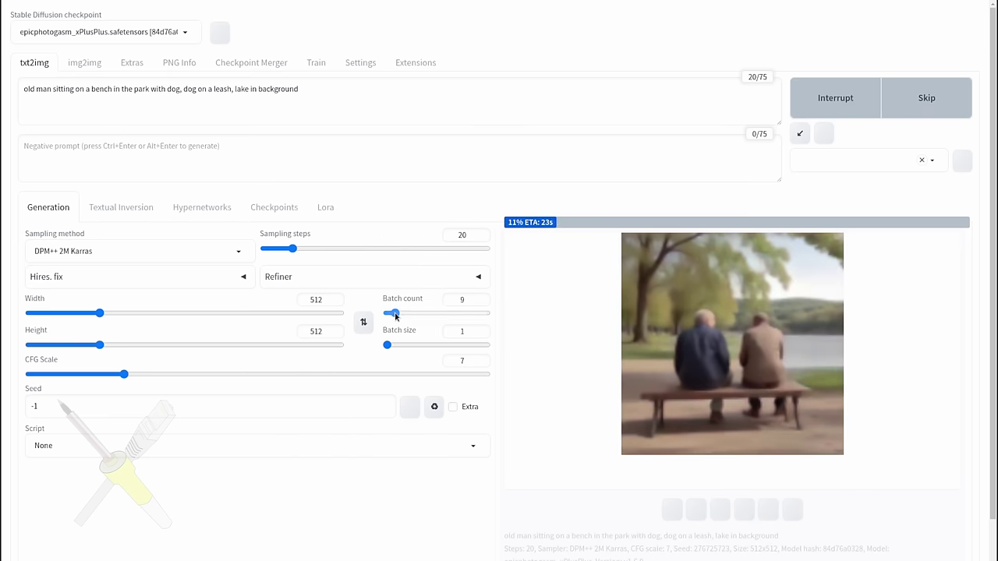
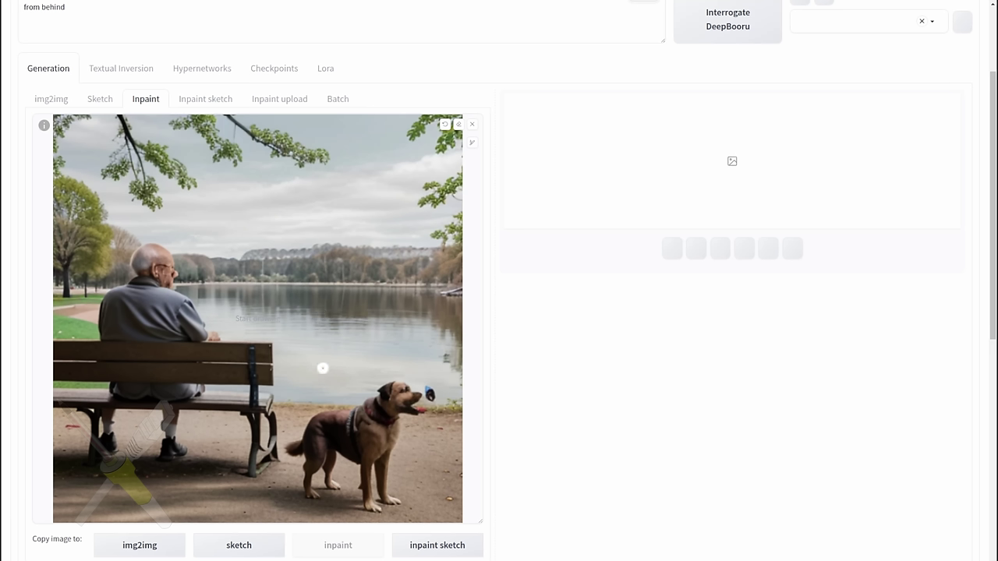
# Paint an inpaint mask over the head of the dog beside the bench
pyautogui.moveTo(433, 386)
pyautogui.mouseDown()
pyautogui.moveTo(377, 387)
pyautogui.moveTo(379, 405)
pyautogui.moveTo(407, 396)
pyautogui.moveTo(382, 393)
pyautogui.moveTo(405, 407)
pyautogui.moveTo(386, 401)
pyautogui.moveTo(427, 399)
pyautogui.moveTo(407, 404)
pyautogui.mouseUp()
# Clear the negative prompt and replace the img2img prompt with "head of a dog"
pyautogui.scroll(2, 225, 130)
pyautogui.click(225, 107)
pyautogui.tripleClick(102, 155)
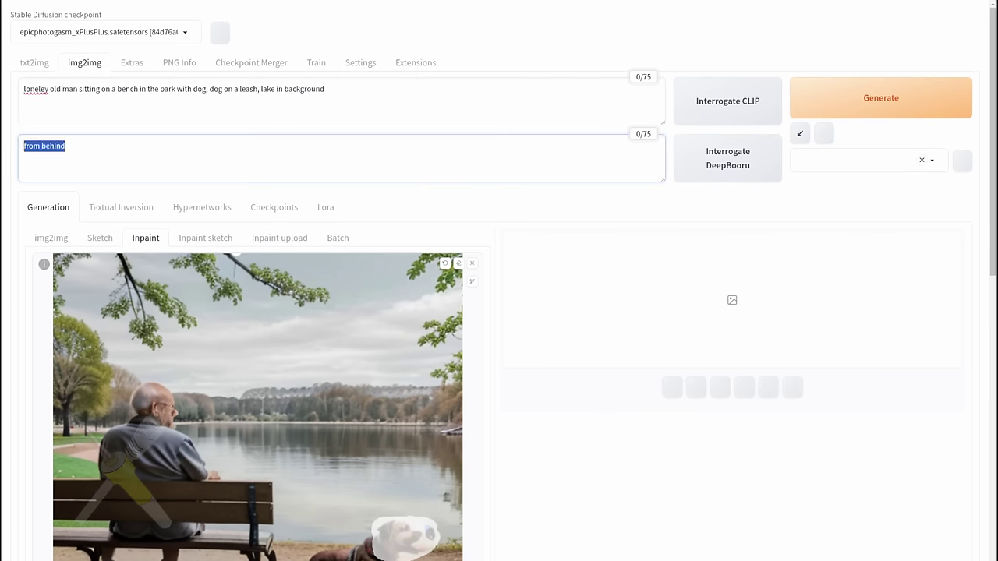
pyautogui.press('BackSpace')
pyautogui.tripleClick(439, 97)
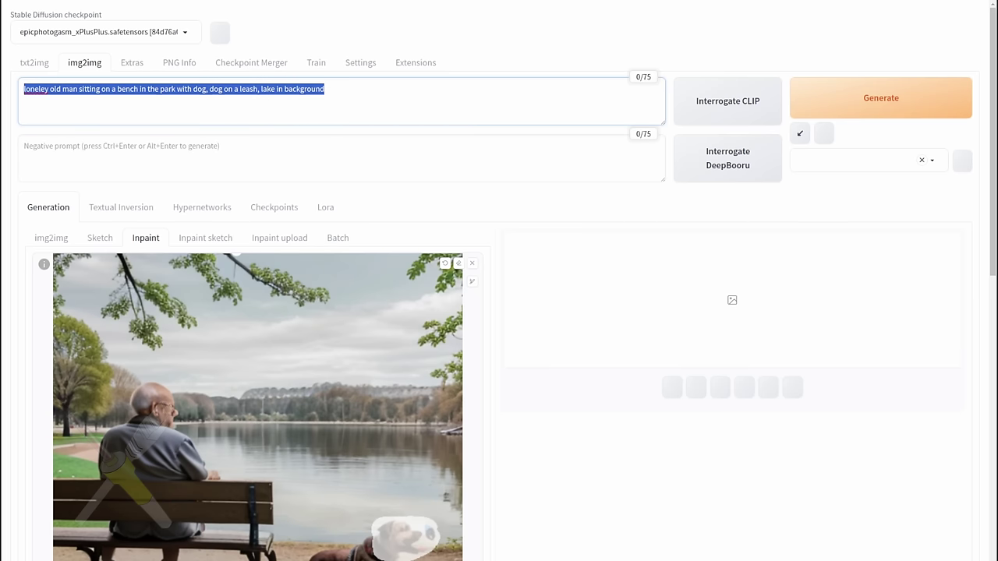
pyautogui.write('head of a dog')
# Review the inpainting settings and set the inpaint area to Only masked
pyautogui.scroll(-7, 392, 162)
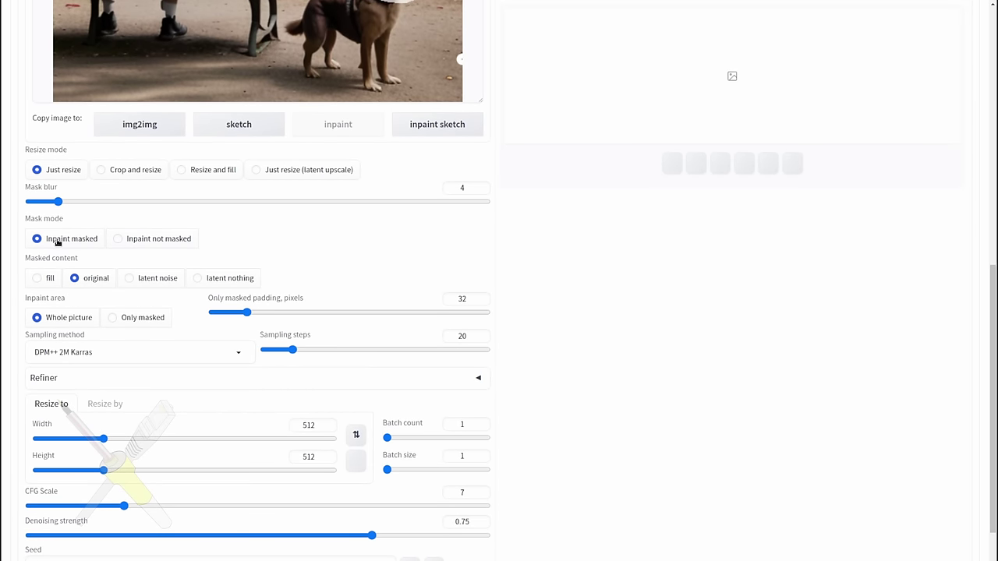
pyautogui.scroll(1, 57, 243)
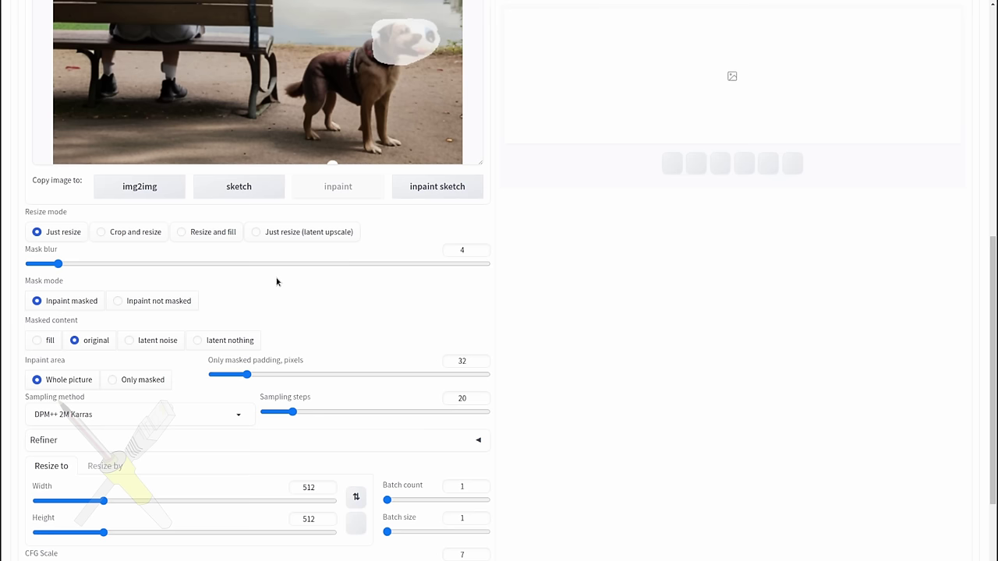
pyautogui.scroll(-1, 257, 277)
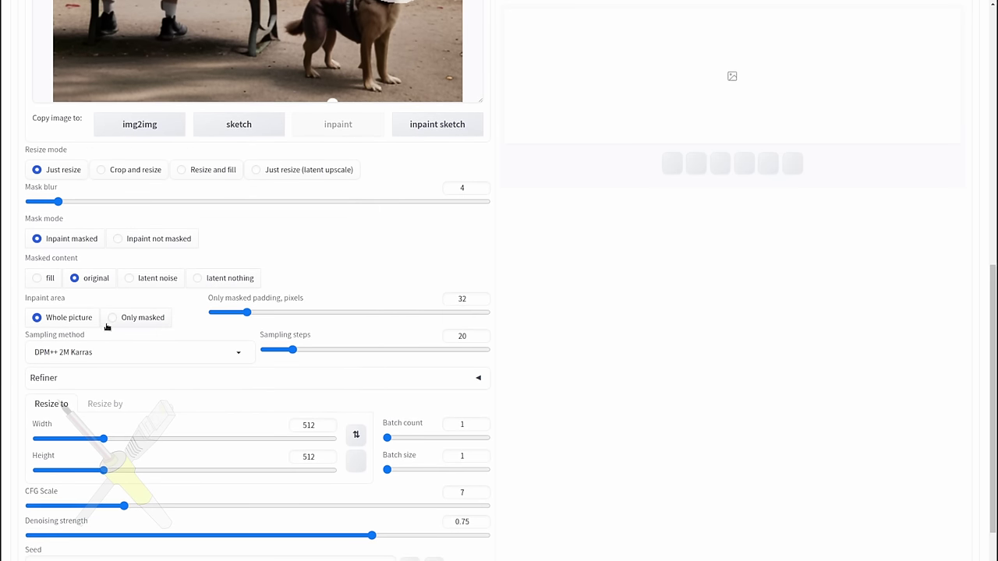
pyautogui.click(130, 319)
pyautogui.scroll(2, 419, 105)
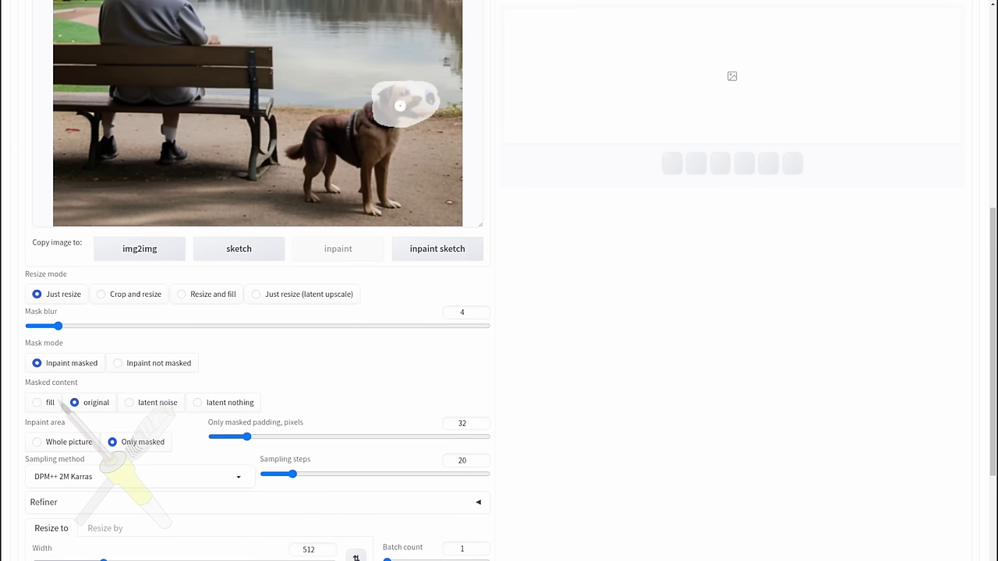
pyautogui.scroll(-2, 381, 138)
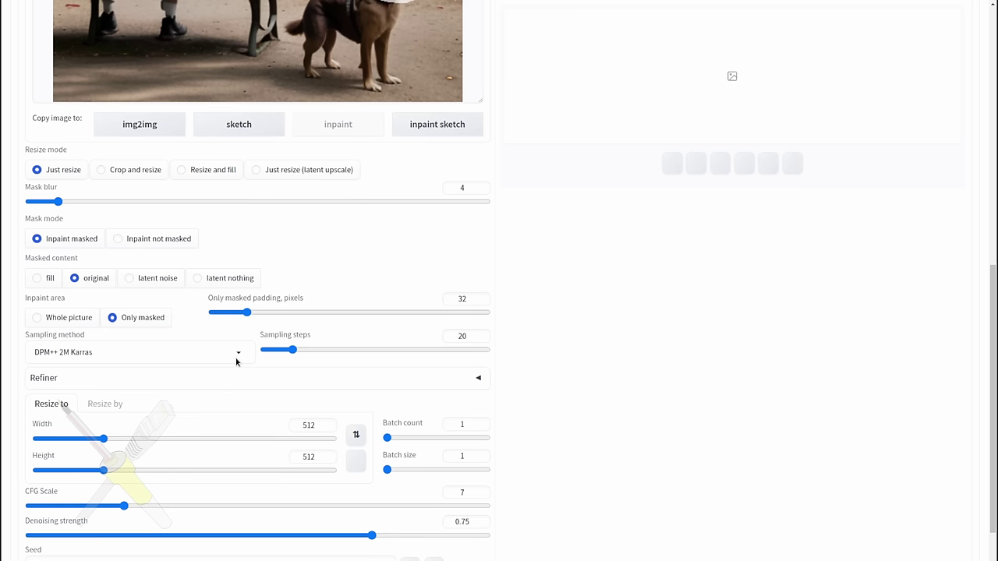
pyautogui.scroll(-2, 236, 361)
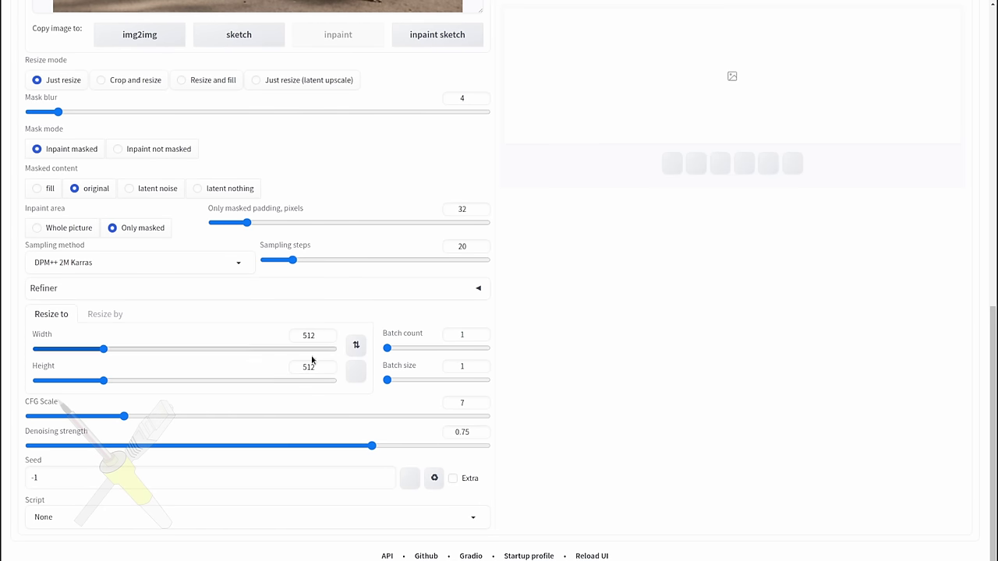
pyautogui.scroll(3, 253, 379)
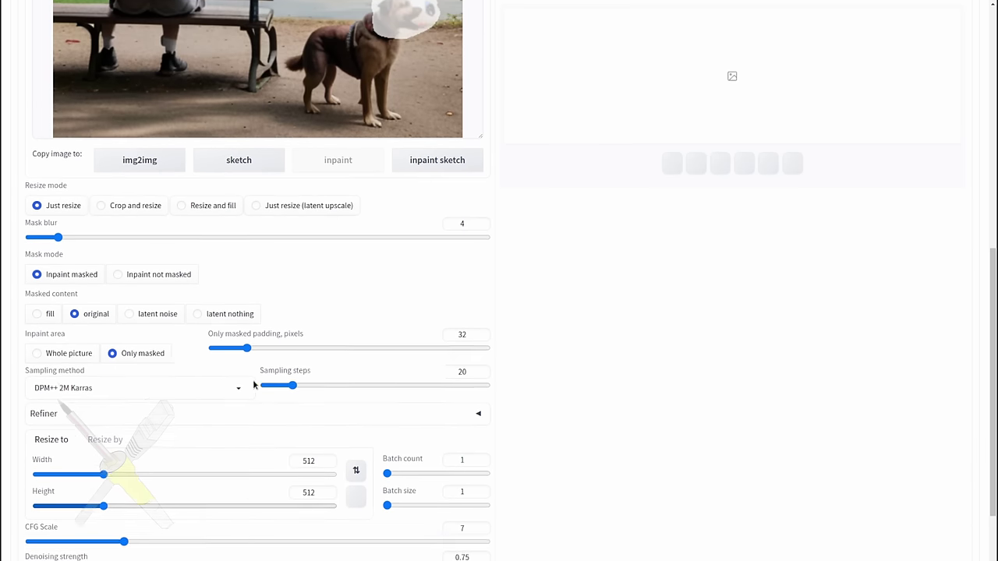
# Set the batch count to 9 and generate inpainted versions of the dog's head
pyautogui.scroll(8, 253, 384)
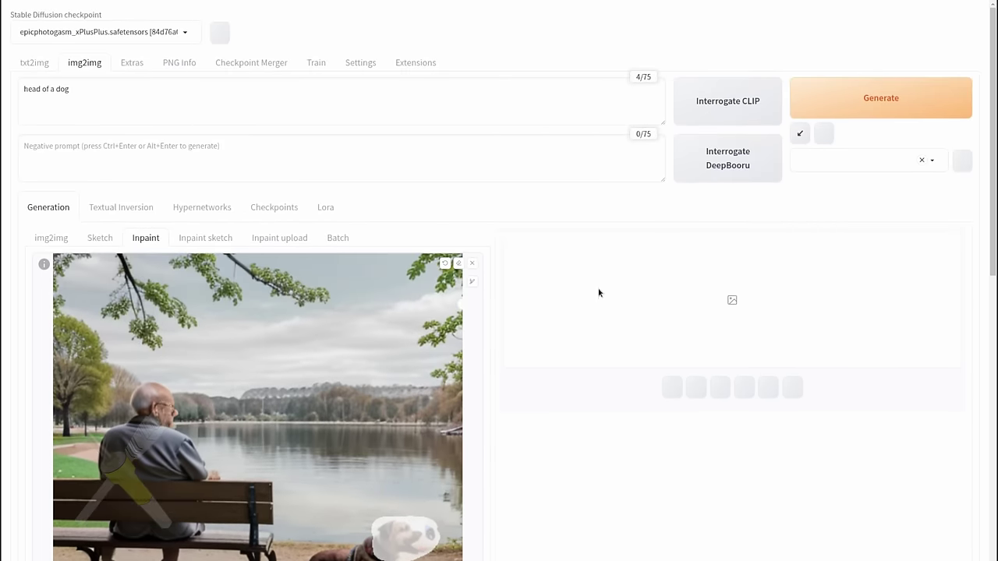
pyautogui.scroll(-8, 488, 329)
pyautogui.scroll(-2, 423, 349)
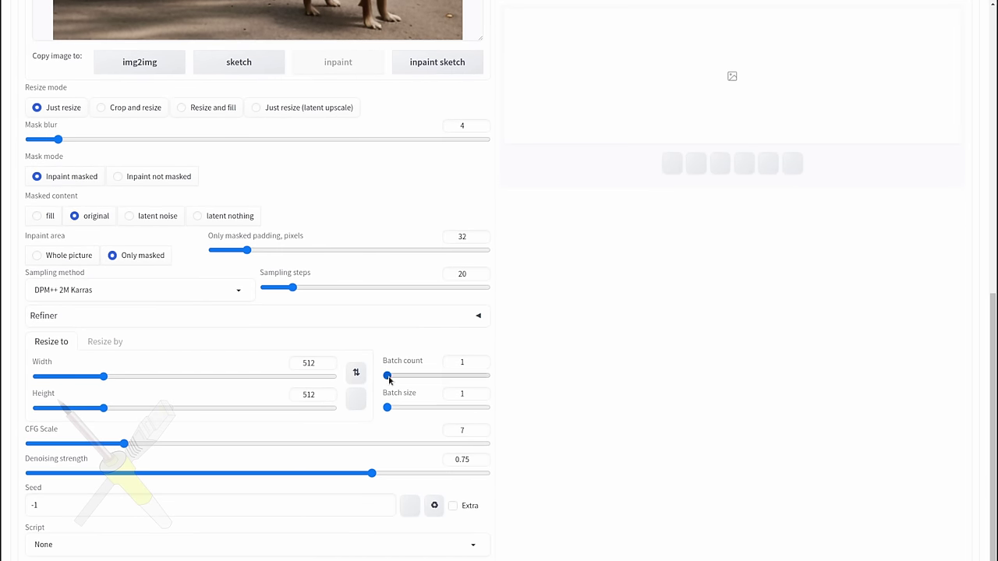
pyautogui.moveTo(387, 377)
pyautogui.mouseDown()
pyautogui.moveTo(412, 377)
pyautogui.moveTo(396, 379)
pyautogui.mouseUp()
pyautogui.scroll(10, 694, 368)
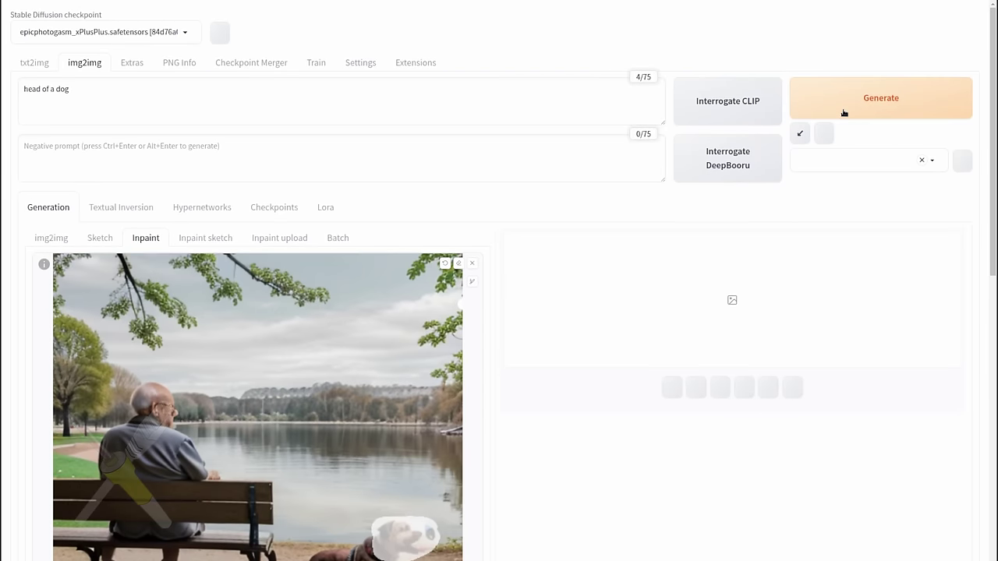
pyautogui.click(853, 107)
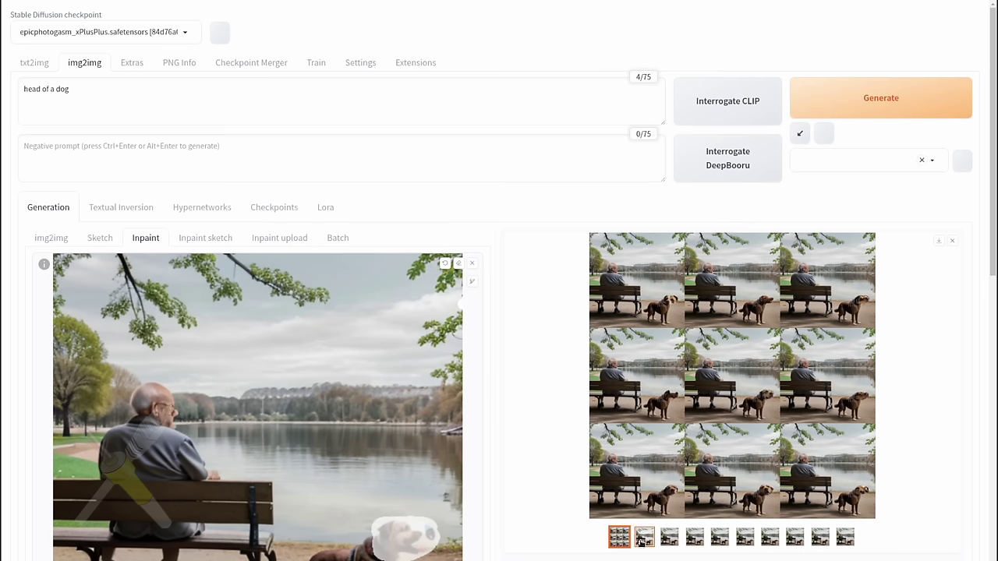
# Compare the first two dog-head results at full size and select the second one
pyautogui.click(644, 538)
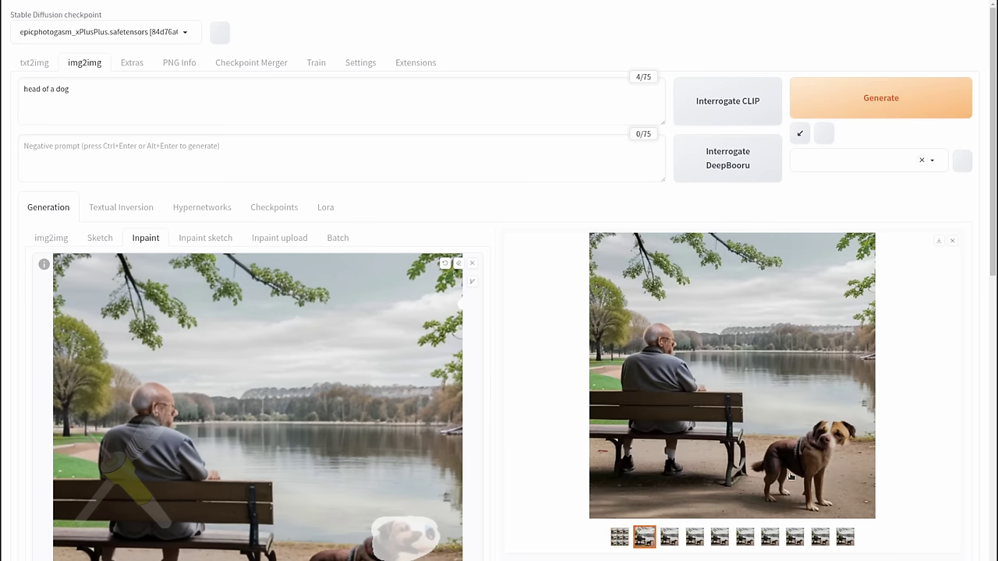
pyautogui.click(752, 379)
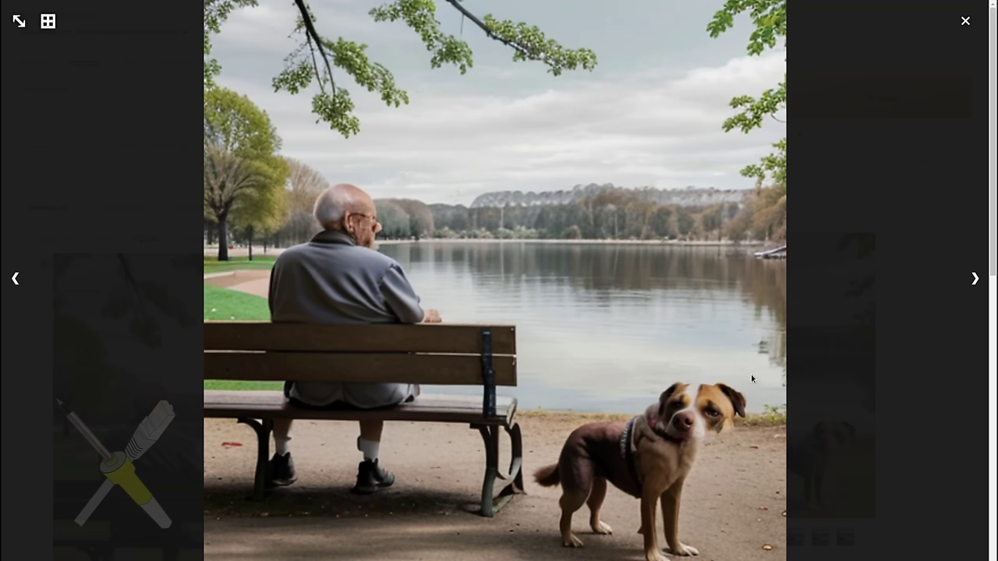
pyautogui.press('Right')
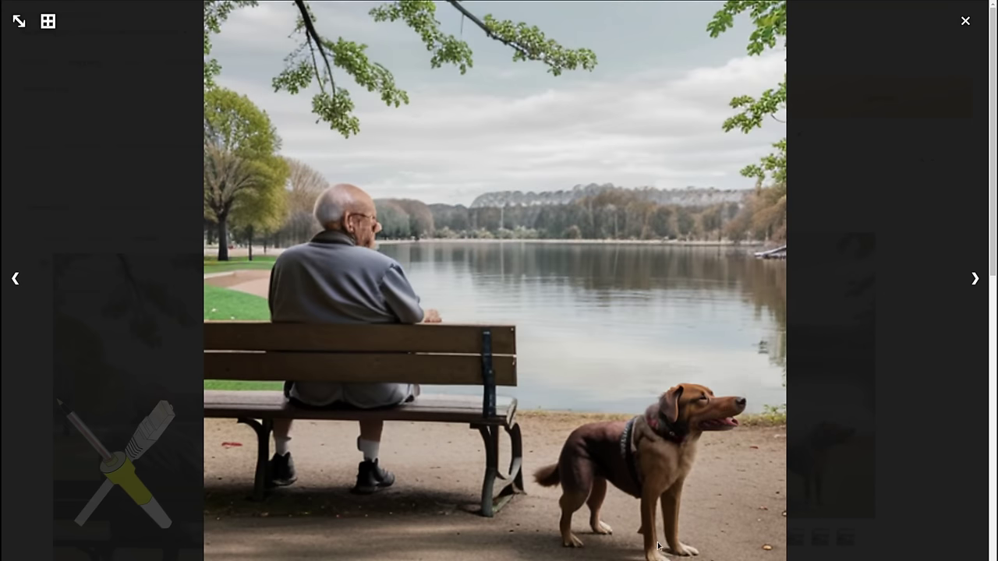
pyautogui.click(966, 22)
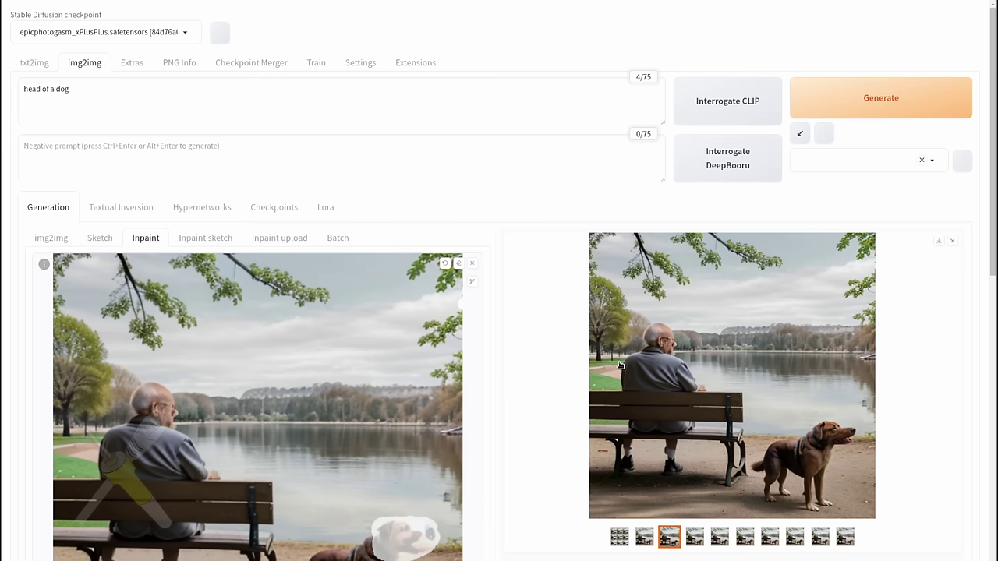
# Send the selected dog-head result to inpainting and clear the old head mask
pyautogui.scroll(-2, 620, 365)
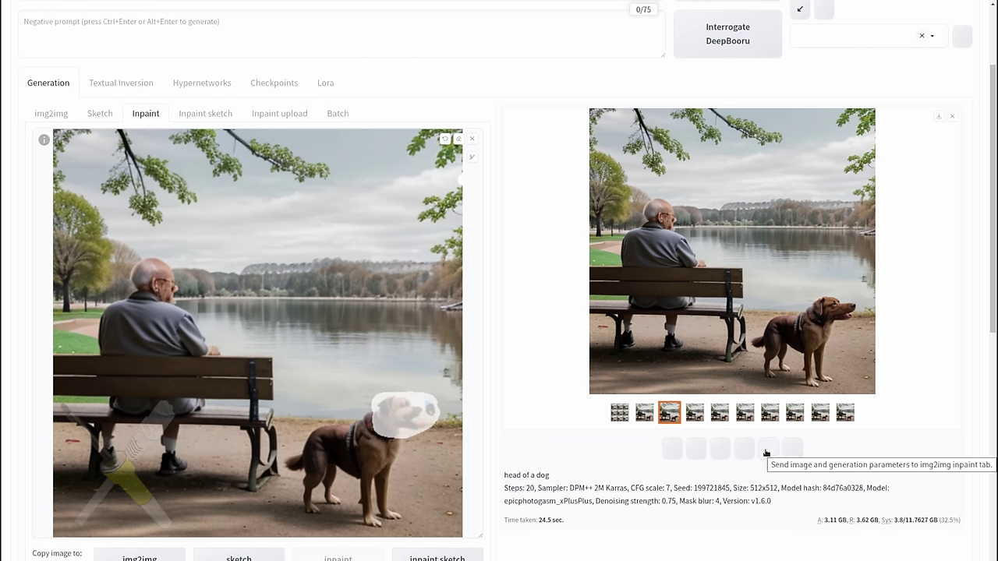
pyautogui.click(766, 453)
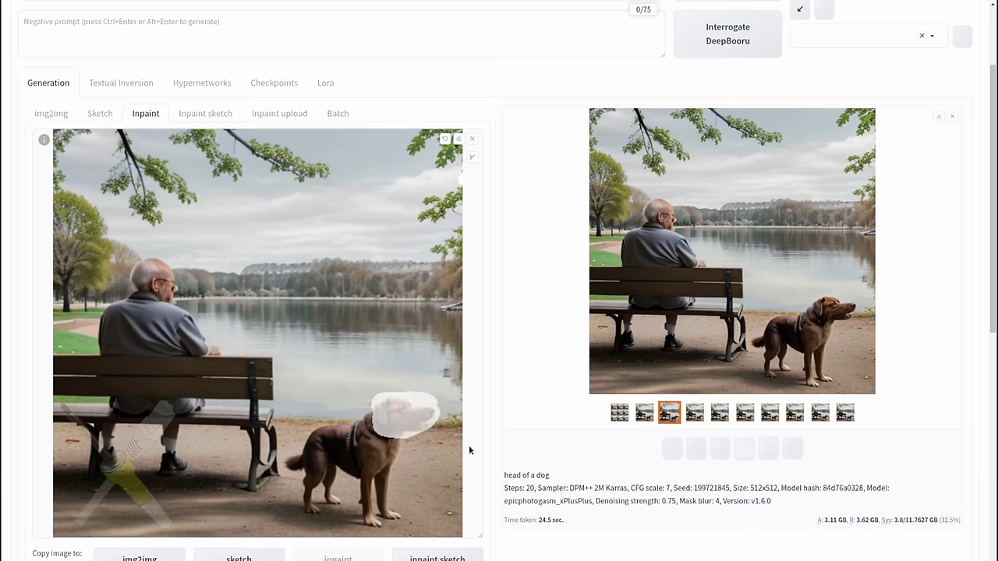
pyautogui.click(459, 139)
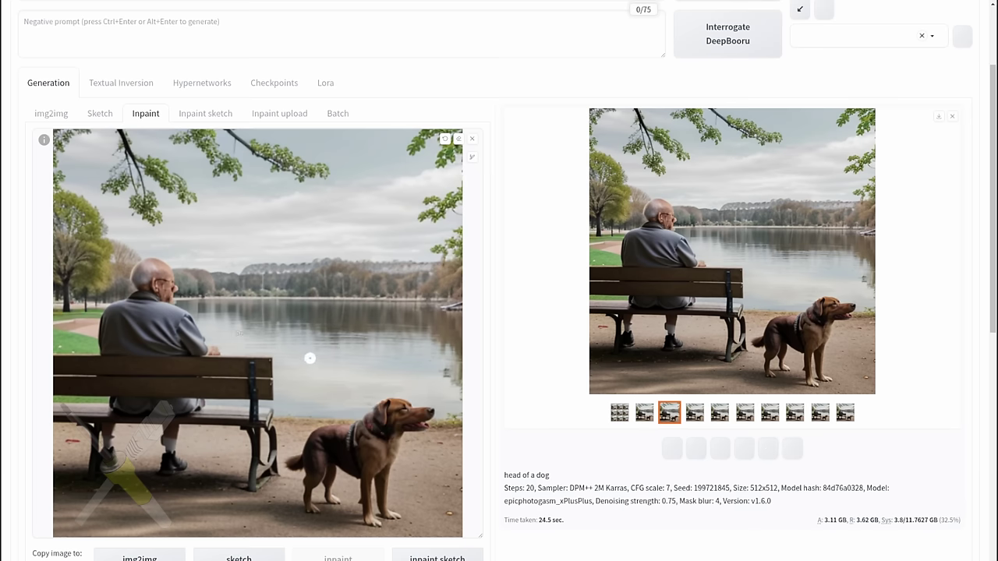
# Mask an area of the lake above the dog and generate with the prompt "boat on a lake"
pyautogui.scroll(-1, 320, 343)
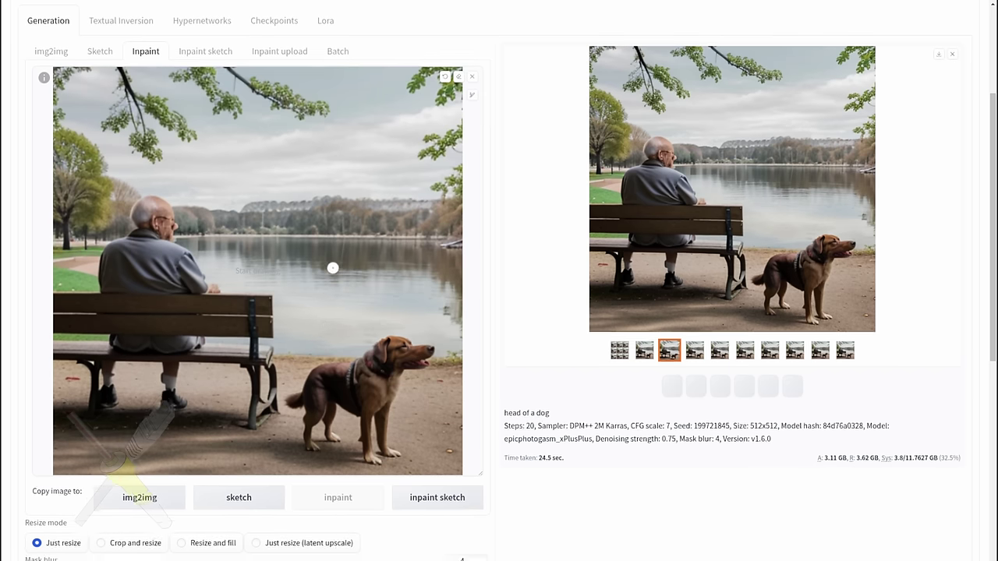
pyautogui.moveTo(392, 284)
pyautogui.mouseDown()
pyautogui.moveTo(358, 282)
pyautogui.moveTo(337, 253)
pyautogui.moveTo(376, 255)
pyautogui.moveTo(382, 231)
pyautogui.moveTo(395, 227)
pyautogui.moveTo(385, 264)
pyautogui.moveTo(388, 241)
pyautogui.mouseUp()
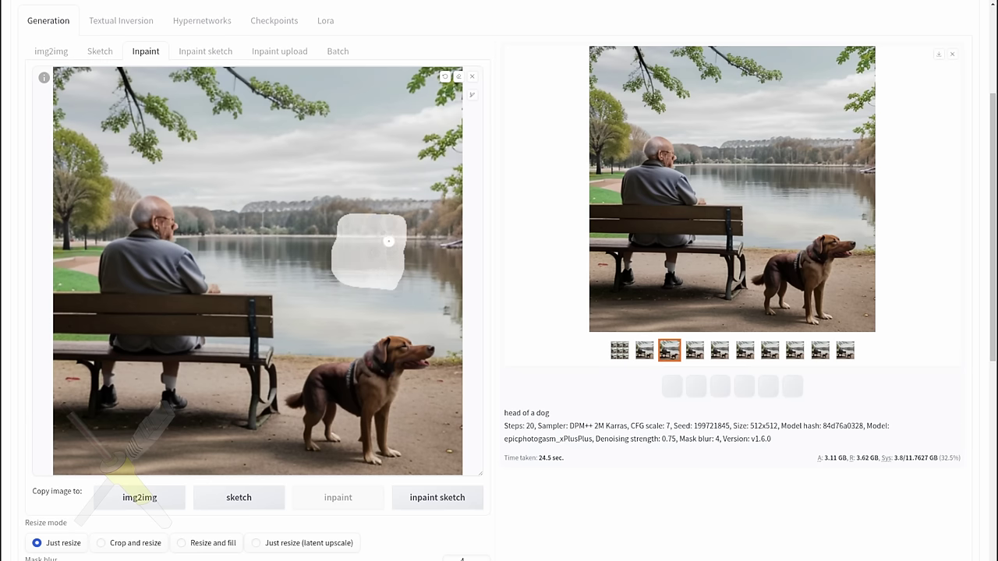
pyautogui.scroll(-5, 388, 241)
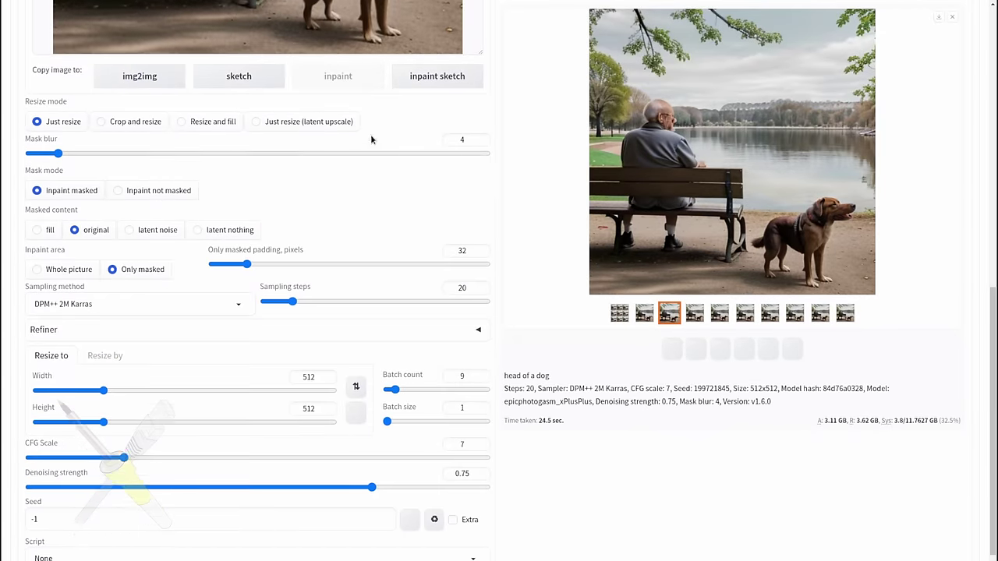
pyautogui.scroll(8, 477, 166)
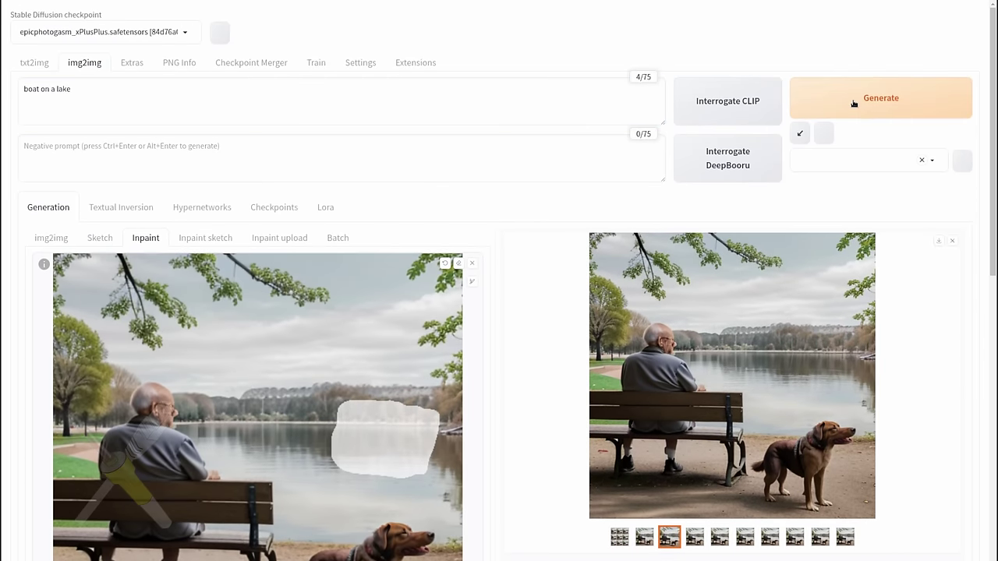
pyautogui.click(854, 103)
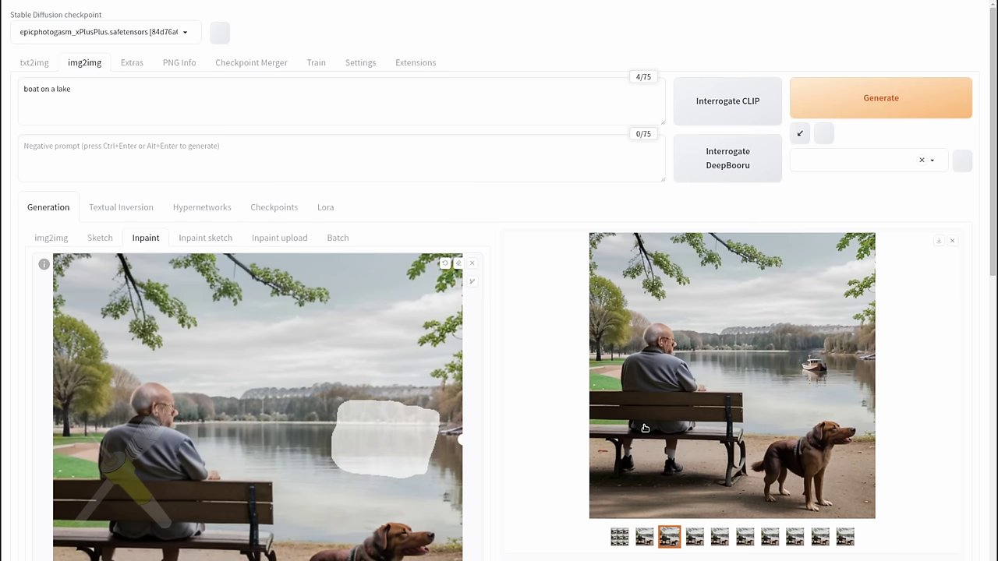
# Browse the boat results at full size and select the sixth image, with the long motorboat
pyautogui.click(846, 538)
pyautogui.click(826, 427)
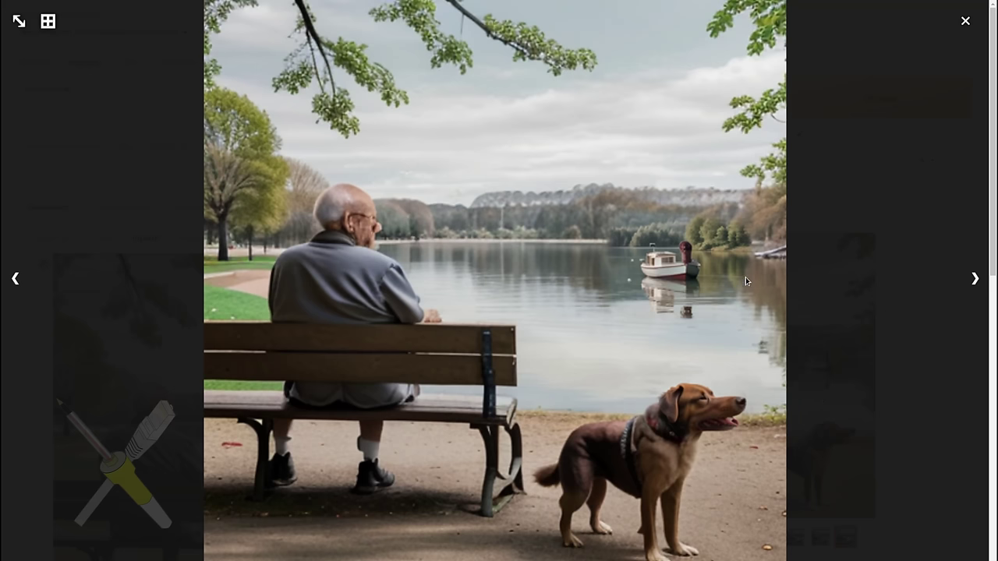
pyautogui.press('Left')
pyautogui.press('Left')
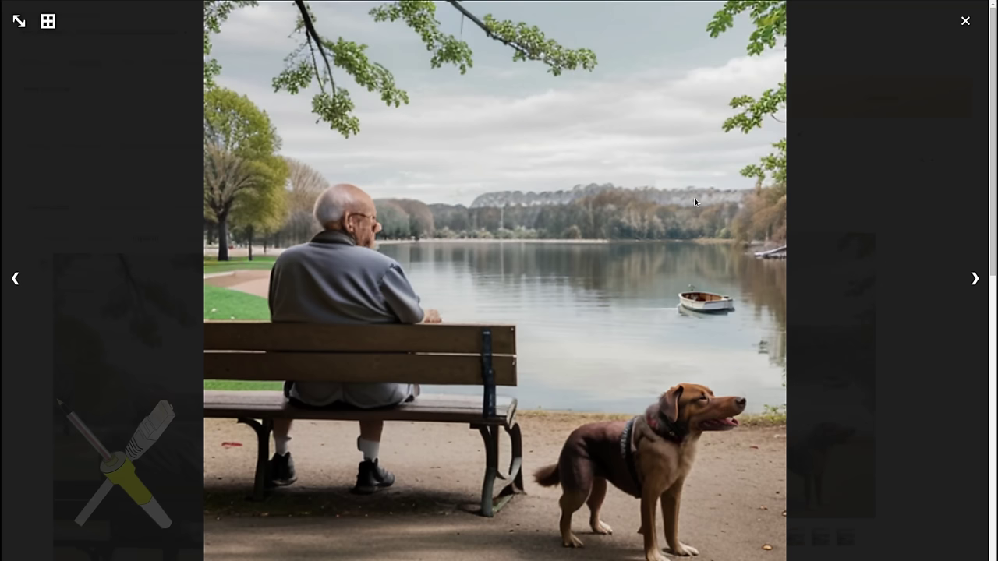
pyautogui.press('Left')
pyautogui.press('Left')
pyautogui.press('Left')
pyautogui.press('Left')
pyautogui.press('Left')
pyautogui.press('Left')
pyautogui.press('Right')
pyautogui.press('Right')
pyautogui.press('Right')
pyautogui.press('Right')
pyautogui.press('Right')
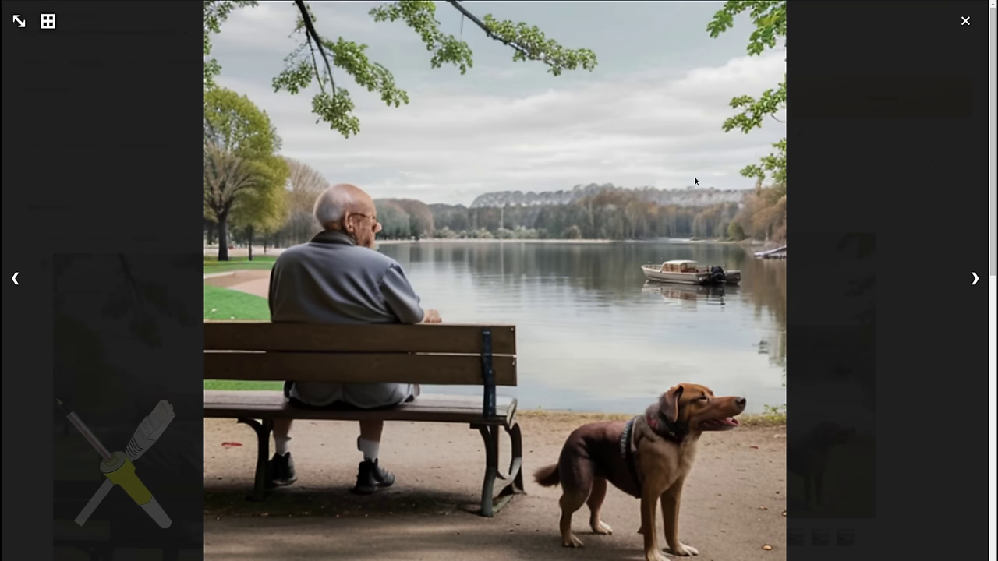
pyautogui.click(965, 24)
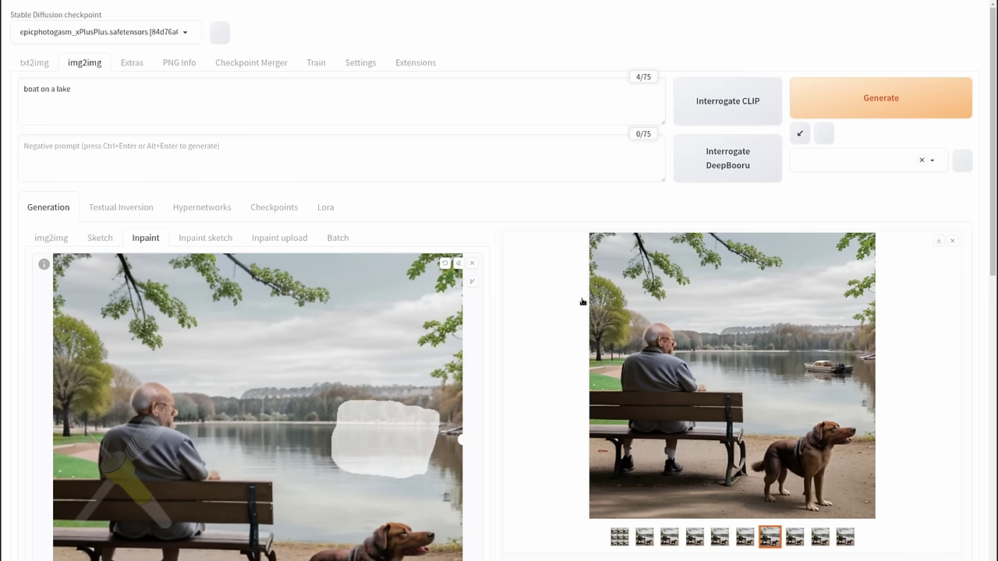
# Send the motorboat image to inpainting and clear the mask over the lake
pyautogui.scroll(-3, 687, 304)
pyautogui.scroll(1, 780, 312)
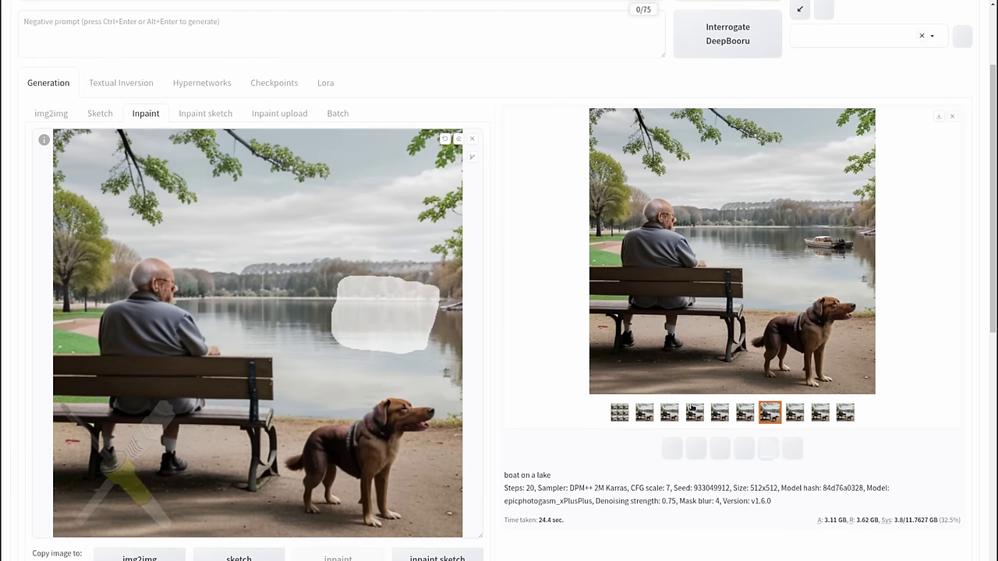
pyautogui.click(459, 140)
# Enlarge the mask brush and paint an inpaint mask over the dog's head
pyautogui.scroll(-1, 393, 404)
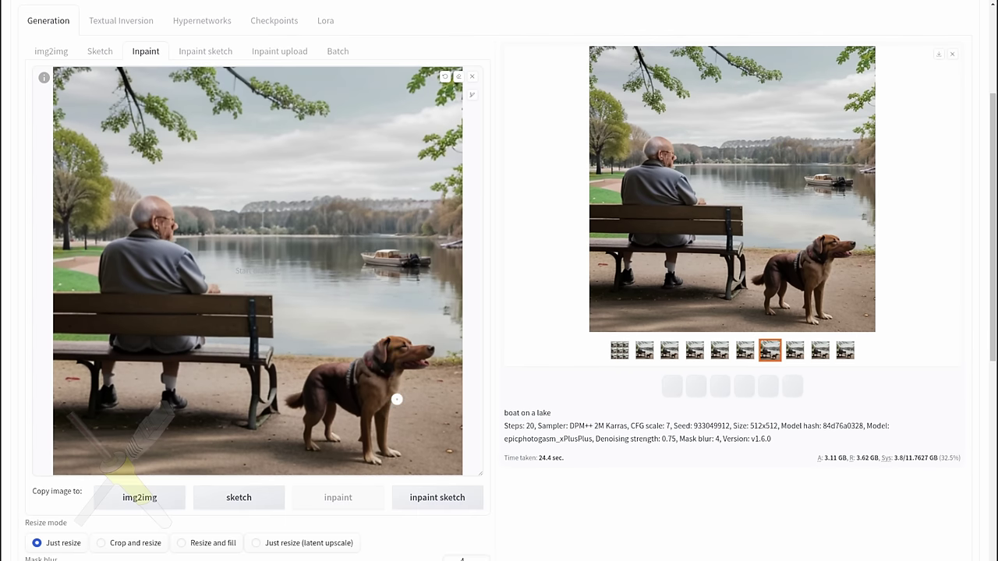
pyautogui.click(473, 96)
pyautogui.moveTo(415, 95); pyautogui.dragTo(430, 96)
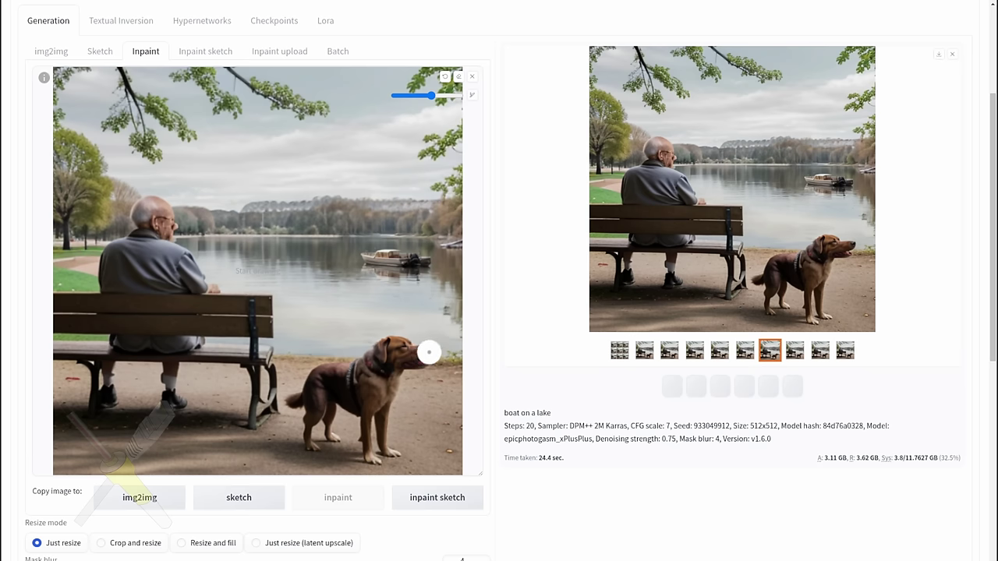
pyautogui.moveTo(428, 352); pyautogui.dragTo(390, 341)
pyautogui.moveTo(372, 354); pyautogui.dragTo(433, 356)
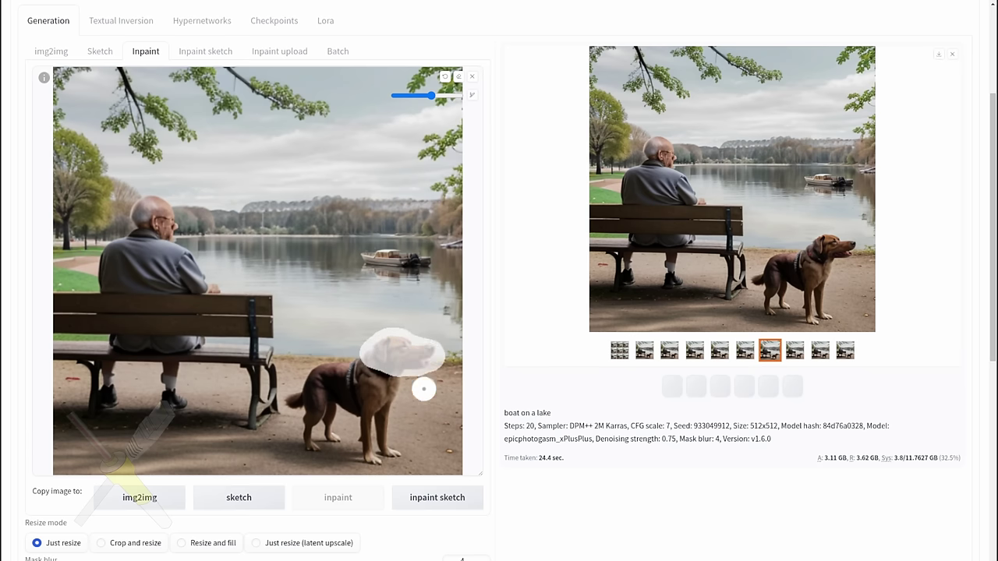
# Replace the prompt with "head of a dog looking to the right"
pyautogui.scroll(3, 441, 270)
pyautogui.click(196, 96)
pyautogui.hotkey('ctrl', 'a')
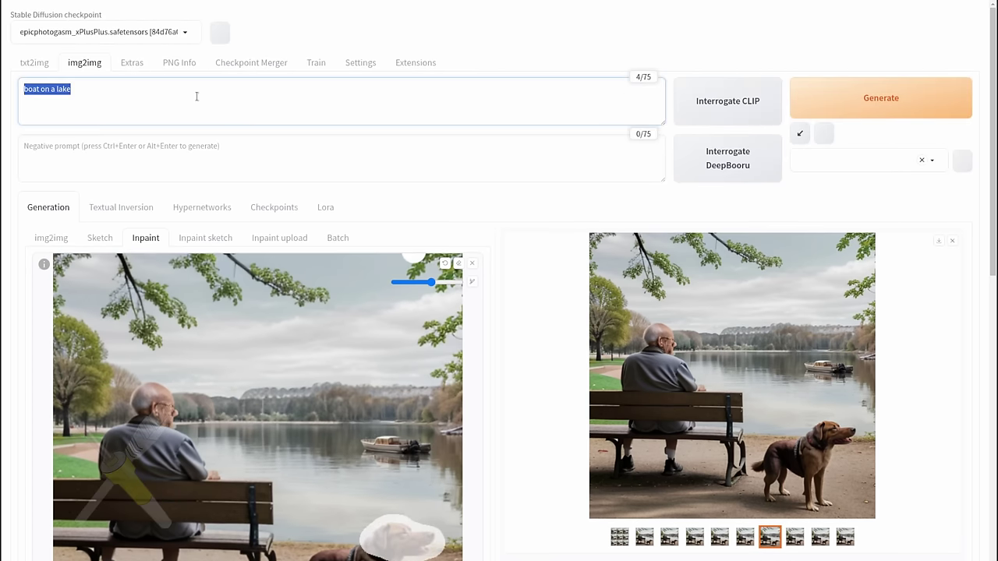
# Try the extremes of the denoising strength, set it to 0.4, and generate the new dog heads
pyautogui.scroll(-8, 288, 346)
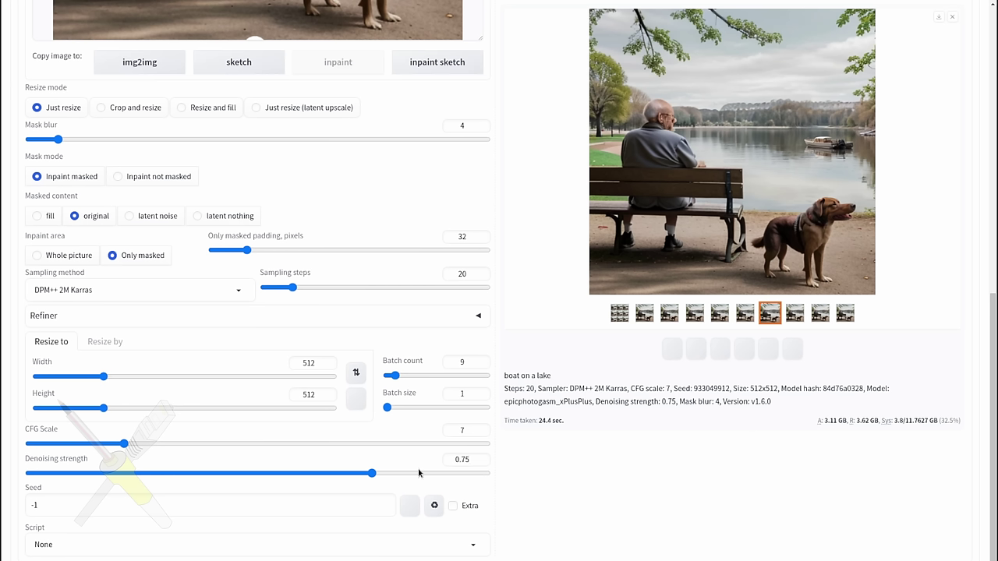
pyautogui.moveTo(374, 477); pyautogui.dragTo(489, 481)
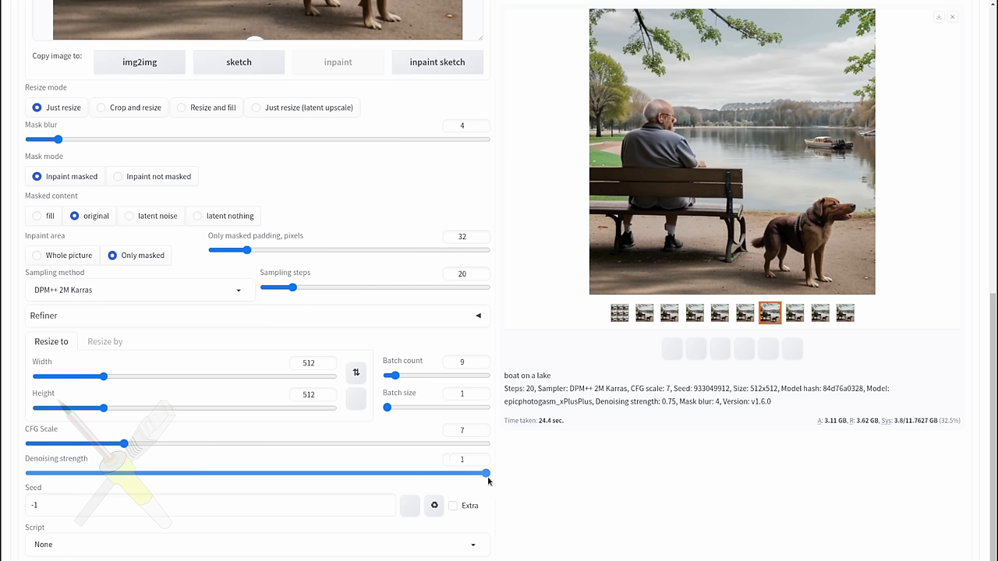
pyautogui.moveTo(489, 481); pyautogui.dragTo(3, 473)
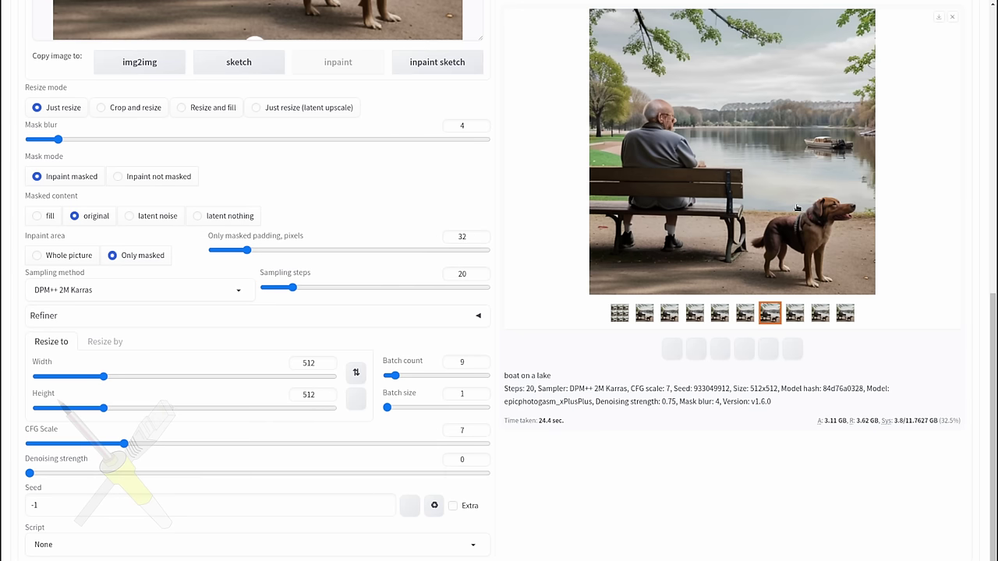
pyautogui.moveTo(125, 473); pyautogui.dragTo(211, 473)
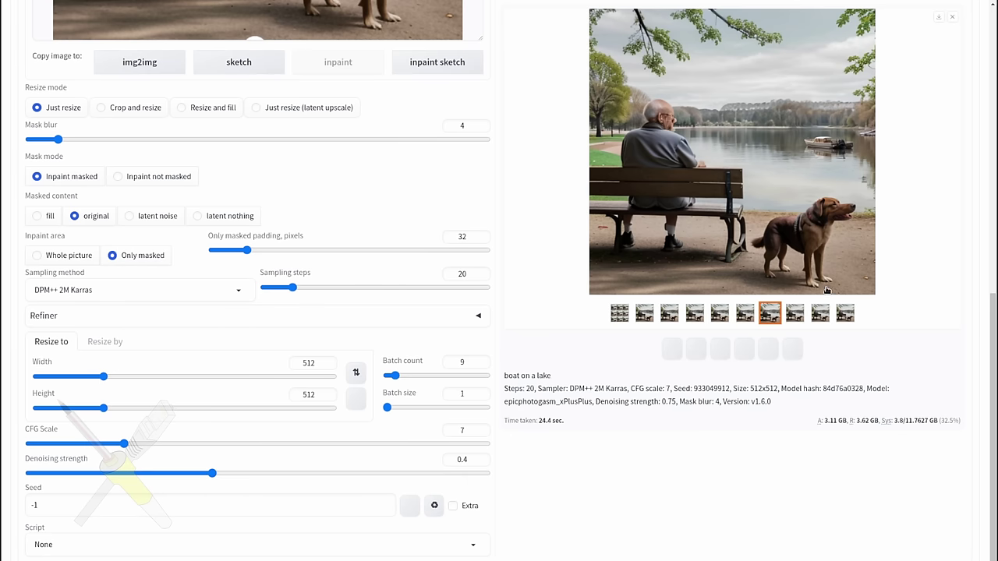
pyautogui.scroll(6, 826, 291)
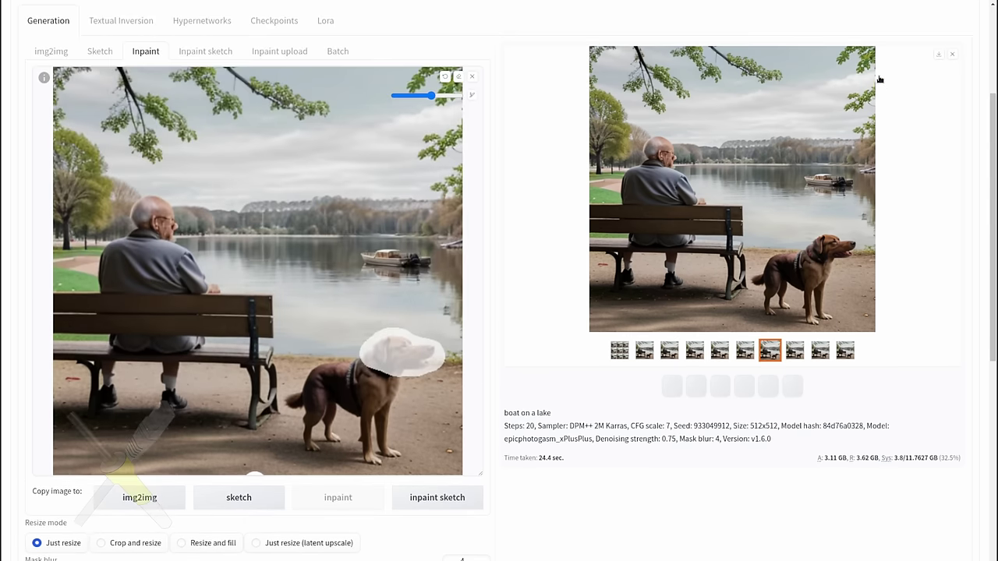
pyautogui.scroll(3, 669, 170)
pyautogui.click(881, 102)
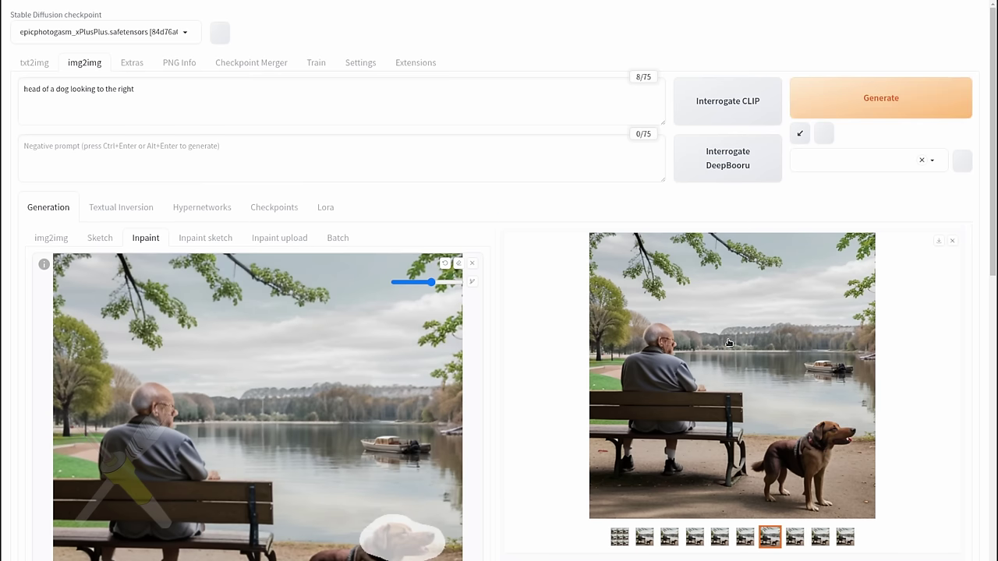
# Review the new dog-head results at full size and select the sixth image
pyautogui.scroll(-2, 729, 343)
pyautogui.click(643, 351)
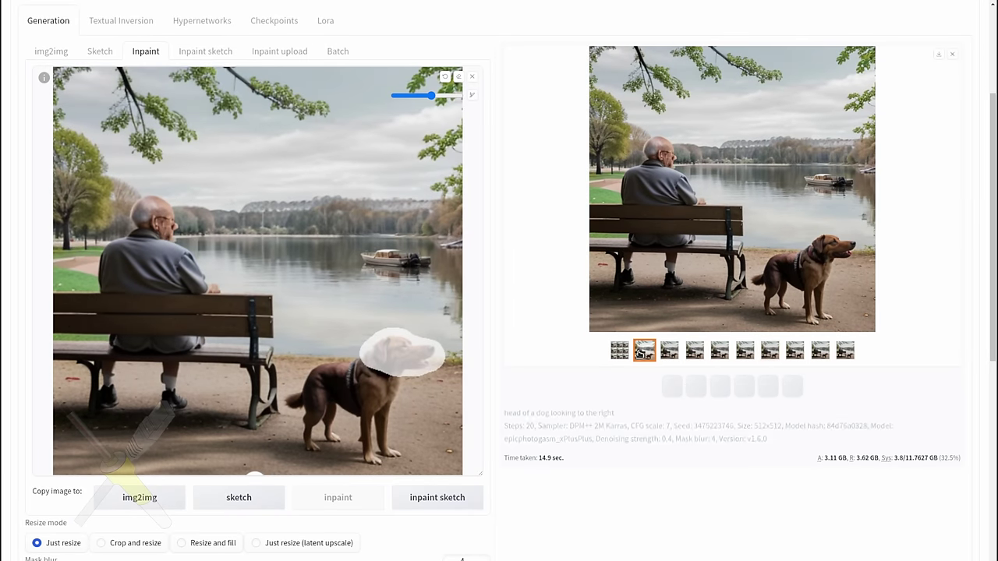
pyautogui.click(619, 353)
pyautogui.click(644, 354)
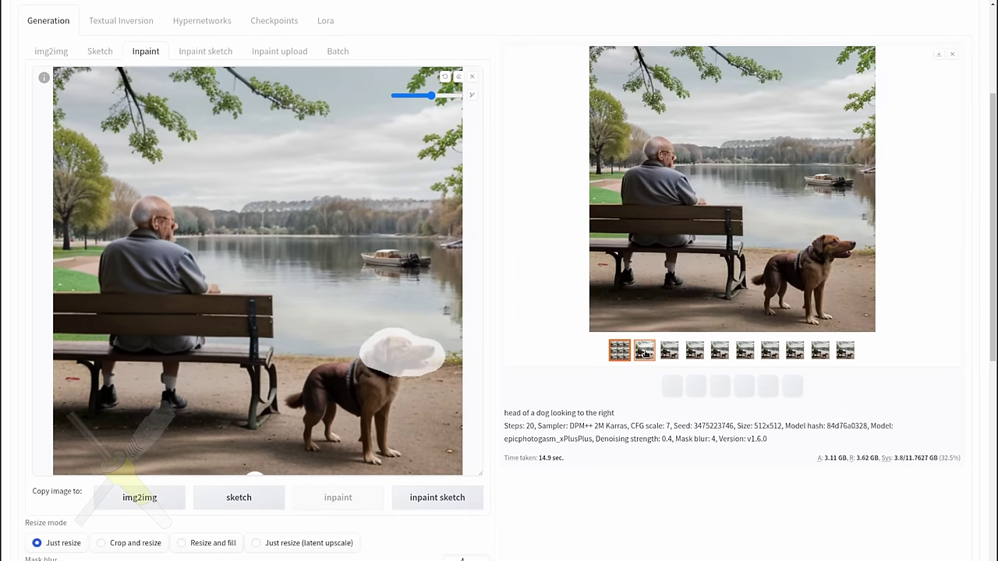
pyautogui.click(699, 228)
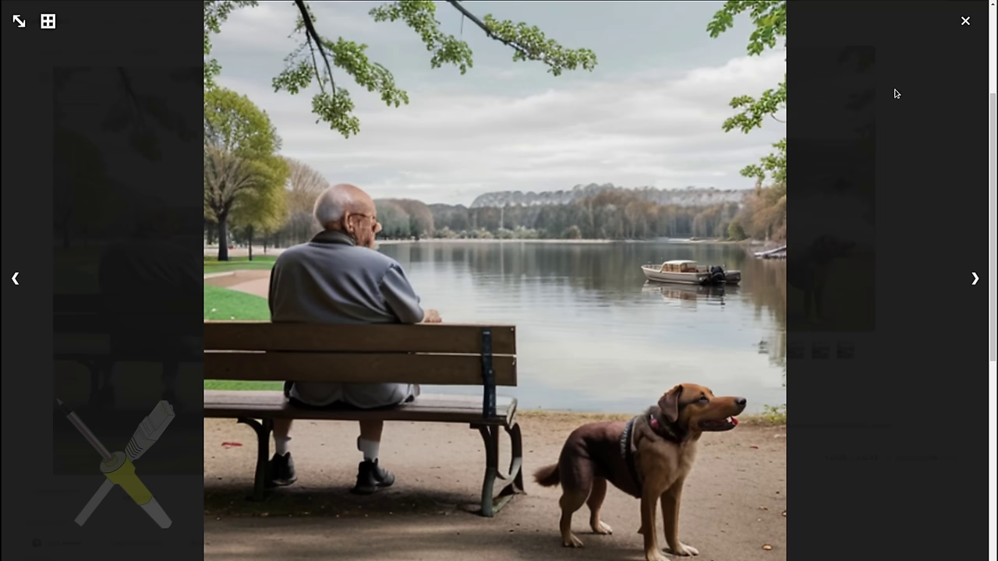
pyautogui.click(965, 24)
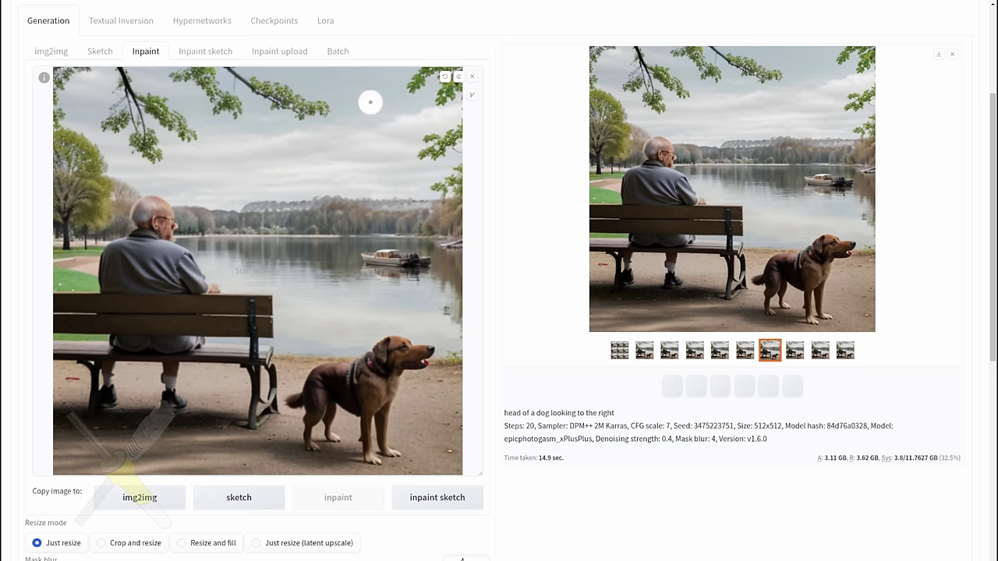
# Paint an inpaint mask over the sky between the branches and switch the checkpoint to AingDiffusion-v10.5
pyautogui.moveTo(379, 105)
pyautogui.mouseDown()
pyautogui.moveTo(340, 127)
pyautogui.moveTo(219, 156)
pyautogui.moveTo(224, 170)
pyautogui.moveTo(384, 118)
pyautogui.moveTo(349, 163)
pyautogui.moveTo(247, 166)
pyautogui.moveTo(350, 165)
pyautogui.moveTo(258, 150)
pyautogui.mouseUp()
pyautogui.scroll(3, 258, 150)
pyautogui.click(152, 35)
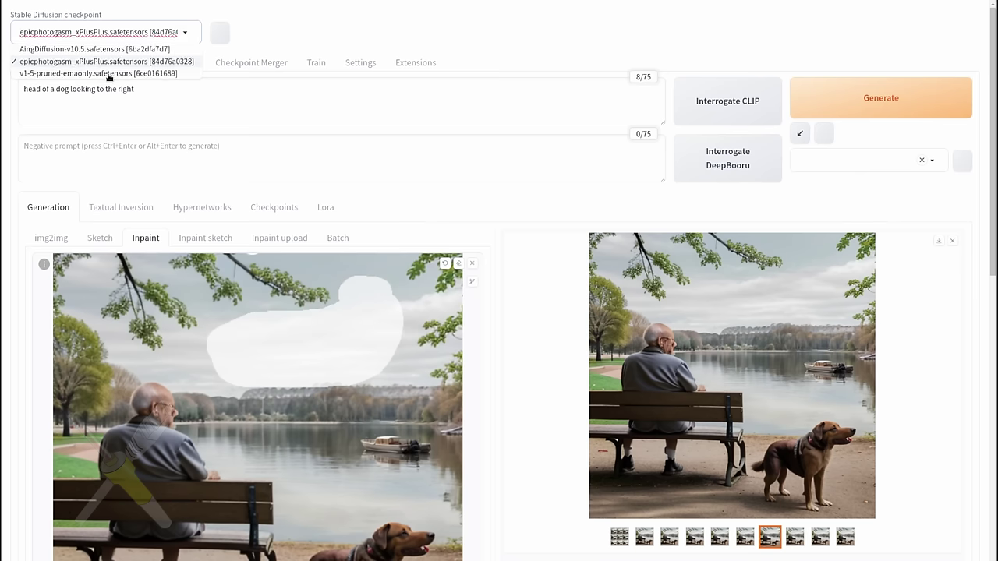
pyautogui.click(94, 48)
# Generate new content for the masked sky from the prompt "dragon flying through the sky" with a higher denoising strength
pyautogui.tripleClick(84, 89)
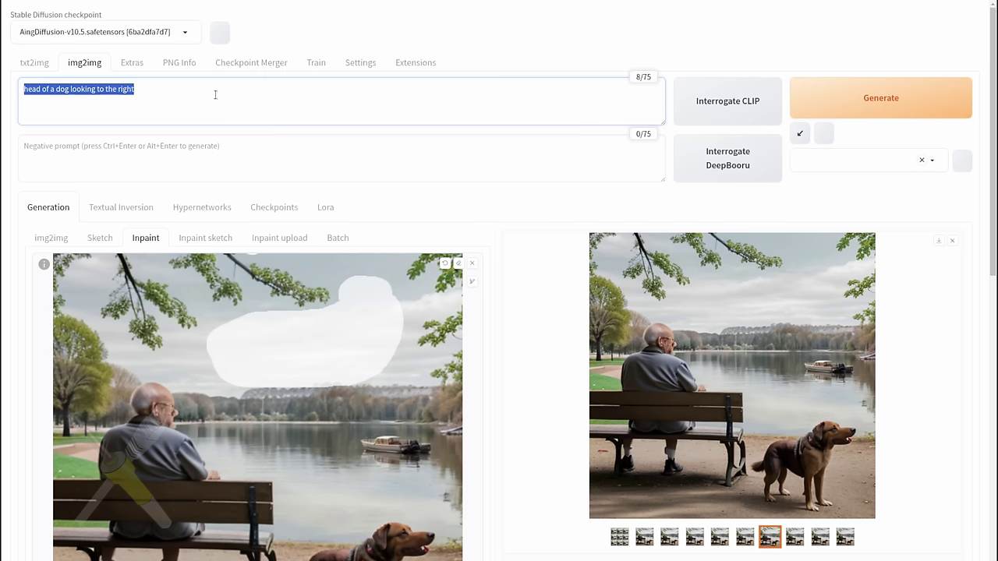
pyautogui.write('eagle flying through the sky')
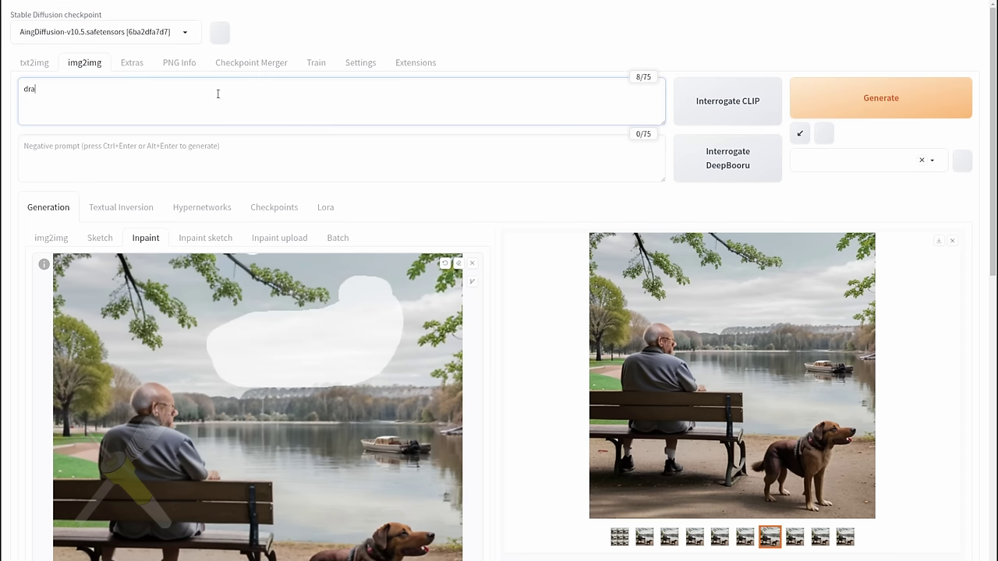
pyautogui.scroll(-5, 226, 461)
pyautogui.scroll(-2, 225, 461)
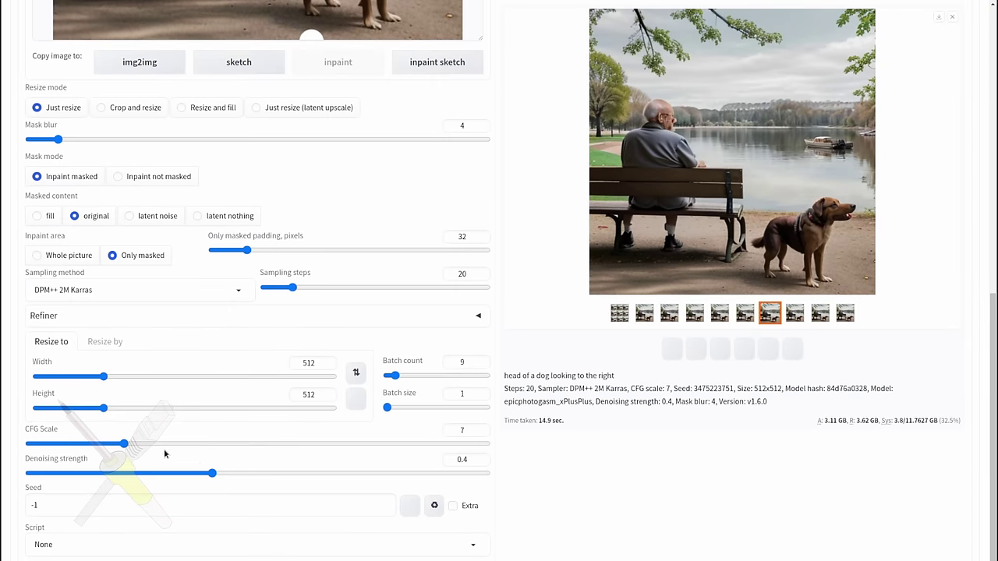
pyautogui.moveTo(233, 473); pyautogui.dragTo(374, 476)
pyautogui.scroll(10, 616, 447)
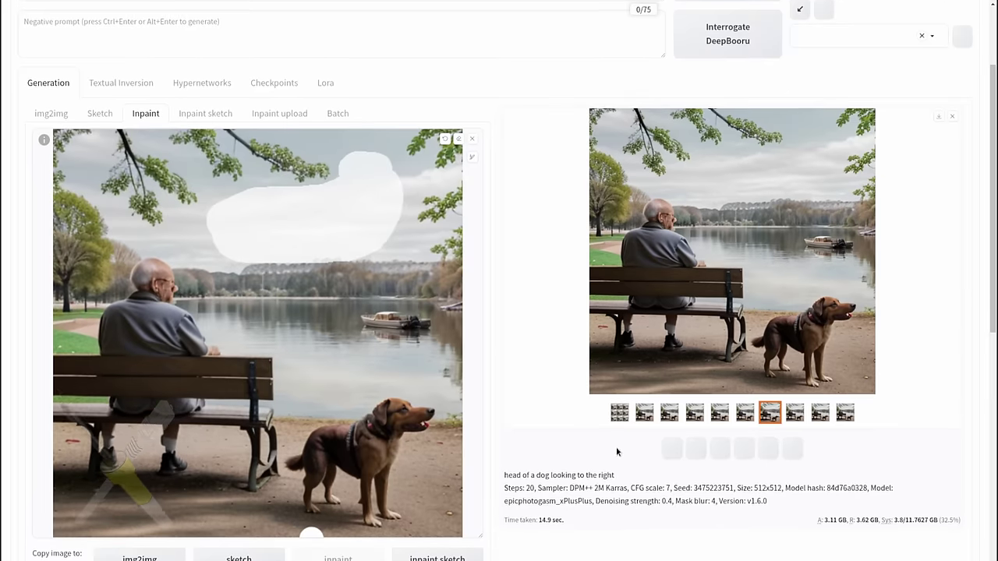
pyautogui.click(865, 100)
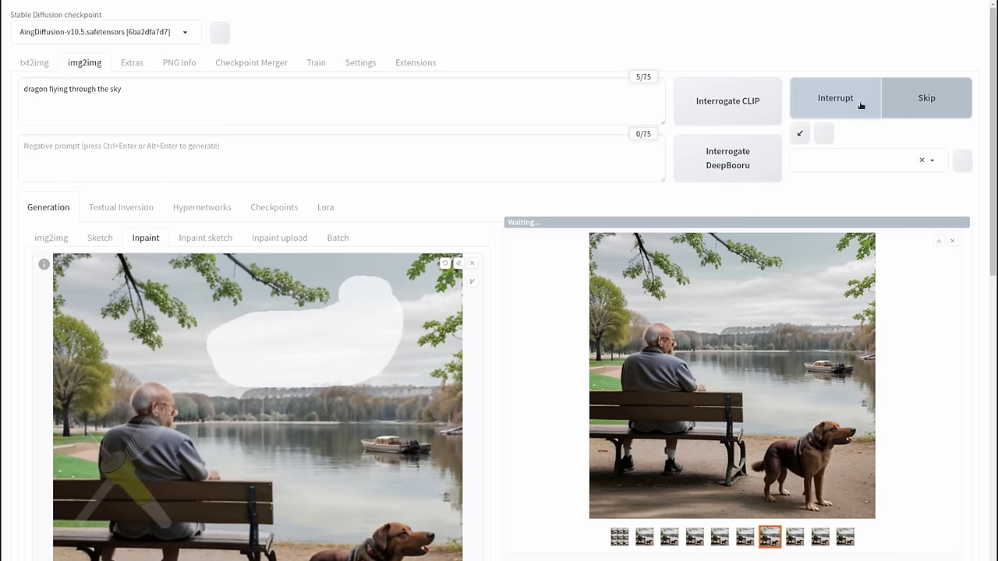
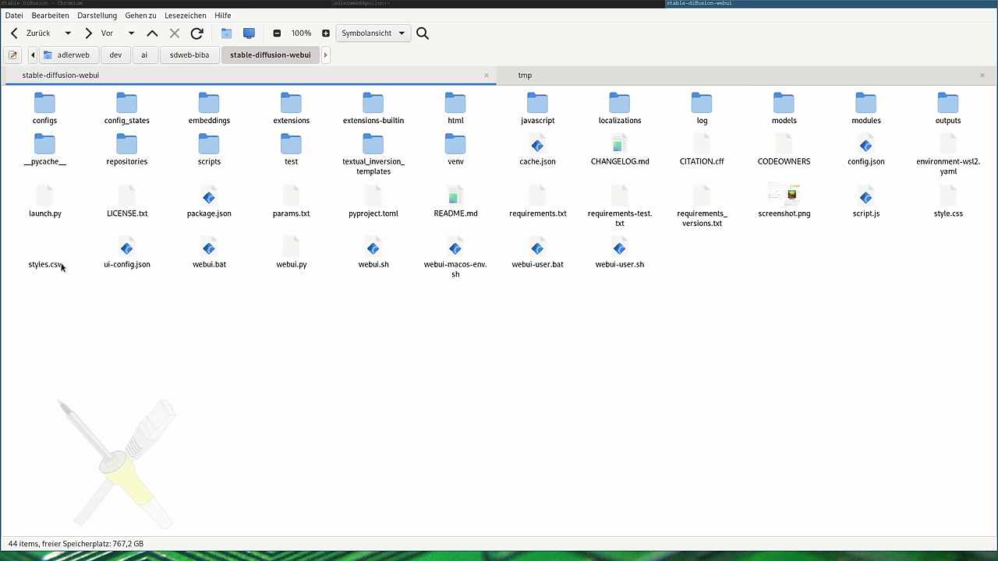
# Locate the styles.csv file in the stable-diffusion-webui folder
pyautogui.moveTo(41, 254); pyautogui.dragTo(28, 239)
pyautogui.click(79, 295)
pyautogui.moveTo(82, 295); pyautogui.dragTo(24, 236)
pyautogui.click(130, 330)
# Switch to Stable Diffusion in the browser and refresh the list of saved styles in the style editor
pyautogui.click(299, 3)
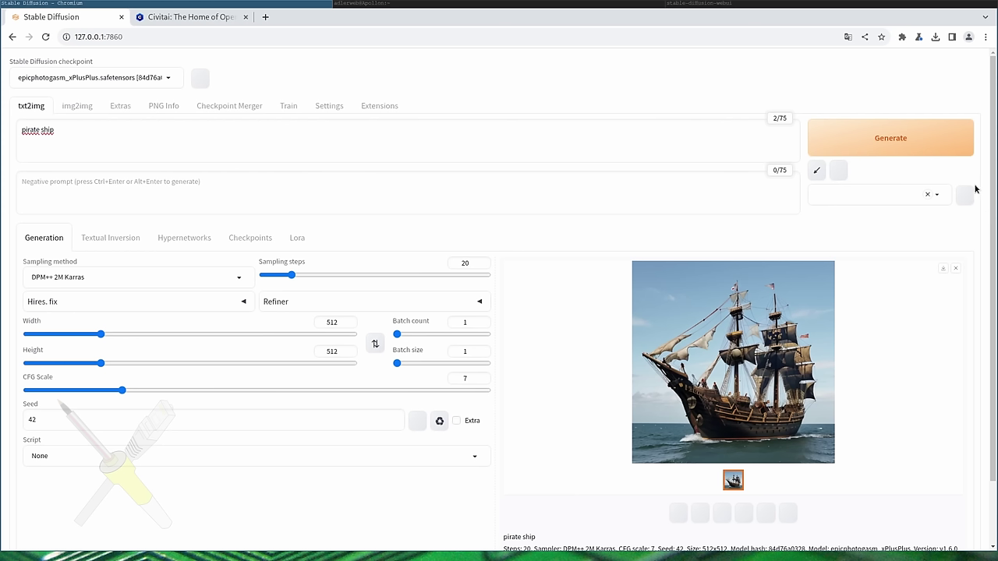
pyautogui.click(970, 196)
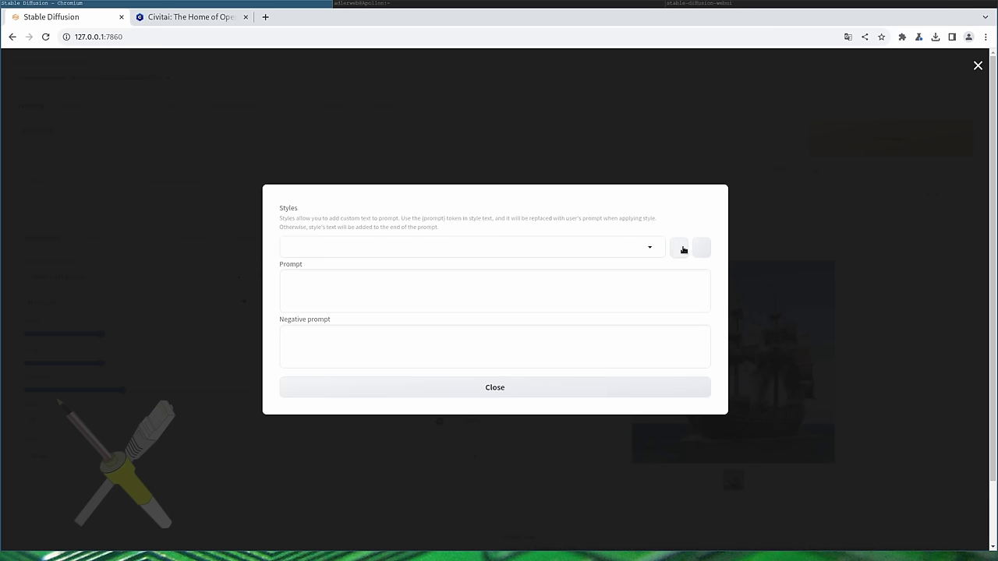
pyautogui.click(683, 250)
# Apply the Drawing style to the "pirate ship" prompt and generate the image
pyautogui.click(869, 279)
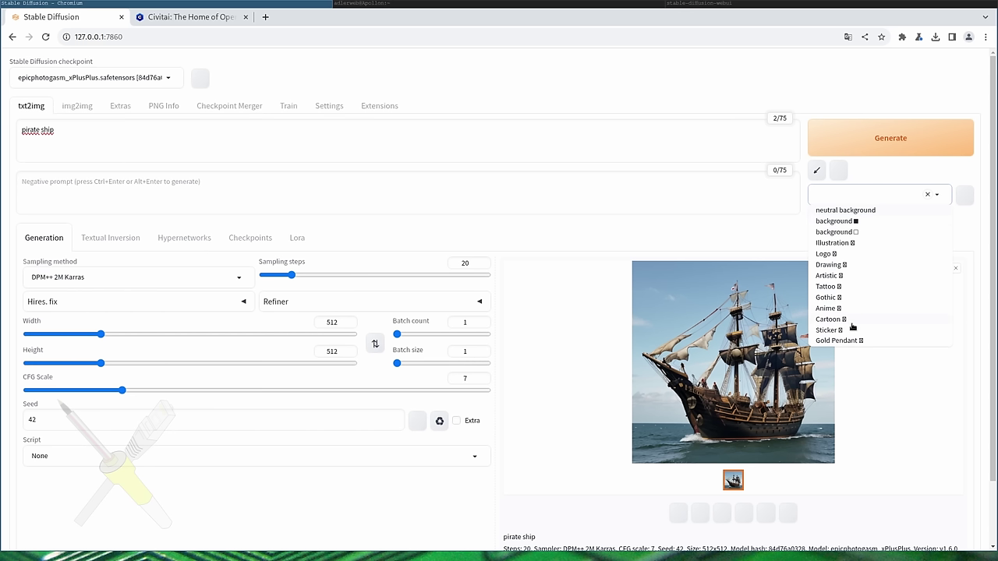
pyautogui.click(863, 266)
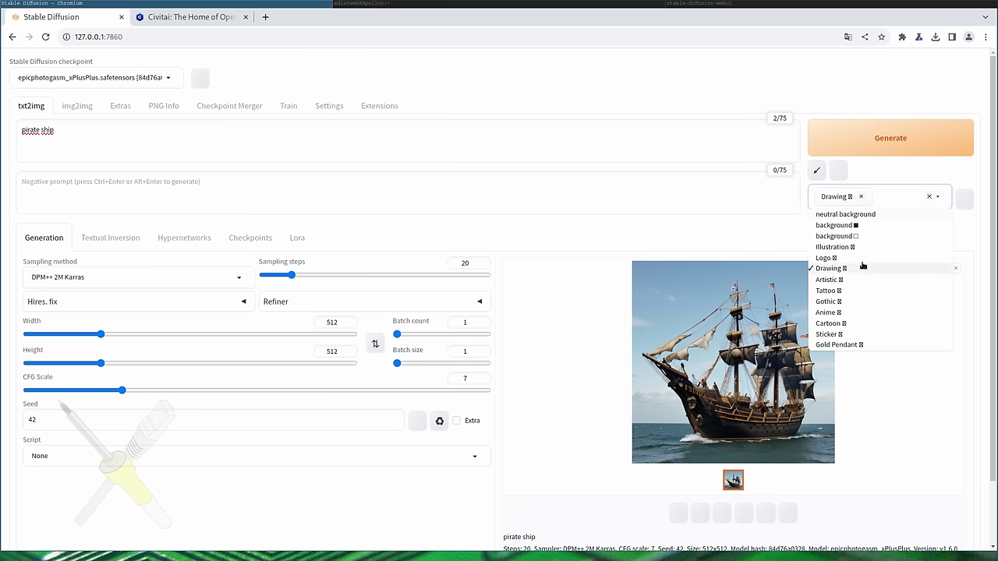
pyautogui.click(881, 138)
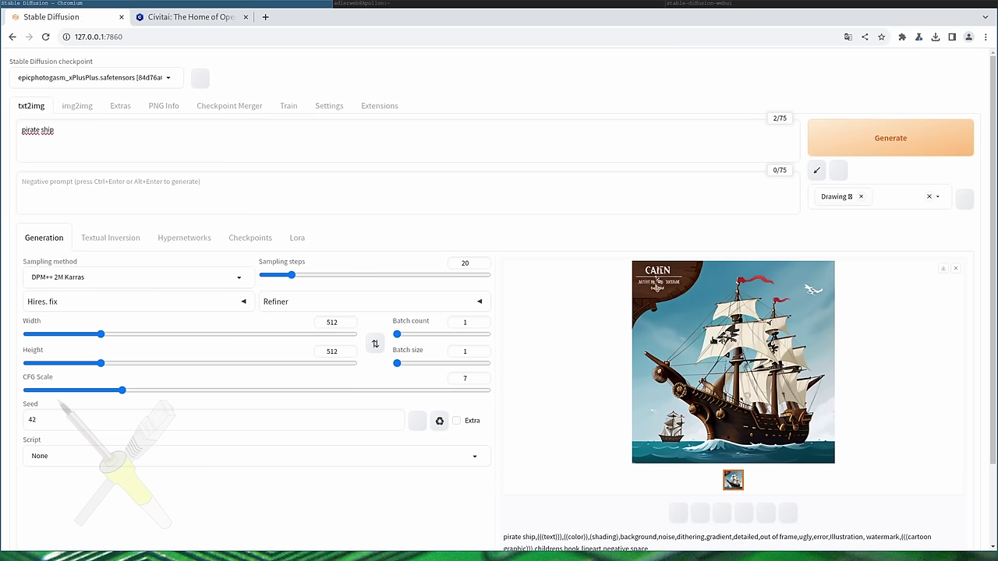
# Reselect the Drawing style and write its text into the prompt and negative prompt
pyautogui.click(929, 197)
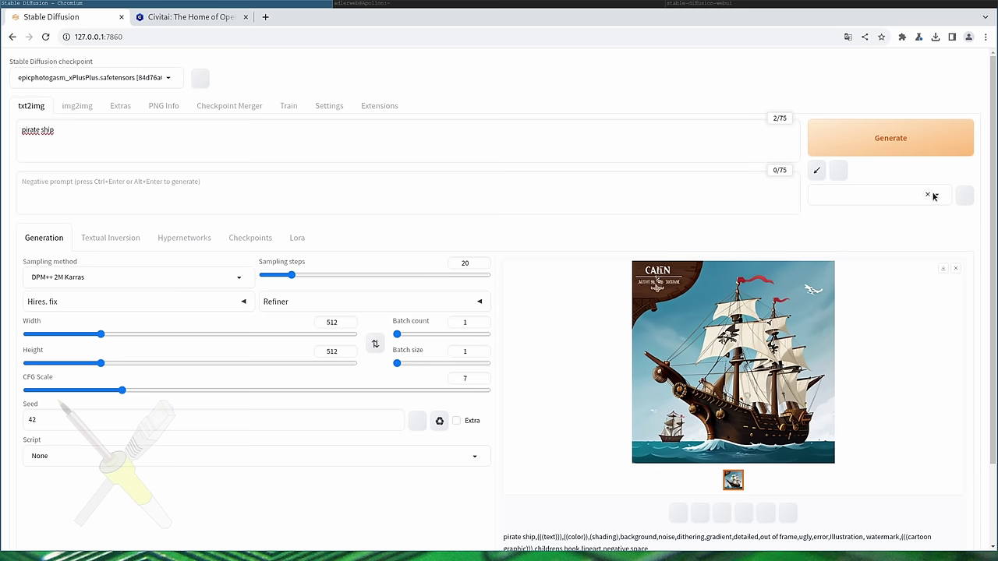
pyautogui.click(936, 196)
pyautogui.click(846, 266)
pyautogui.click(964, 194)
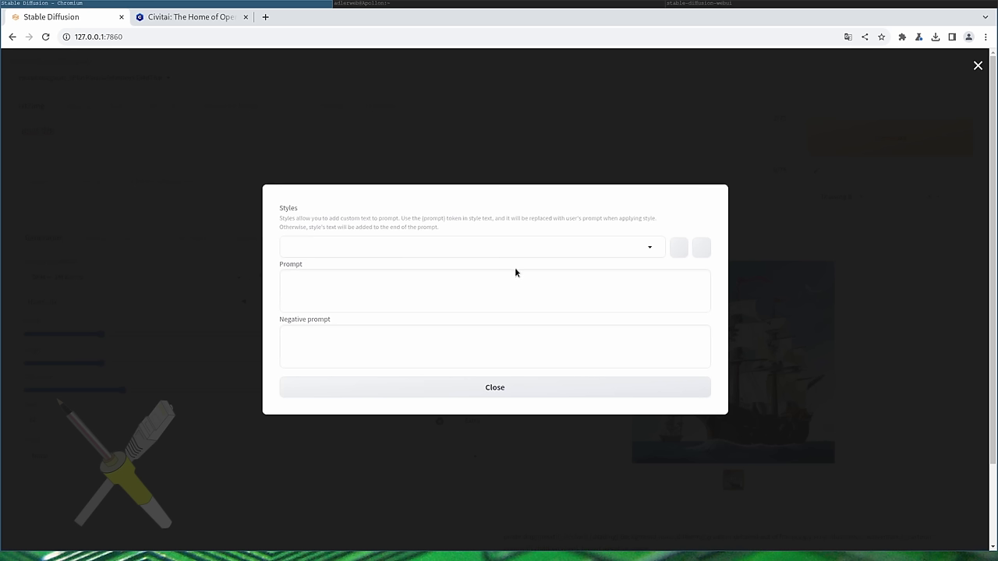
pyautogui.doubleClick(650, 251)
pyautogui.press('Escape')
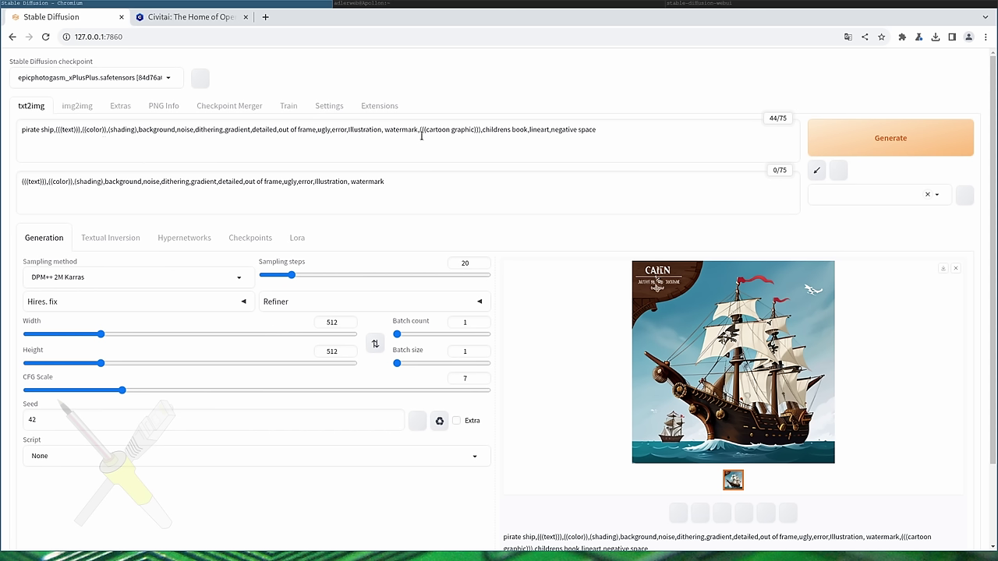
# Examine the "text" term in the negative prompt and the lettering in the generated ship image at full size
pyautogui.moveTo(385, 181); pyautogui.dragTo(22, 181)
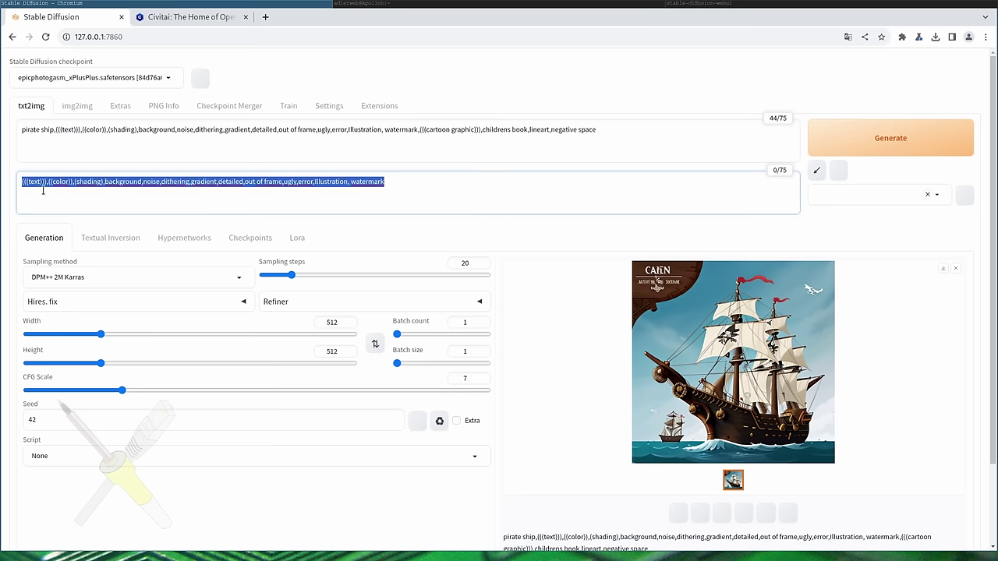
pyautogui.doubleClick(34, 182)
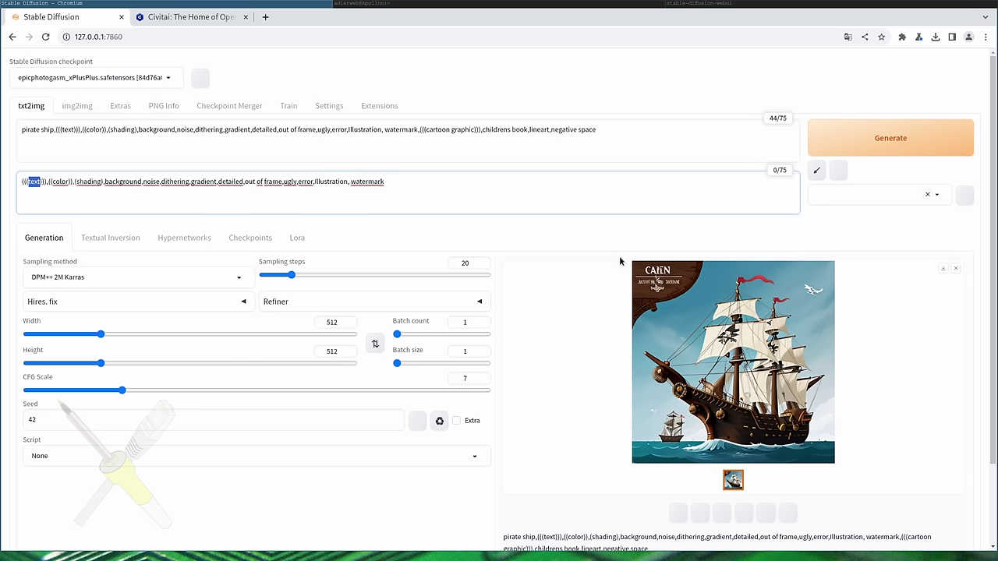
pyautogui.click(657, 282)
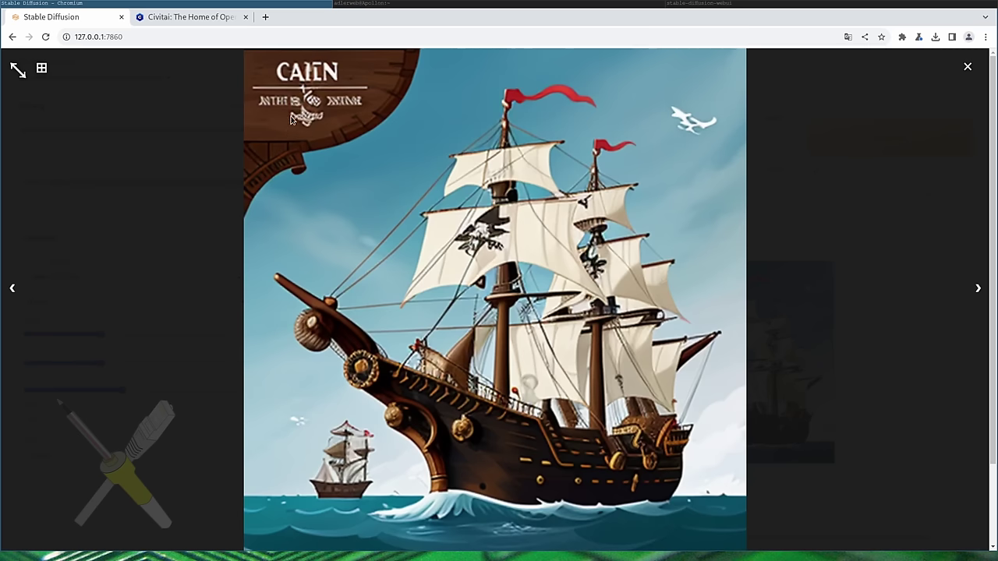
pyautogui.click(304, 104)
# Clear the prompt and the negative prompt
pyautogui.click(434, 149)
pyautogui.hotkey('ctrl', 'a')
pyautogui.press('BackSpace')
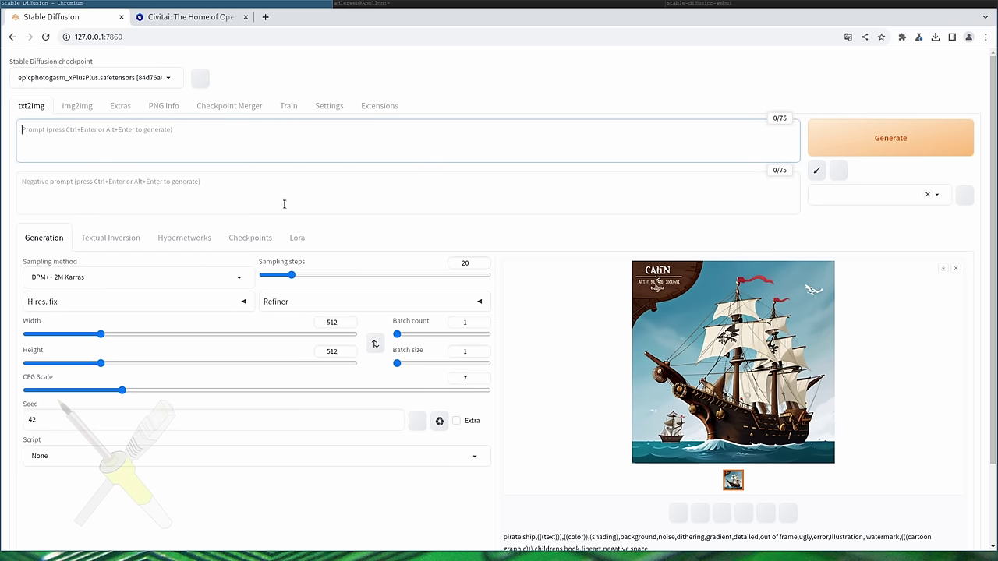
# Check the Lora model section and the directories listed for adding Lora files
pyautogui.click(298, 238)
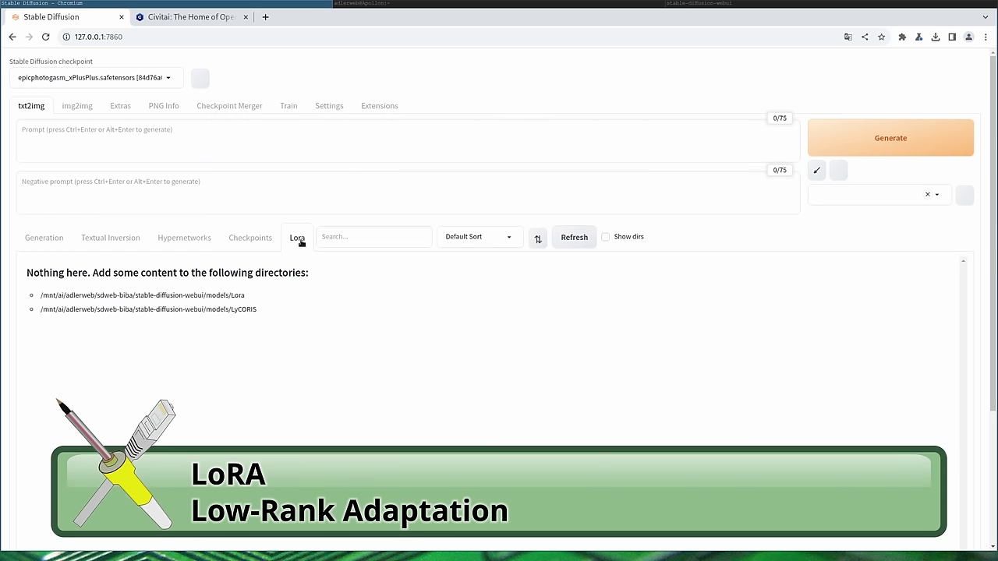
pyautogui.tripleClick(219, 295)
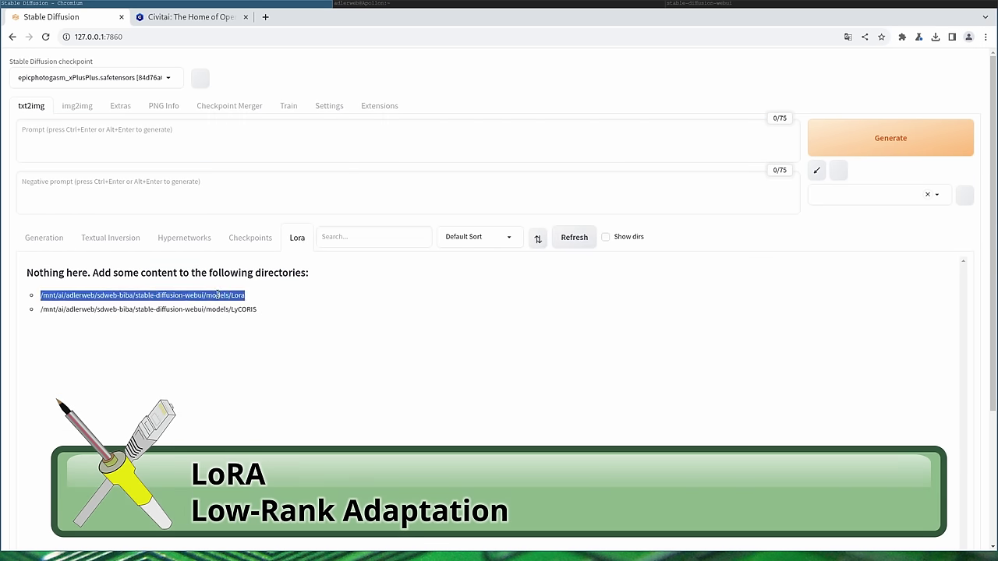
pyautogui.click(286, 303)
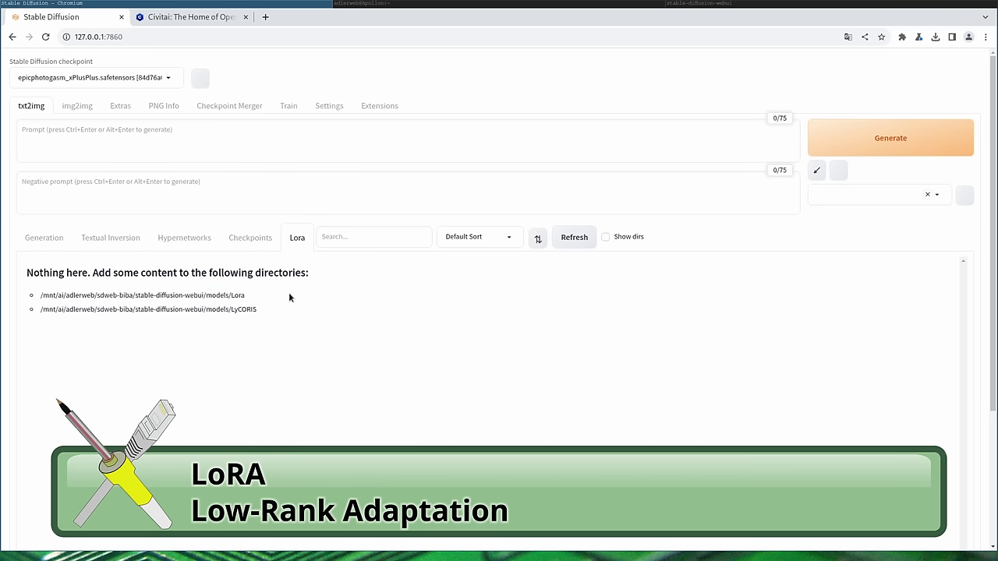
pyautogui.click(462, 238)
pyautogui.click(360, 304)
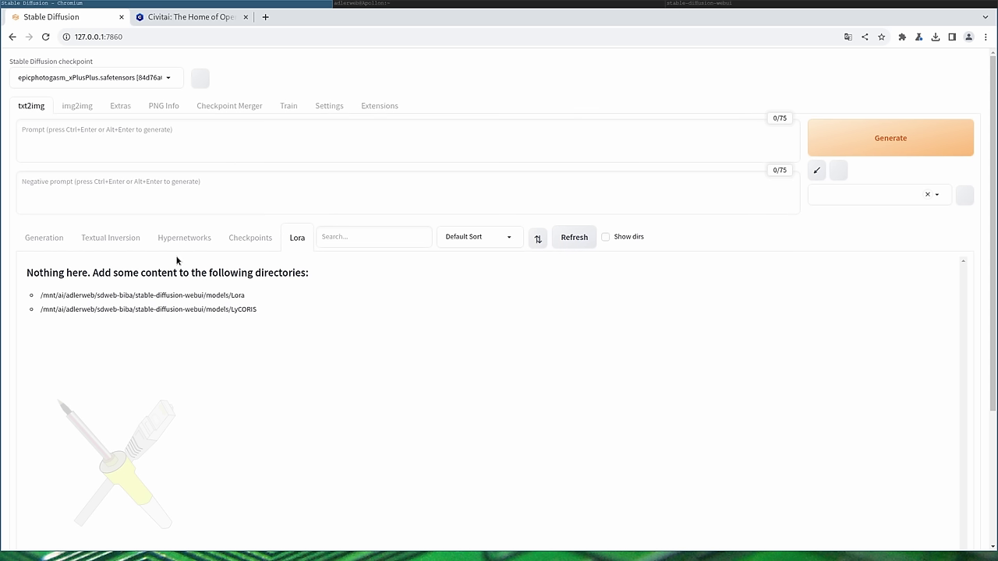
# Switch to the Civitai site and browse the LoRA entries among its featured models
pyautogui.click(204, 19)
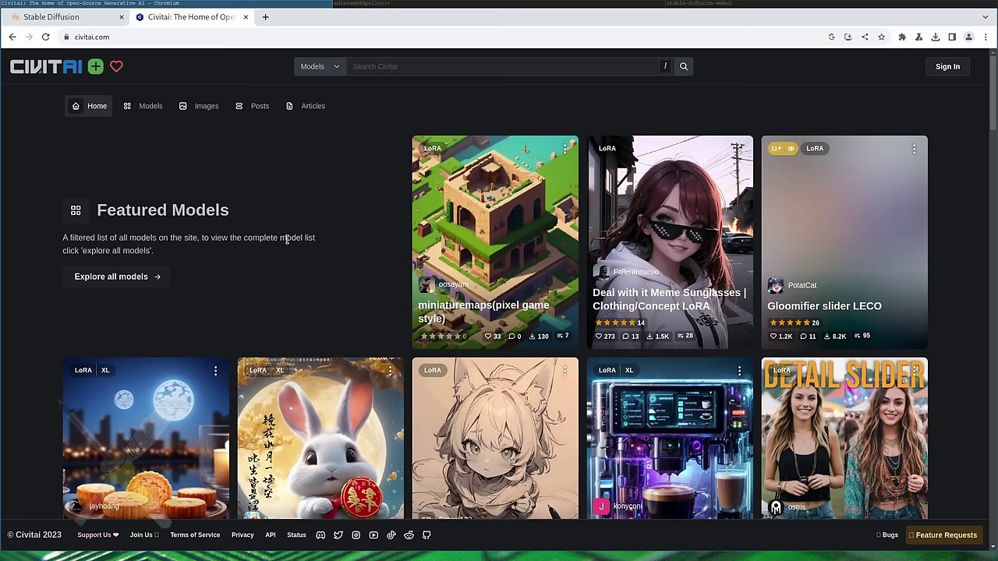
pyautogui.scroll(-1, 89, 270)
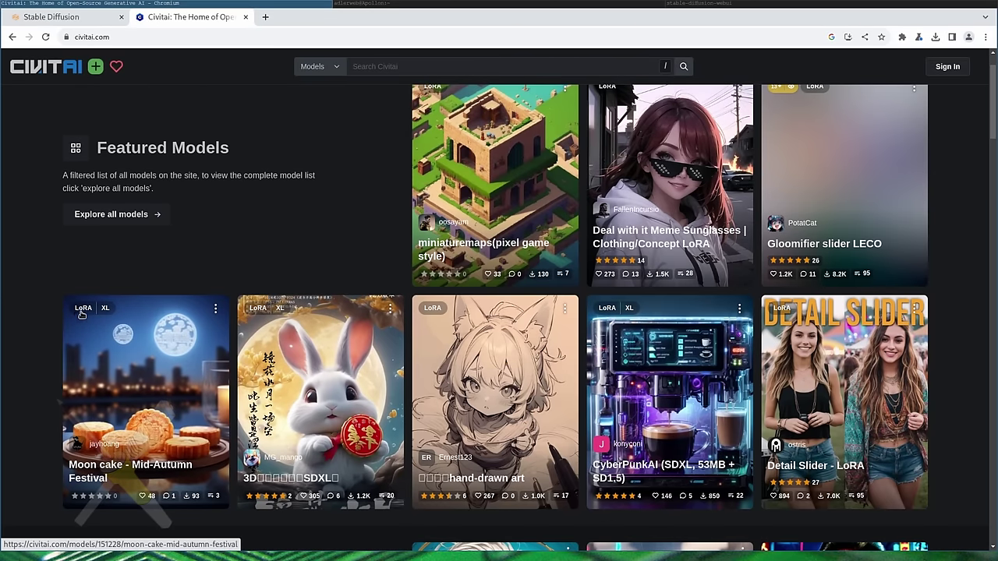
pyautogui.scroll(-2, 289, 335)
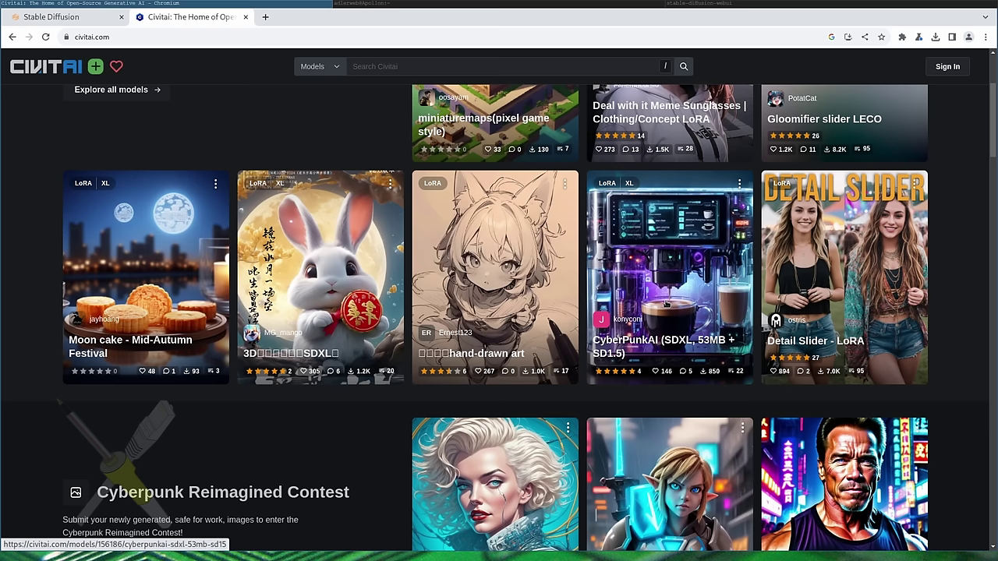
pyautogui.scroll(-2, 659, 306)
pyautogui.scroll(3, 657, 308)
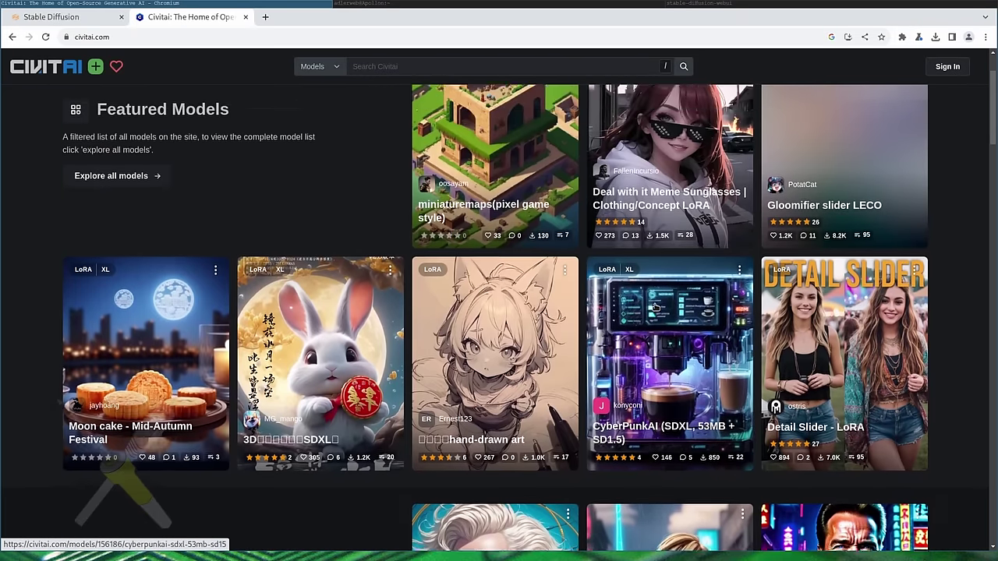
pyautogui.scroll(-3, 333, 196)
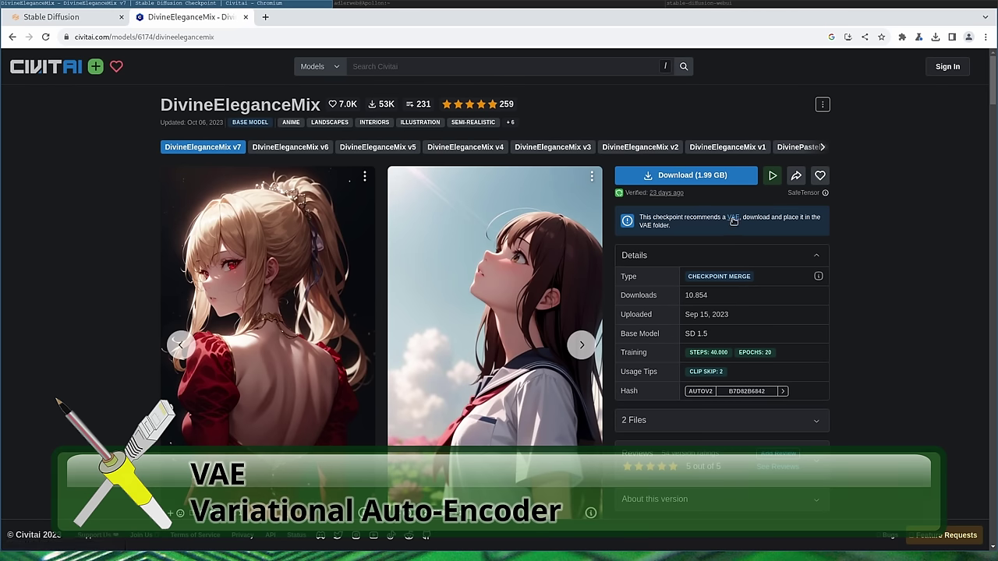
# Download the VAE recommended for DivineEleganceMix v7 and return to the Stable Diffusion generation settings
pyautogui.click(733, 221)
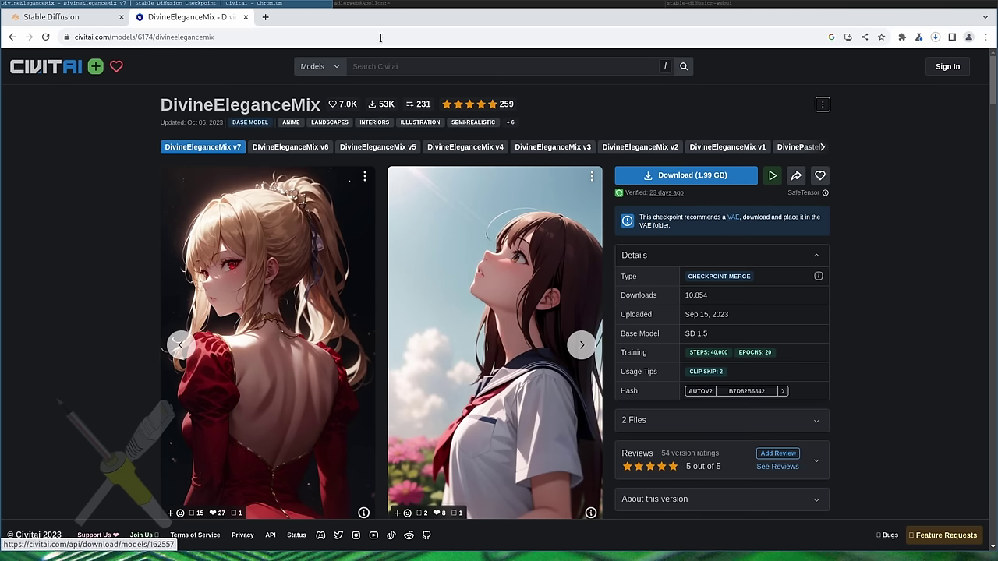
pyautogui.click(78, 19)
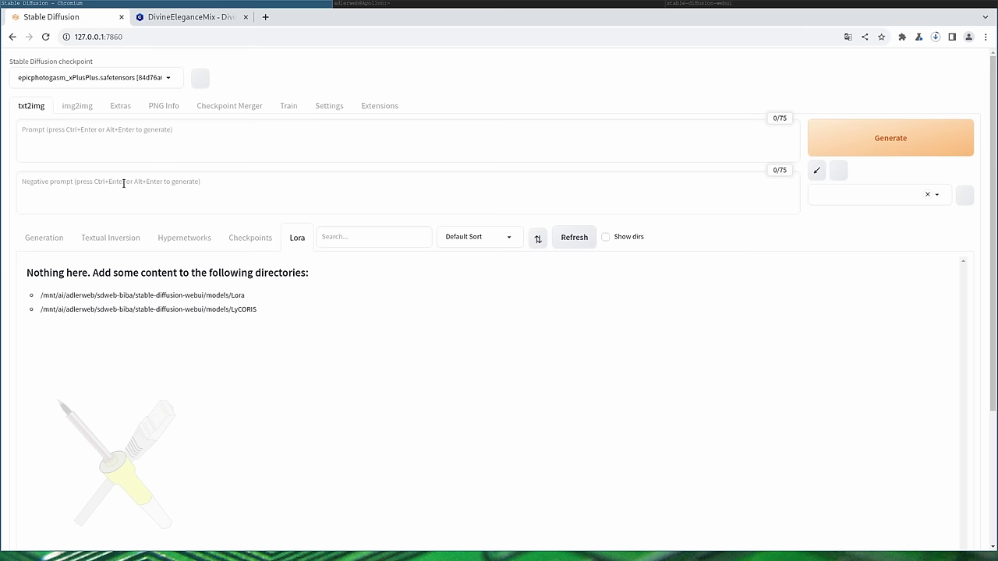
pyautogui.click(64, 239)
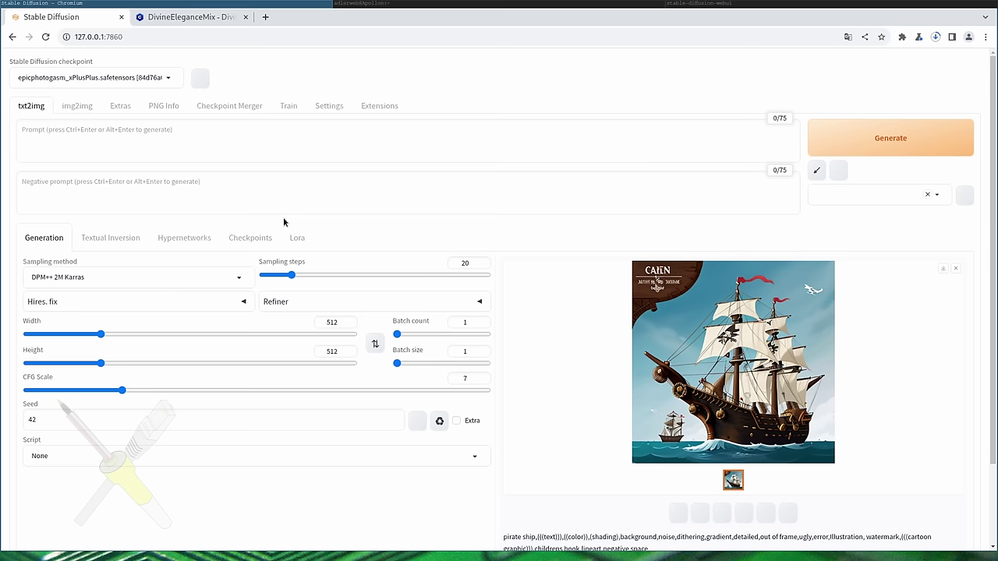
# Revisit the DivineEleganceMix page, switch to the file manager, and open the models folder inside stable-diffusion-webui
pyautogui.click(203, 19)
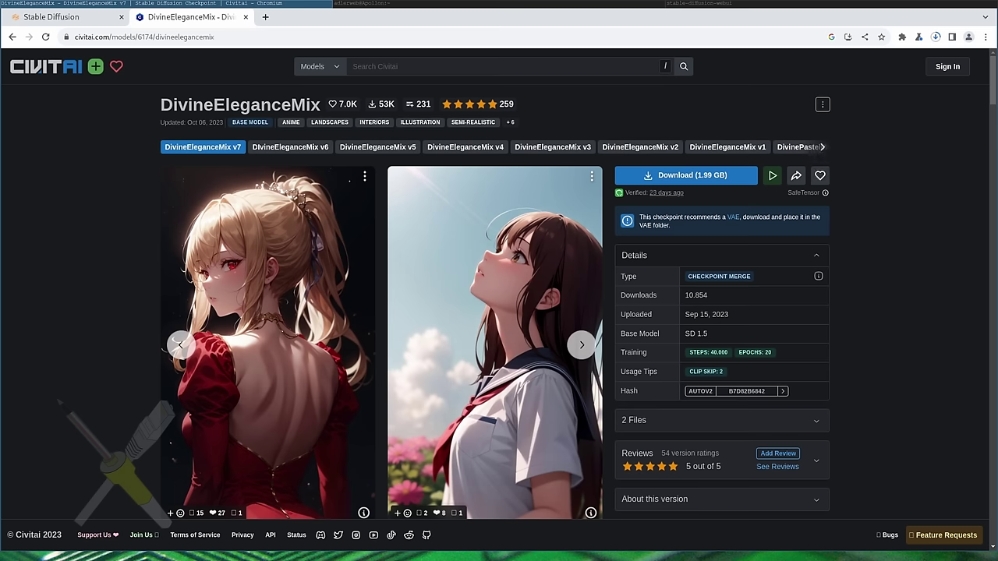
pyautogui.hotkey('alt', 'Tab')
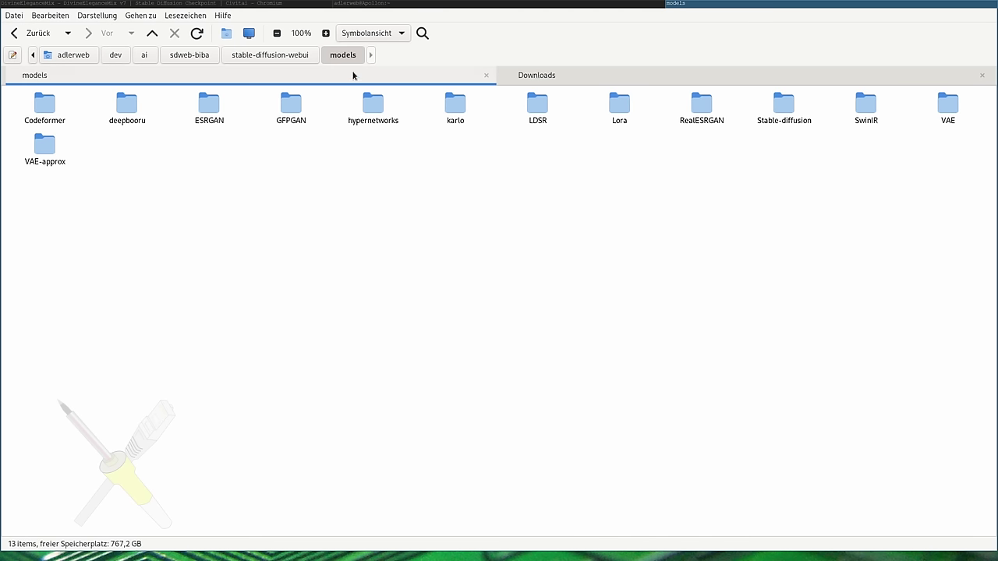
pyautogui.click(274, 58)
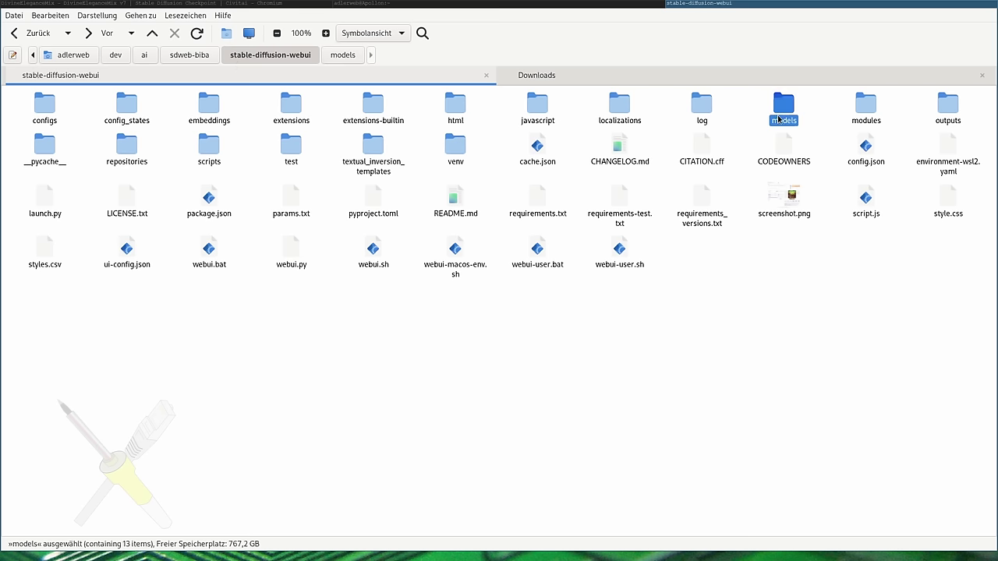
pyautogui.doubleClick(782, 109)
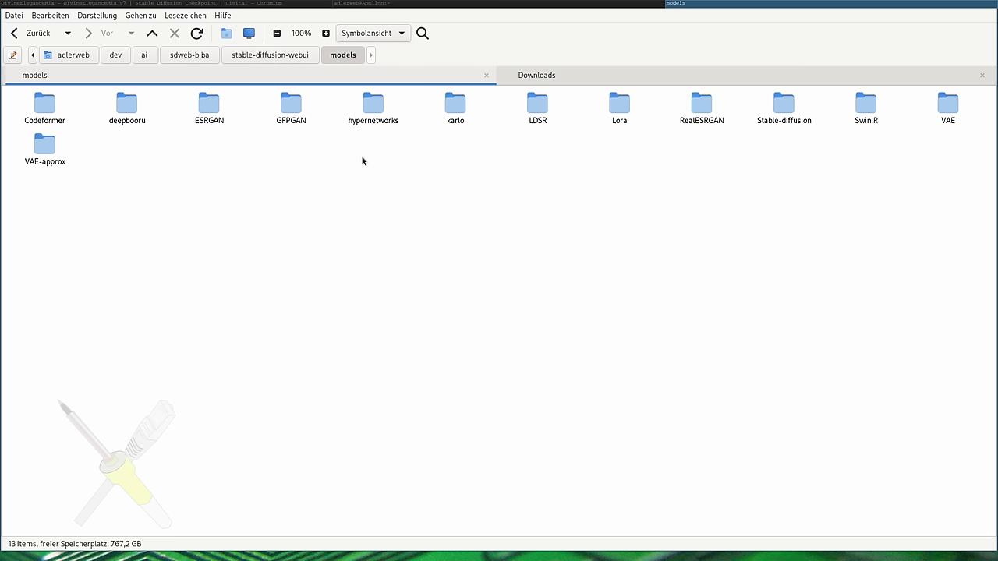
# Point out the Stable-diffusion and Lora folders, look inside the VAE folder, and return to the models folder
pyautogui.click(790, 123)
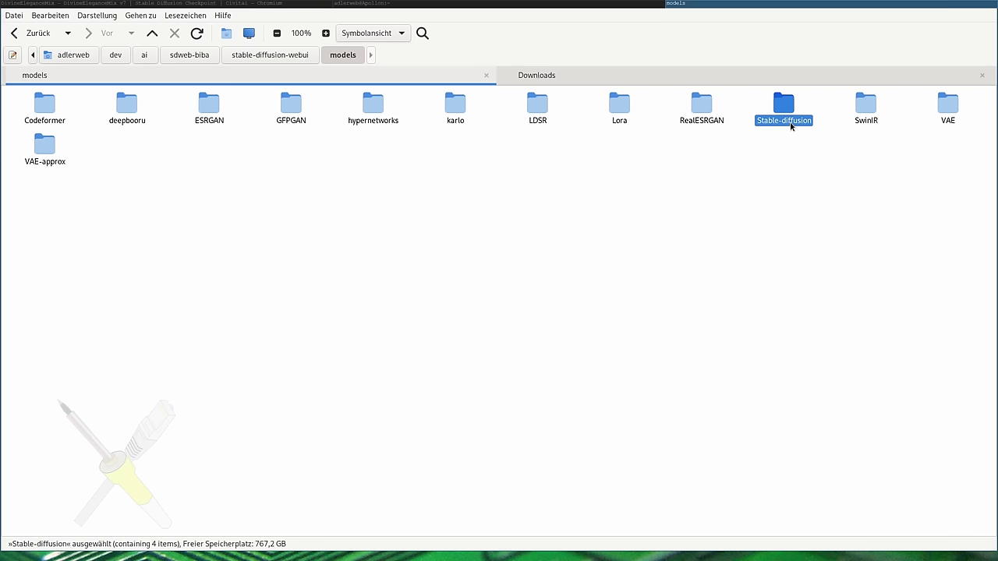
pyautogui.click(625, 107)
pyautogui.doubleClick(942, 109)
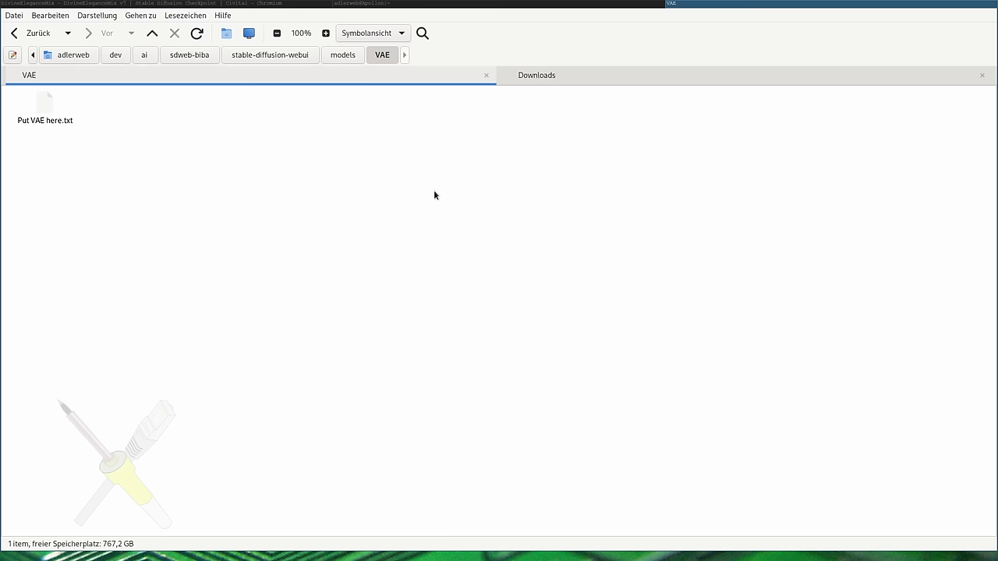
pyautogui.click(343, 55)
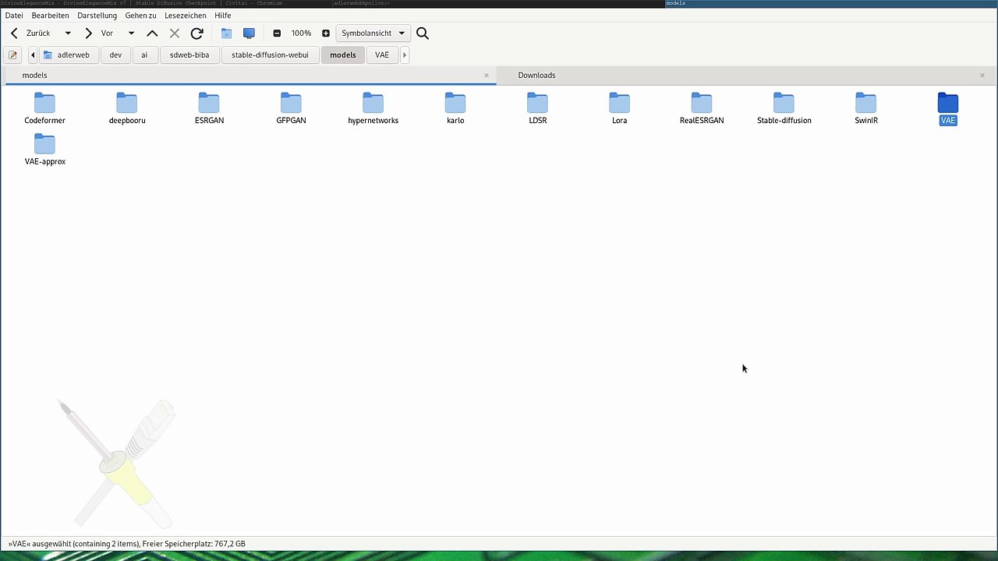
# Switch to the Stable Diffusion web UI, check the txt2img Lora section, and return to the generation settings
pyautogui.click(47, 3)
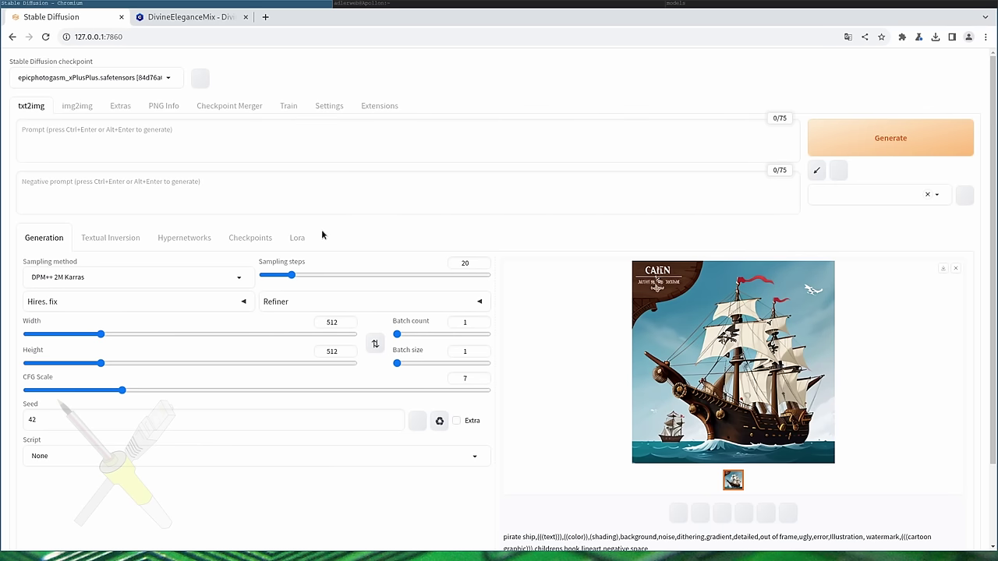
pyautogui.click(296, 241)
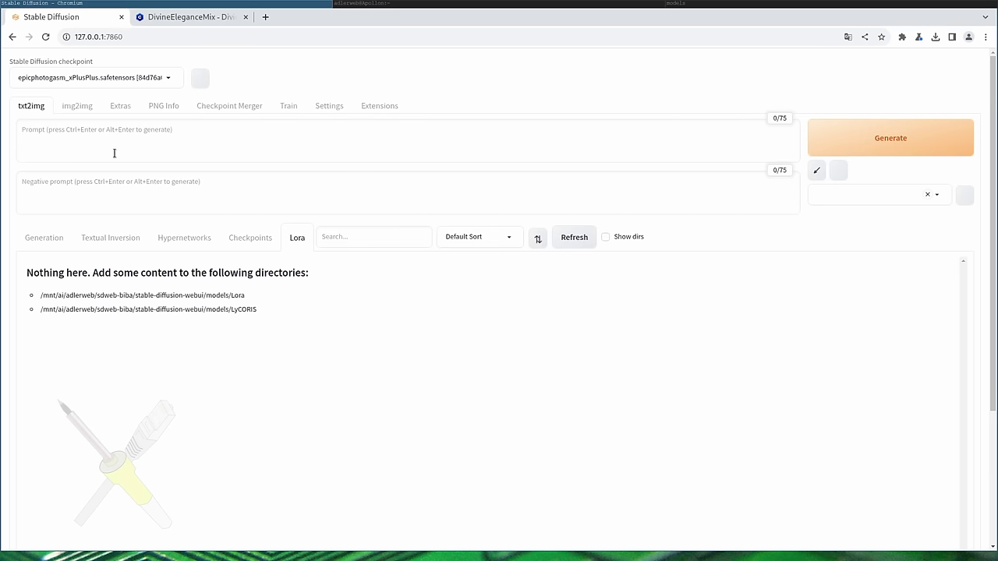
pyautogui.click(55, 243)
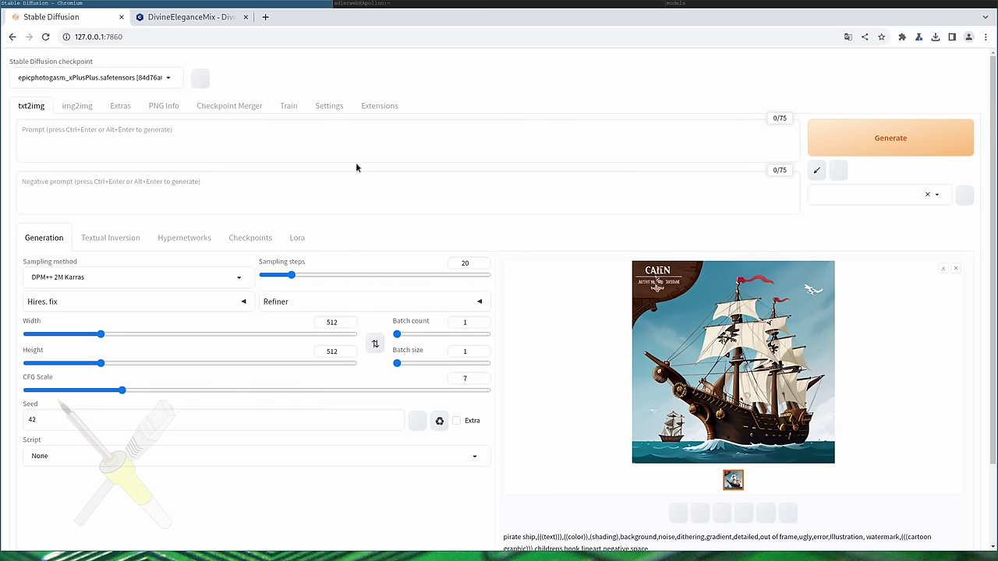
# Try kl-f8-anime2.vae.pt as the SD VAE in the VAE settings and restore the Automatic option
pyautogui.click(326, 109)
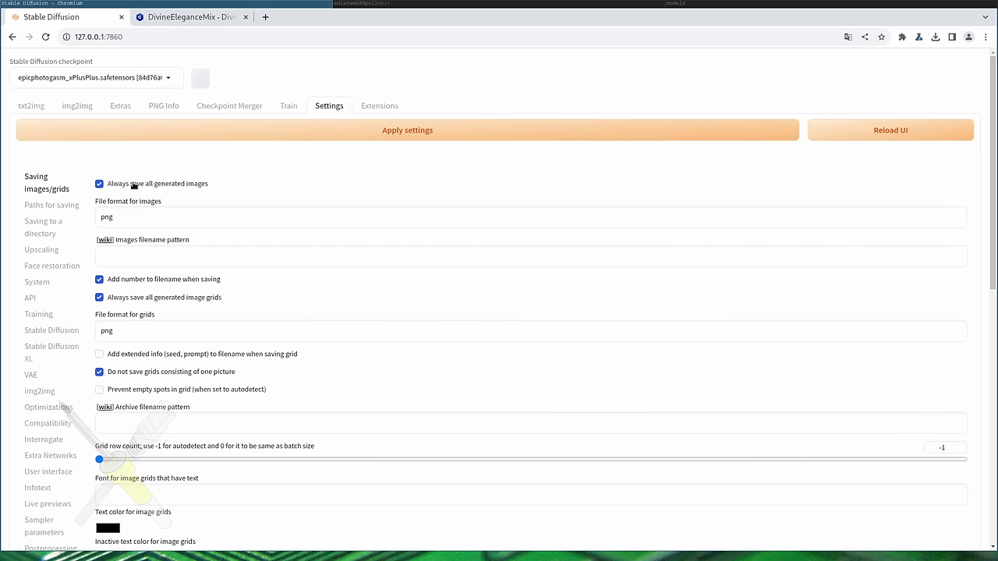
pyautogui.click(47, 330)
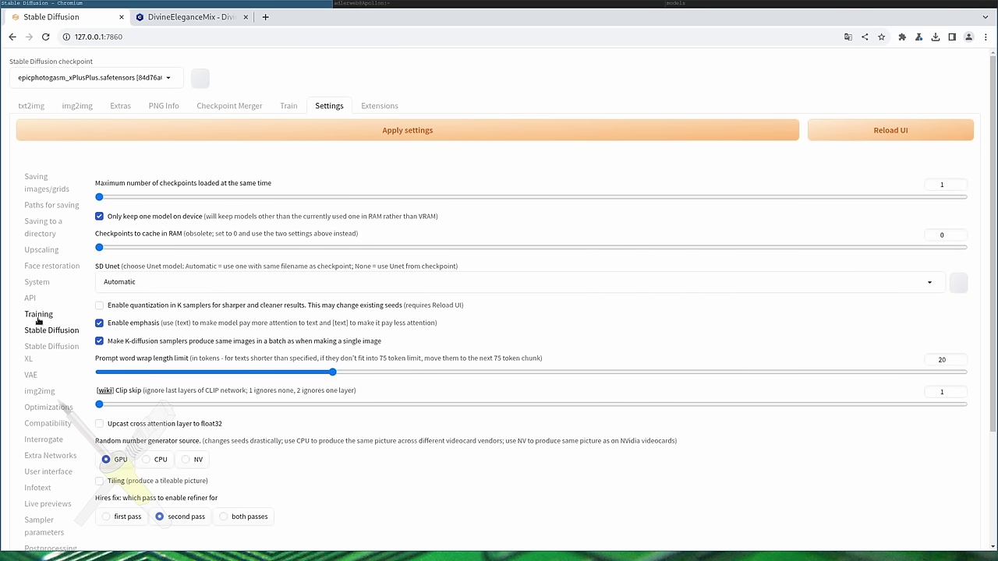
pyautogui.click(31, 375)
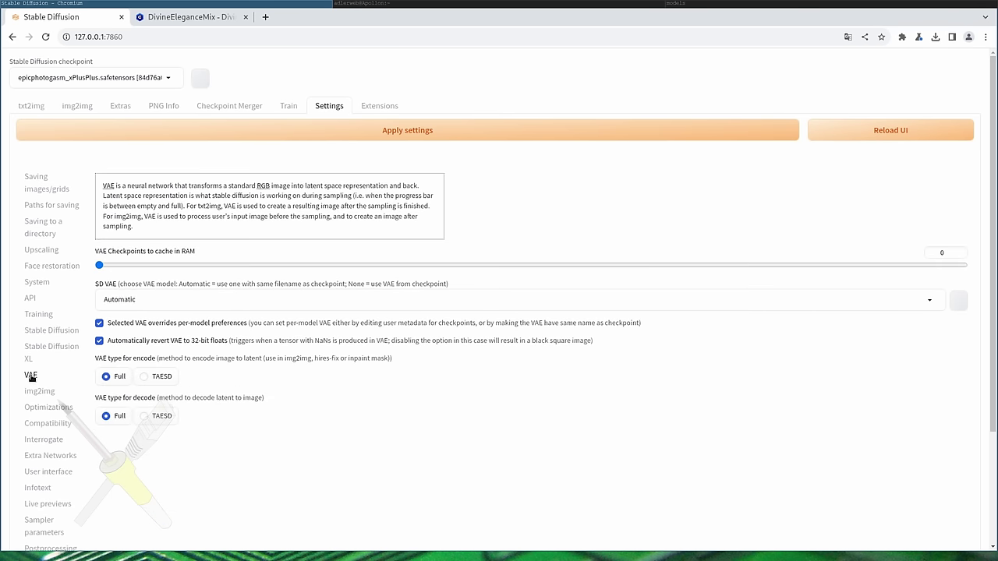
pyautogui.click(158, 300)
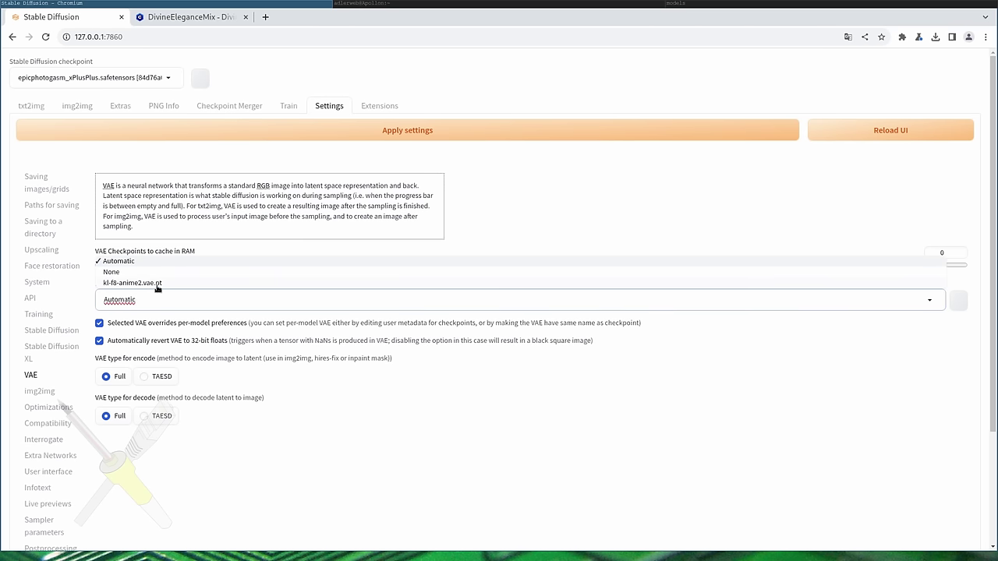
pyautogui.click(157, 284)
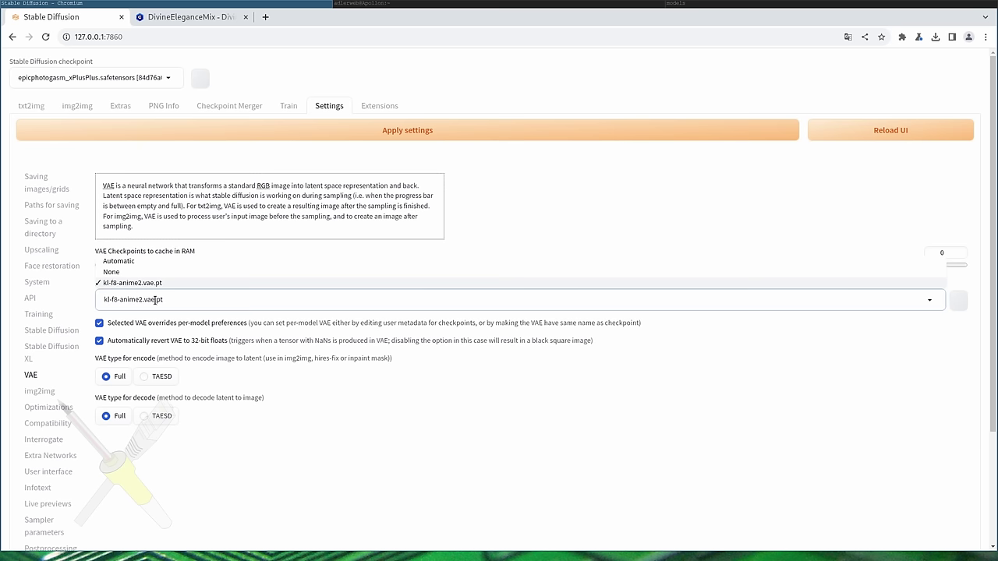
pyautogui.click(143, 262)
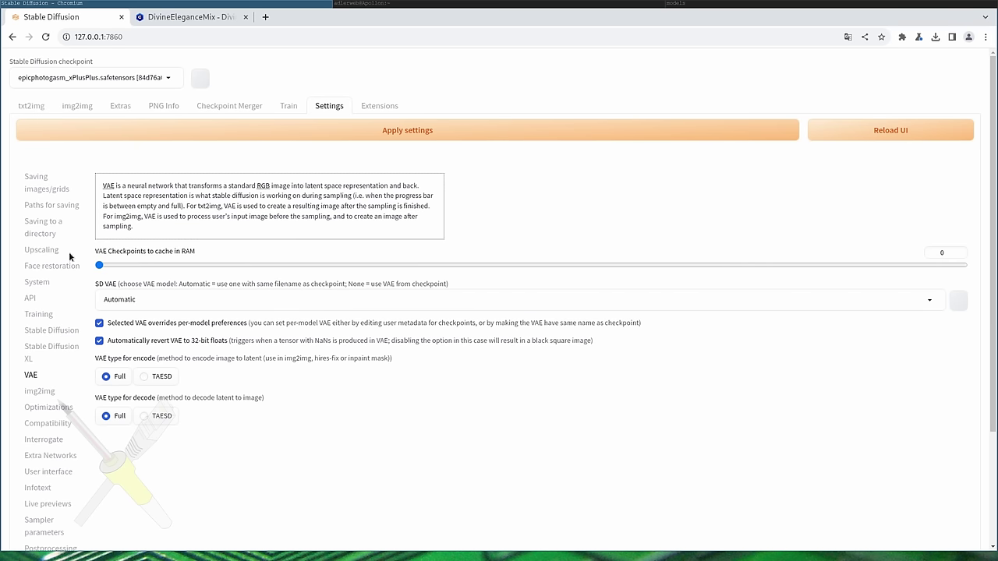
# Check the installed extensions and load the list of available extensions from the default index URL
pyautogui.click(378, 107)
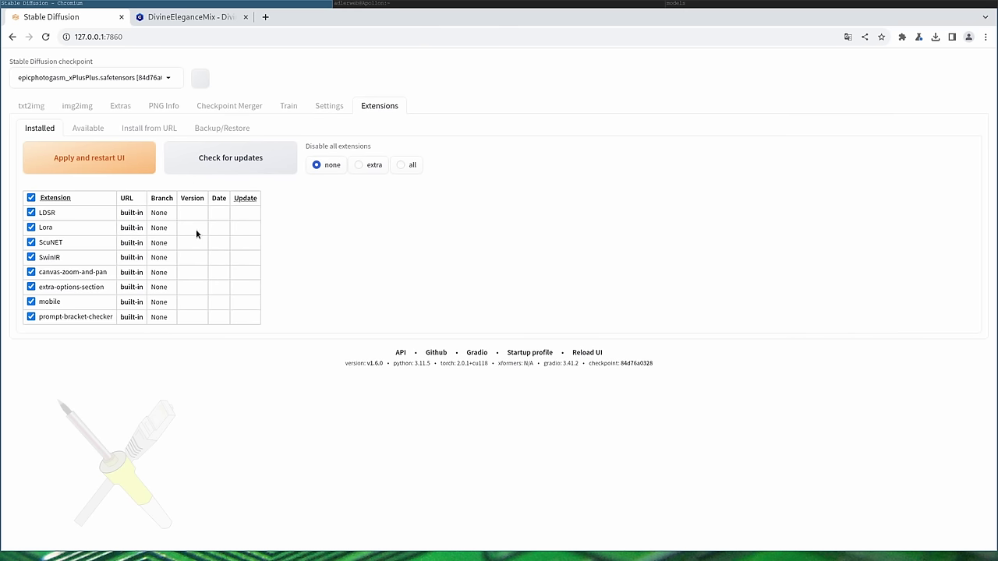
pyautogui.click(84, 128)
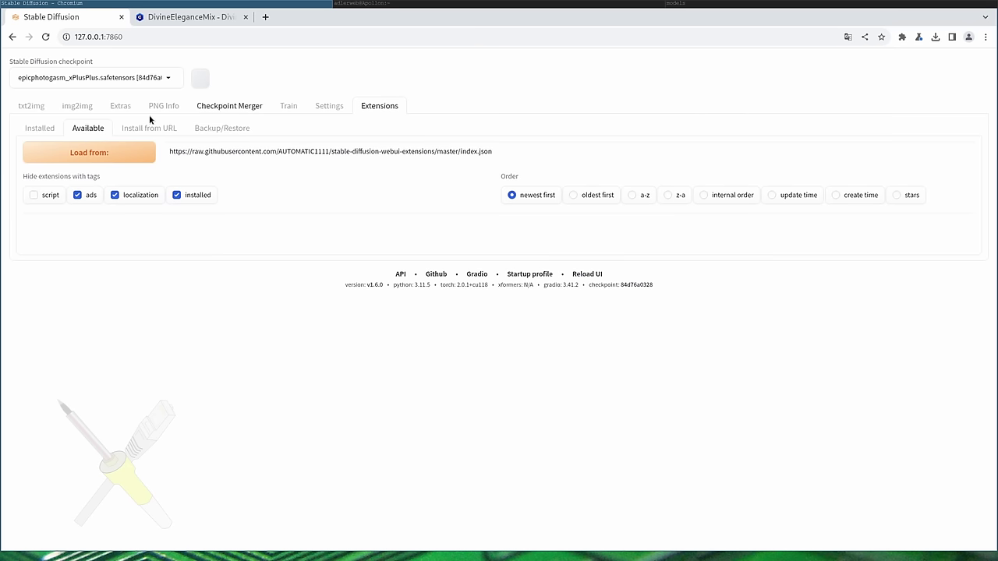
pyautogui.click(147, 158)
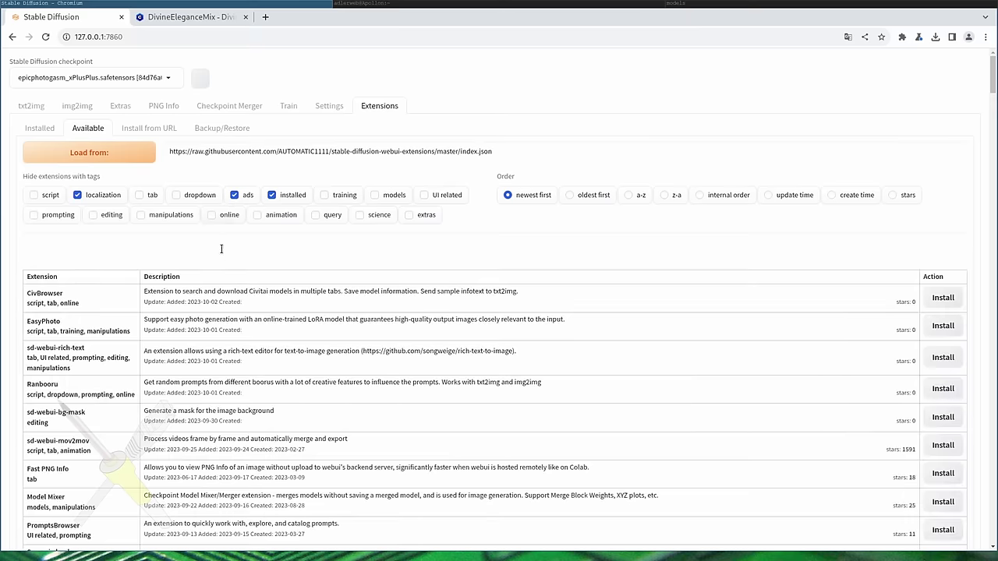
# Add sd_vae to the Quicksettings list in the user interface settings
pyautogui.click(329, 106)
pyautogui.scroll(-2, 40, 258)
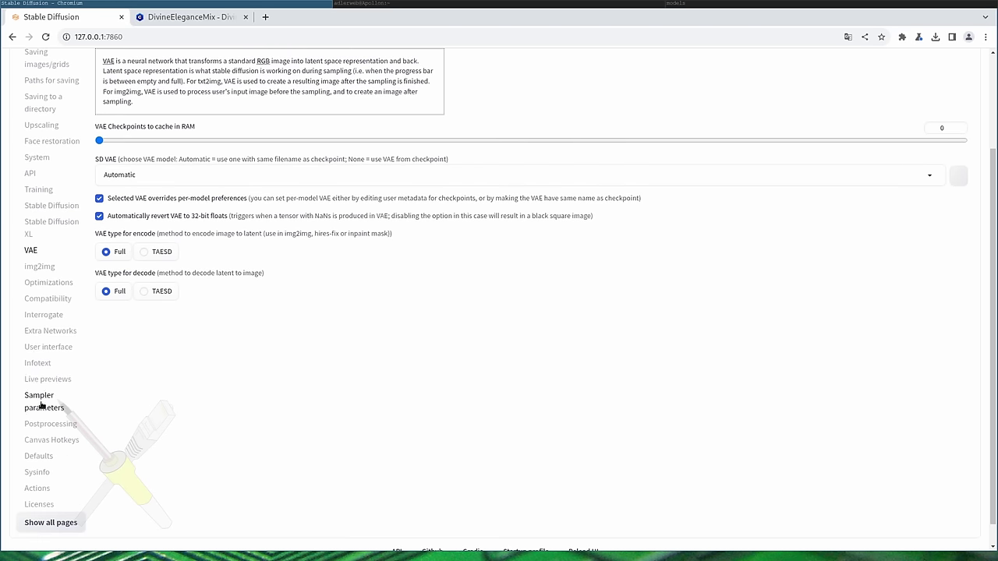
pyautogui.click(48, 347)
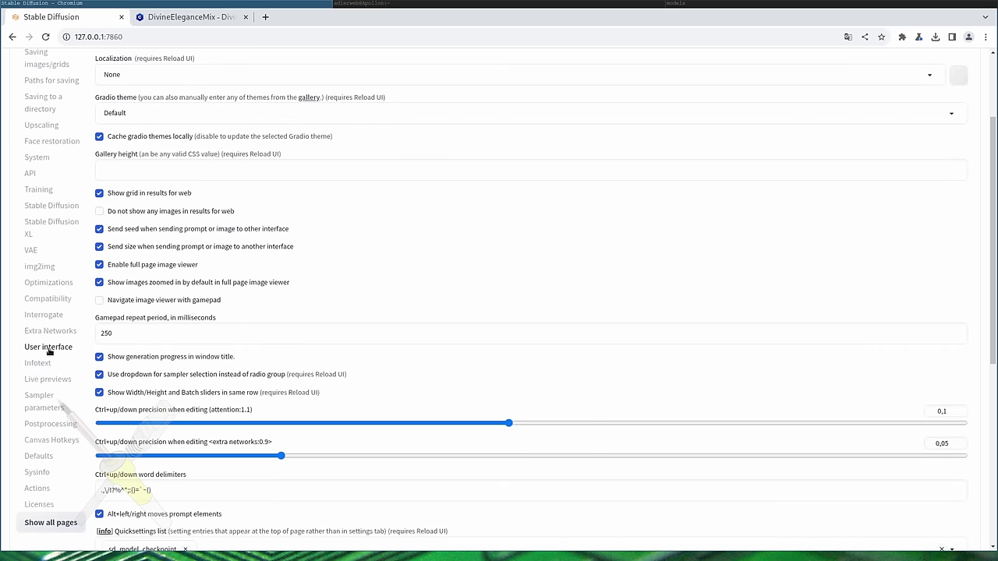
pyautogui.scroll(-5, 251, 341)
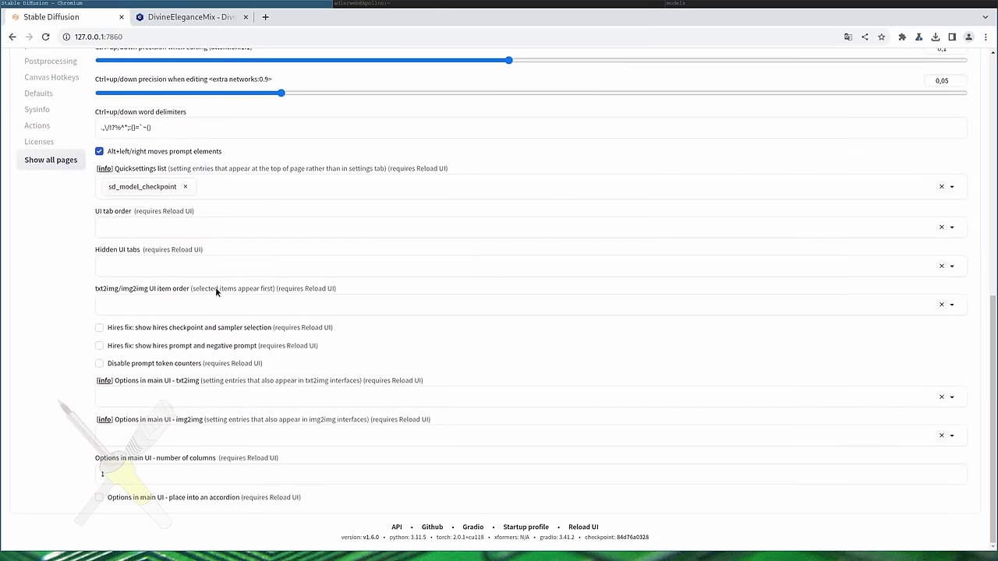
pyautogui.click(254, 187)
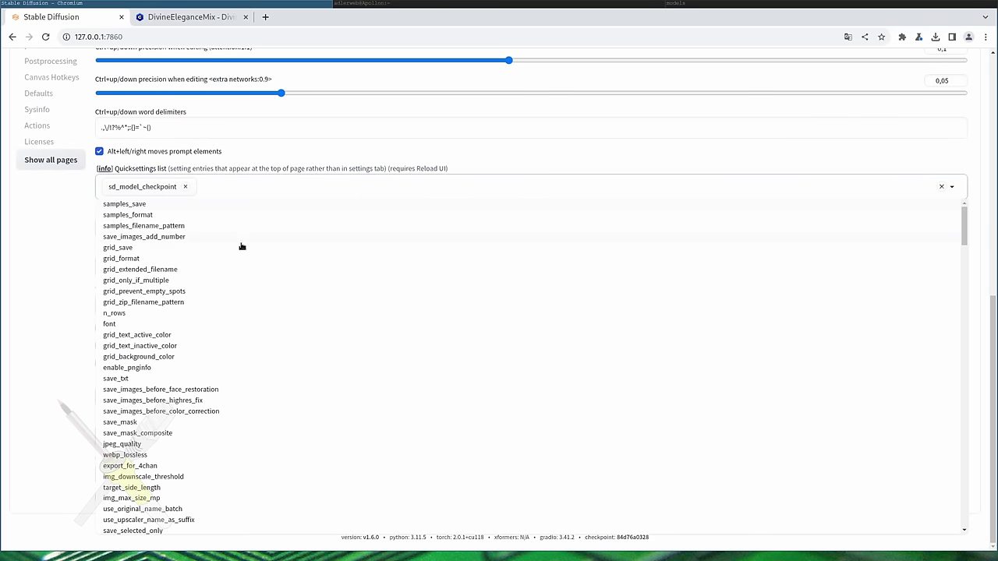
pyautogui.scroll(-15, 179, 304)
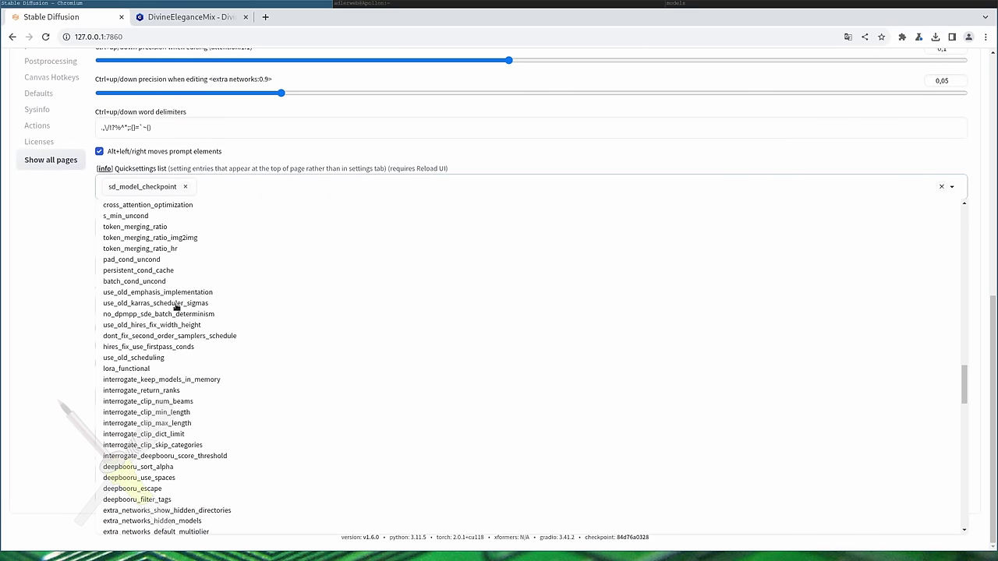
pyautogui.scroll(-8, 176, 307)
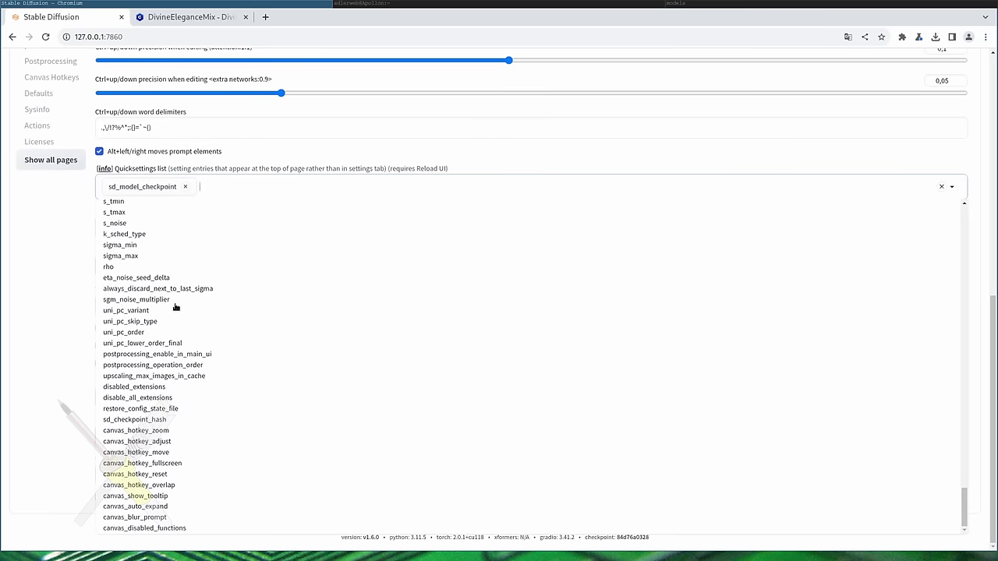
pyautogui.write('vae')
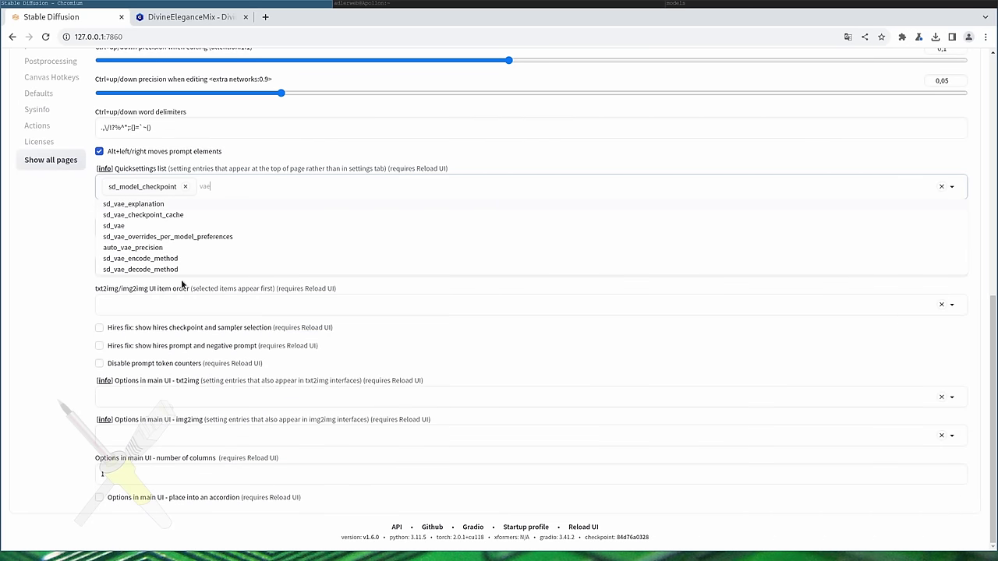
pyautogui.click(145, 226)
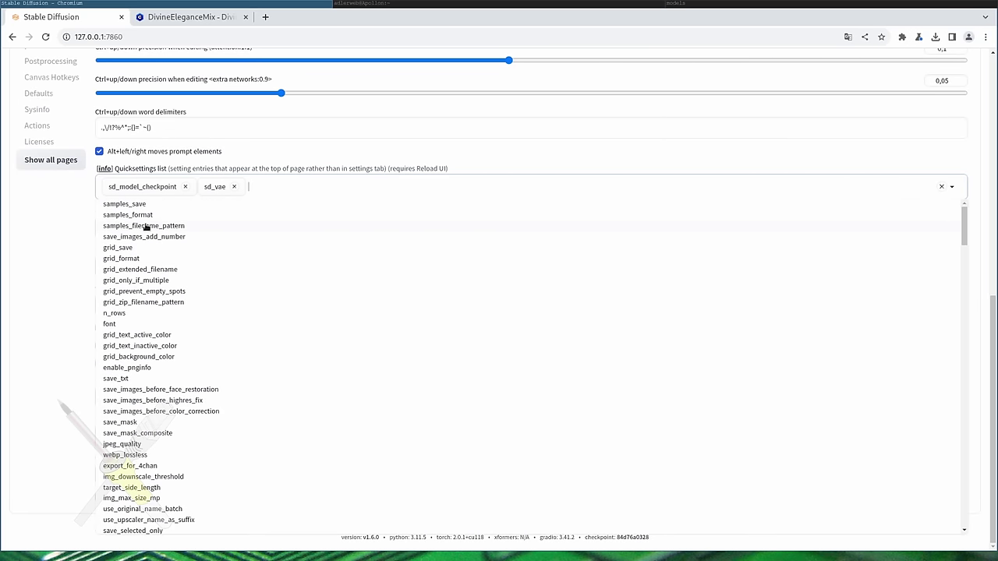
# Apply the changed settings and reload the web UI
pyautogui.scroll(6, 377, 178)
pyautogui.click(548, 129)
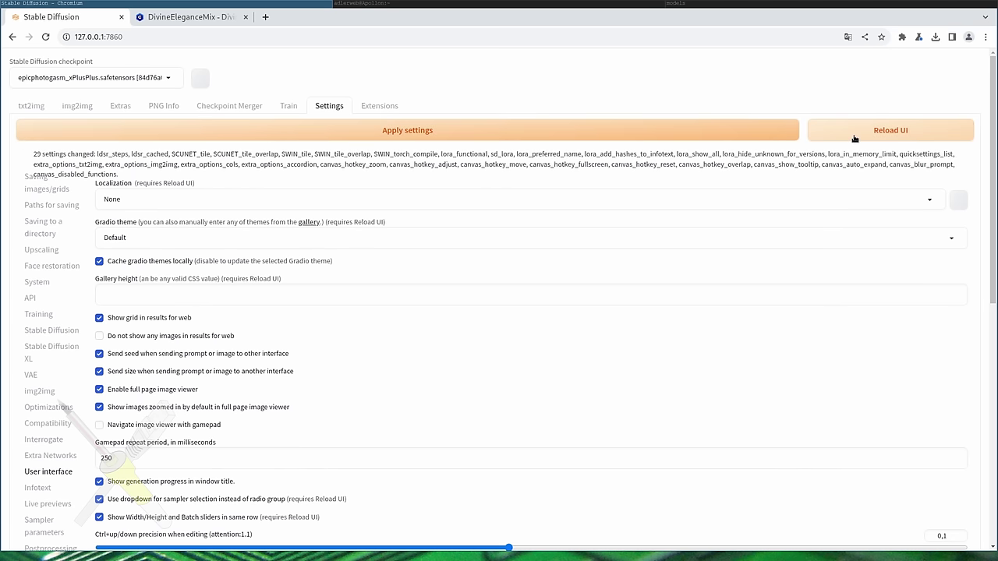
pyautogui.click(855, 138)
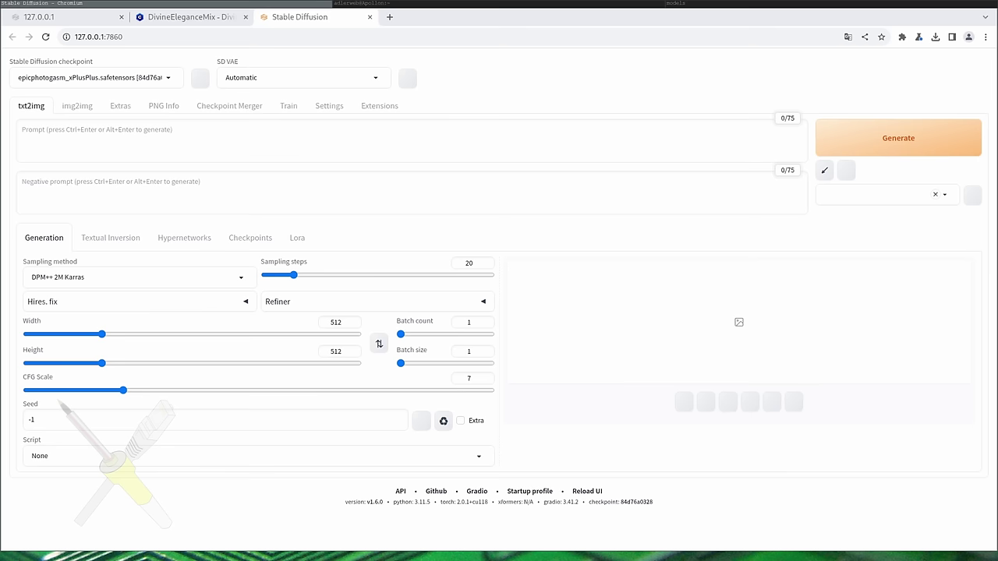
# Examine the VAE choices offered by the SD VAE quick setting above the generation page
pyautogui.click(364, 75)
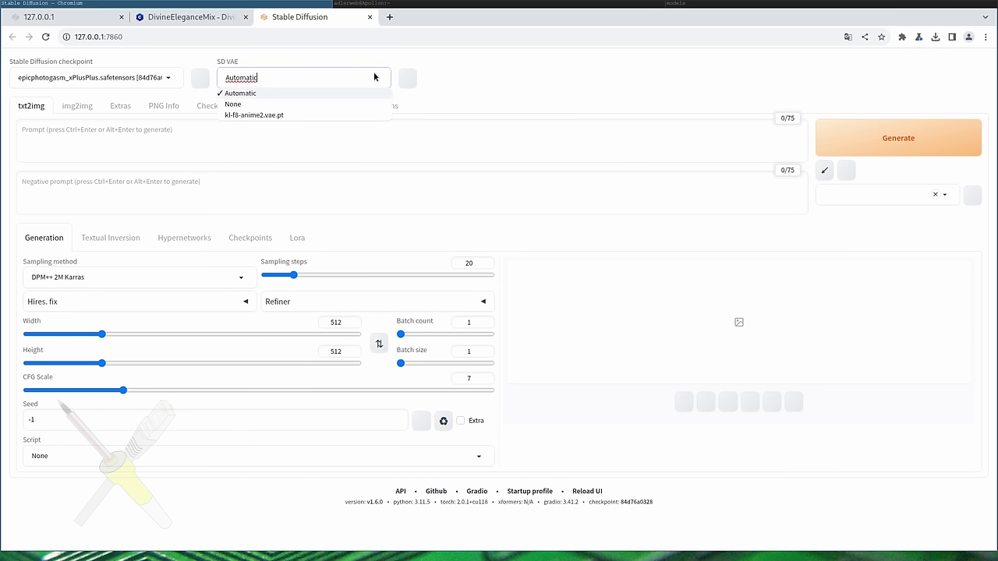
pyautogui.click(373, 77)
pyautogui.click(370, 76)
pyautogui.click(419, 70)
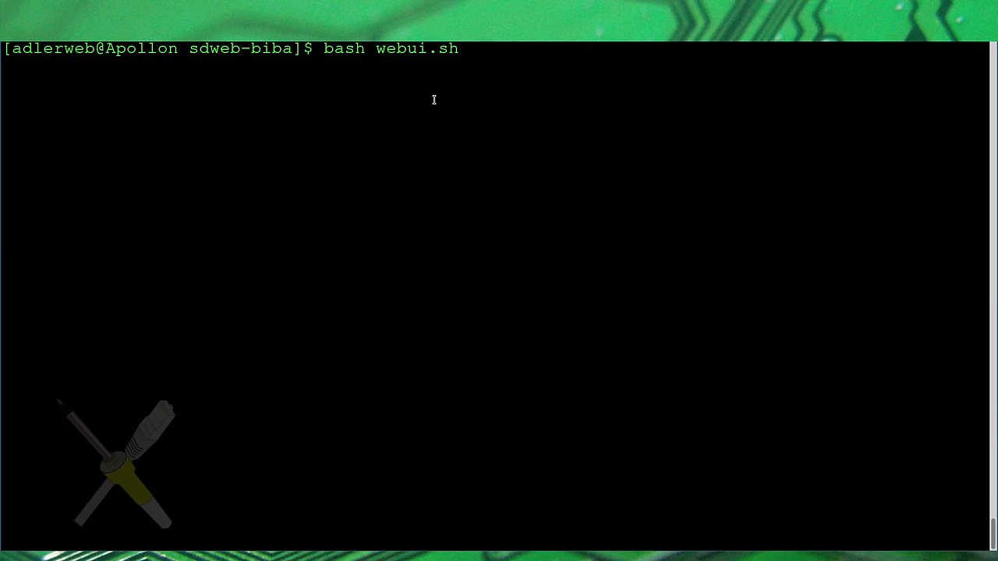
# Switch to the terminal, run bash webui.sh --help, and look through the listed launch options
pyautogui.write('--help')
pyautogui.press('Return')
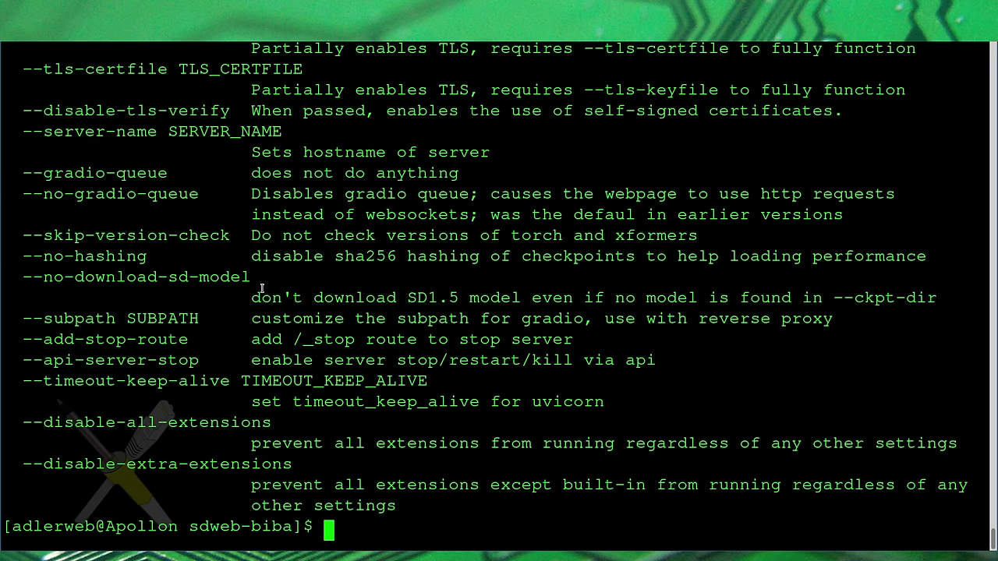
pyautogui.scroll(11, 262, 289)
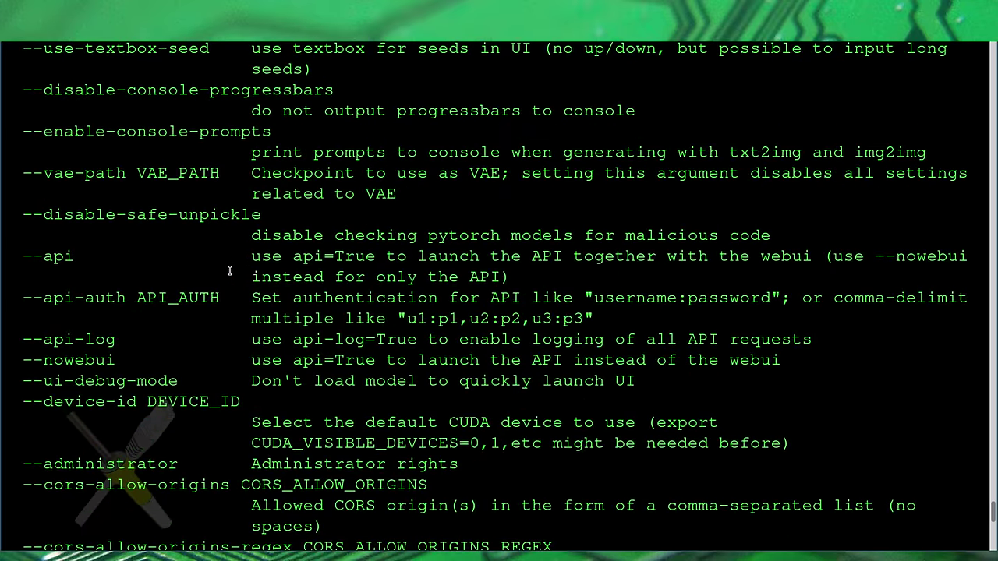
pyautogui.scroll(10, 171, 271)
pyautogui.scroll(-20, 173, 271)
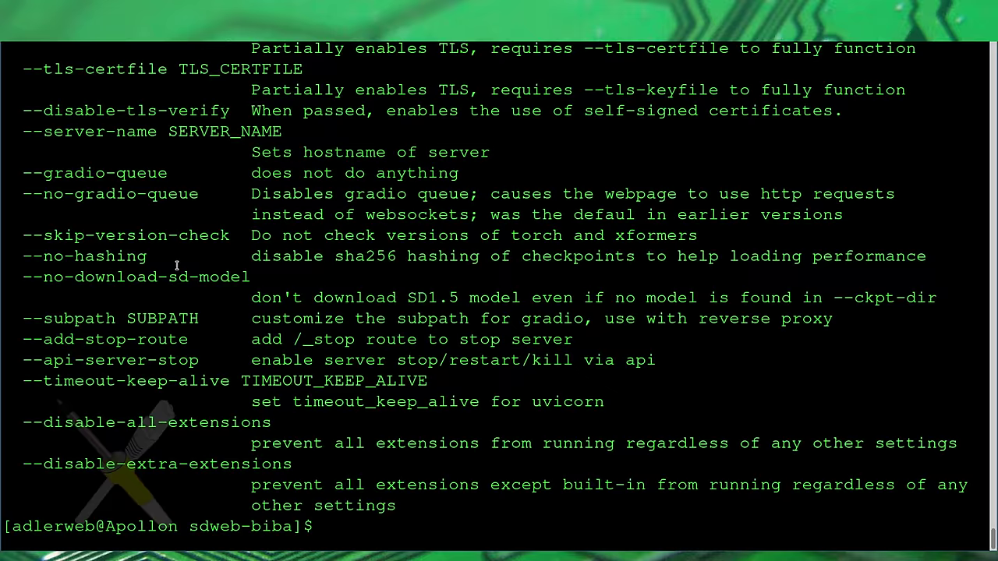
# Filter the webui.sh help output with grep vram, highlight --medvram and --lowvram, and look back through the full options
pyautogui.press('Up')
pyautogui.write('| grep vram')
pyautogui.press('Return')
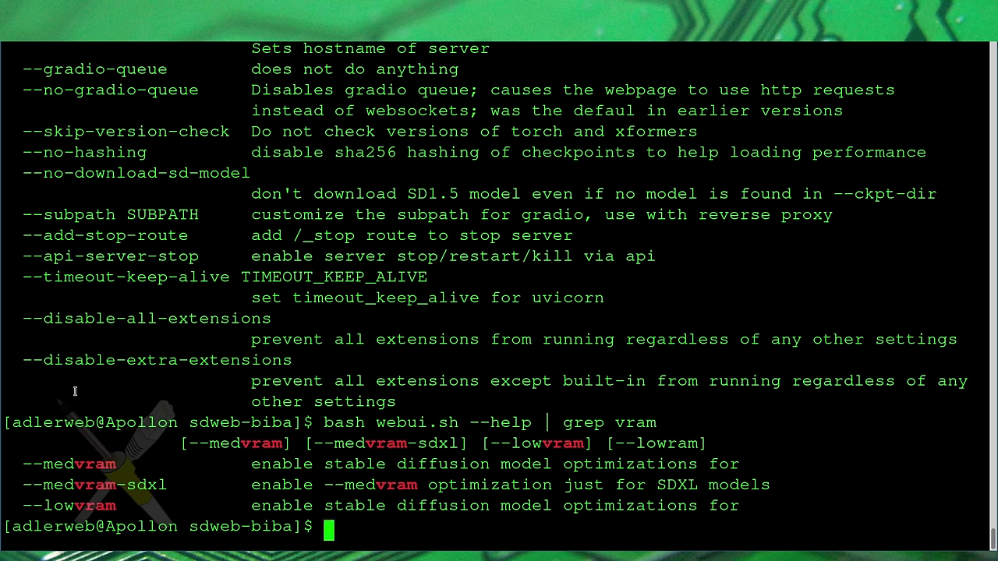
pyautogui.doubleClick(78, 464)
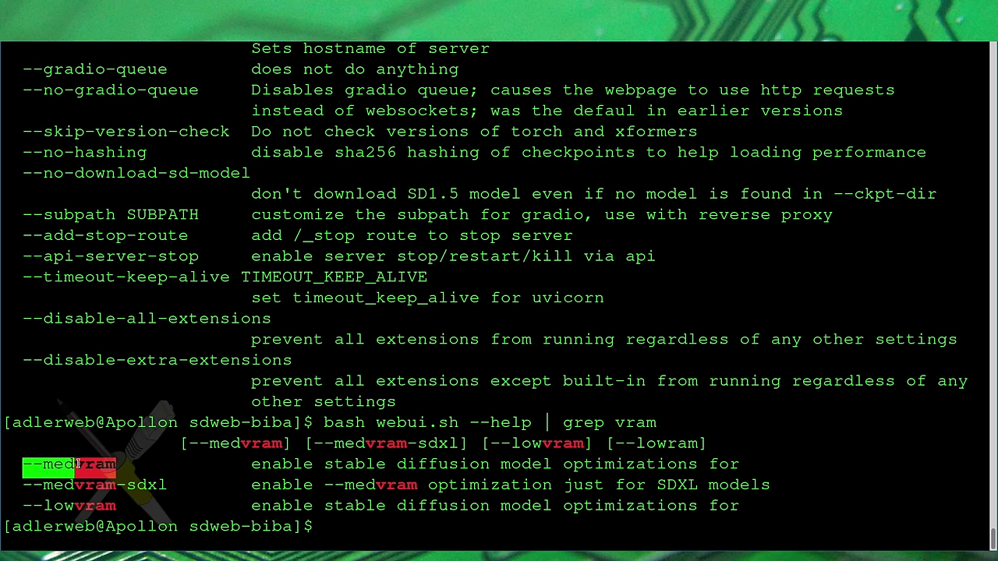
pyautogui.doubleClick(60, 506)
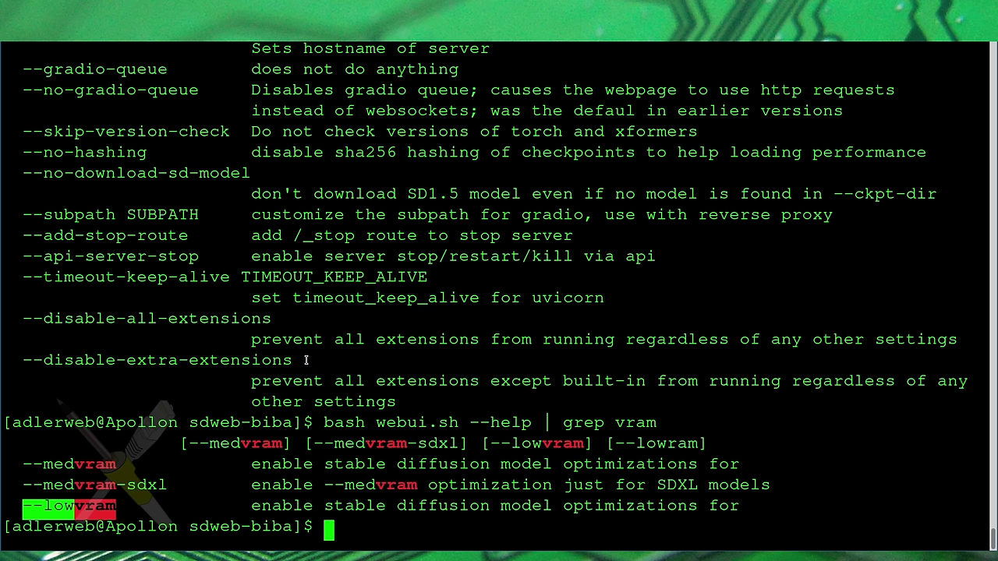
pyautogui.click(334, 357)
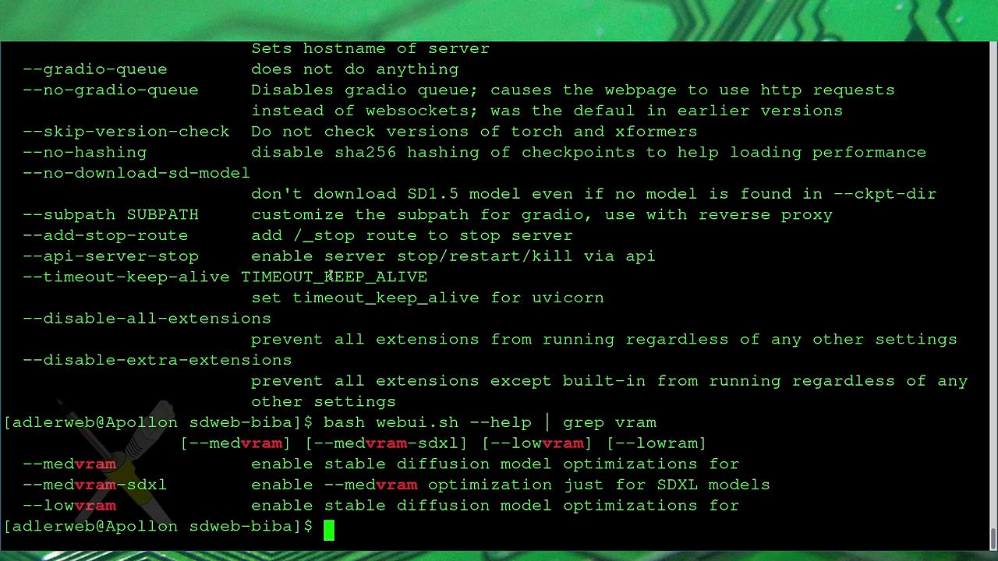
pyautogui.scroll(12, 331, 276)
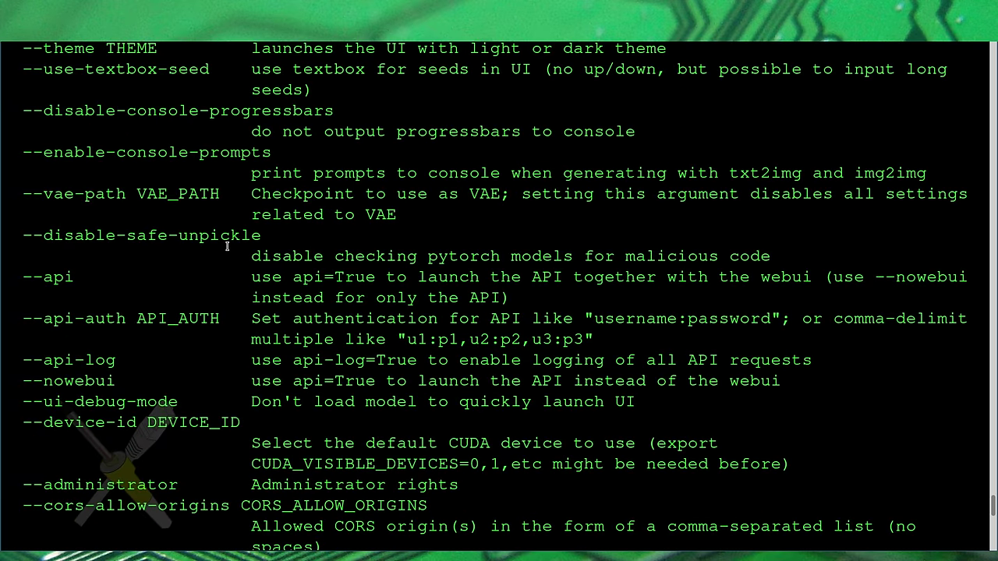
# Find the --xformers launch option in the full webui.sh help output and highlight it
pyautogui.scroll(1, 154, 242)
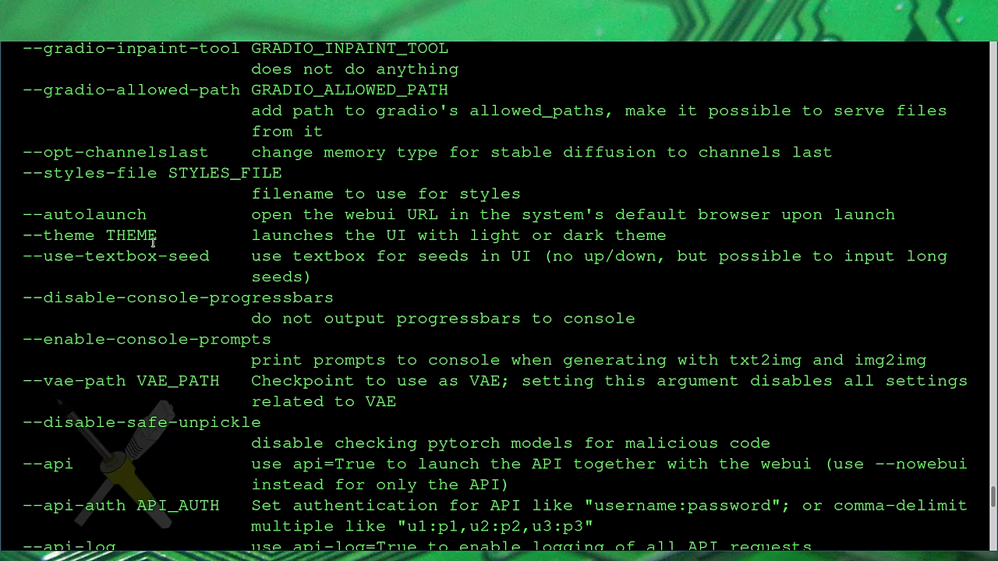
pyautogui.scroll(10, 154, 243)
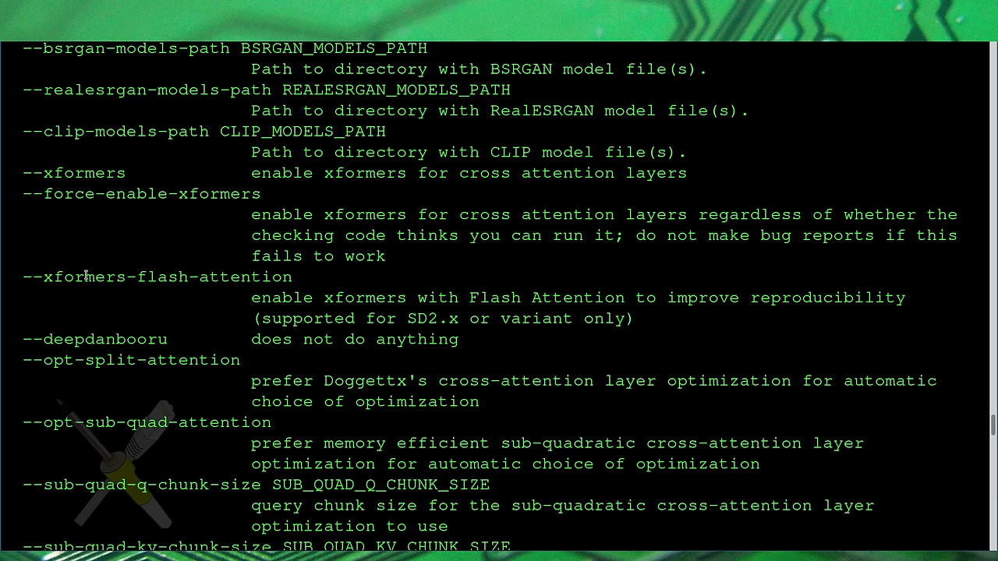
pyautogui.doubleClick(94, 184)
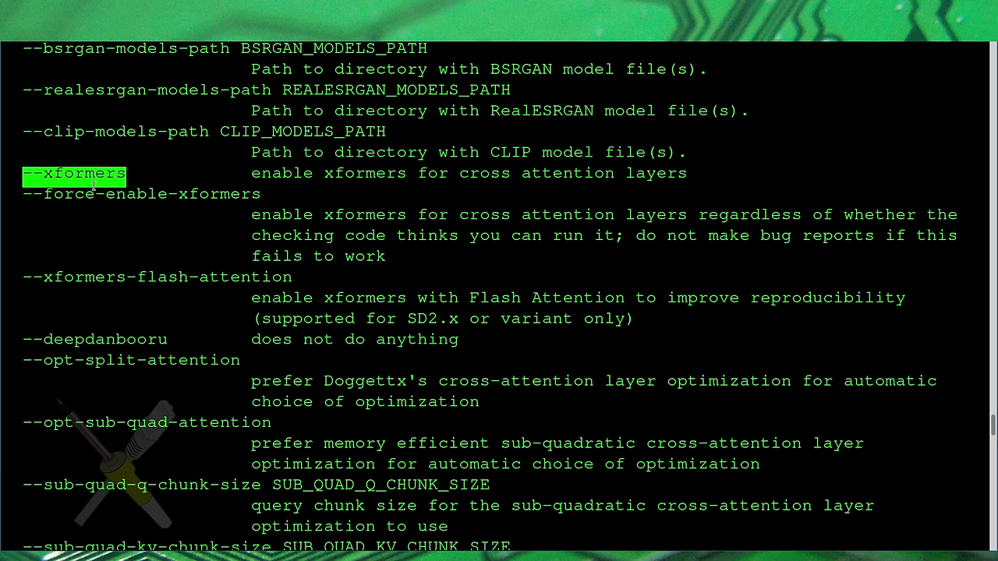
# Highlight the --no-half and --no-half-vae options in the help output, and return to the latest command prompt
pyautogui.scroll(8, 94, 184)
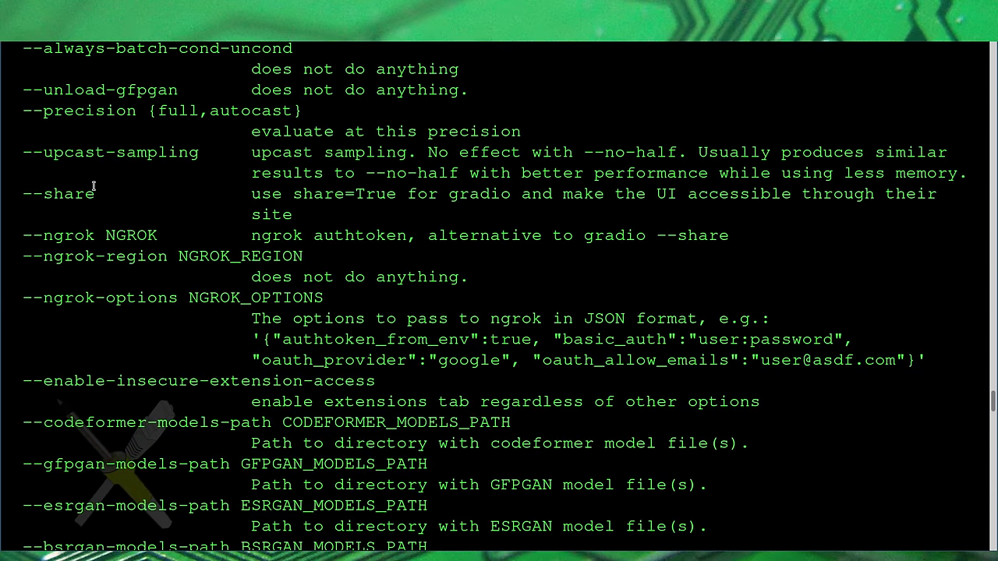
pyautogui.scroll(10, 98, 194)
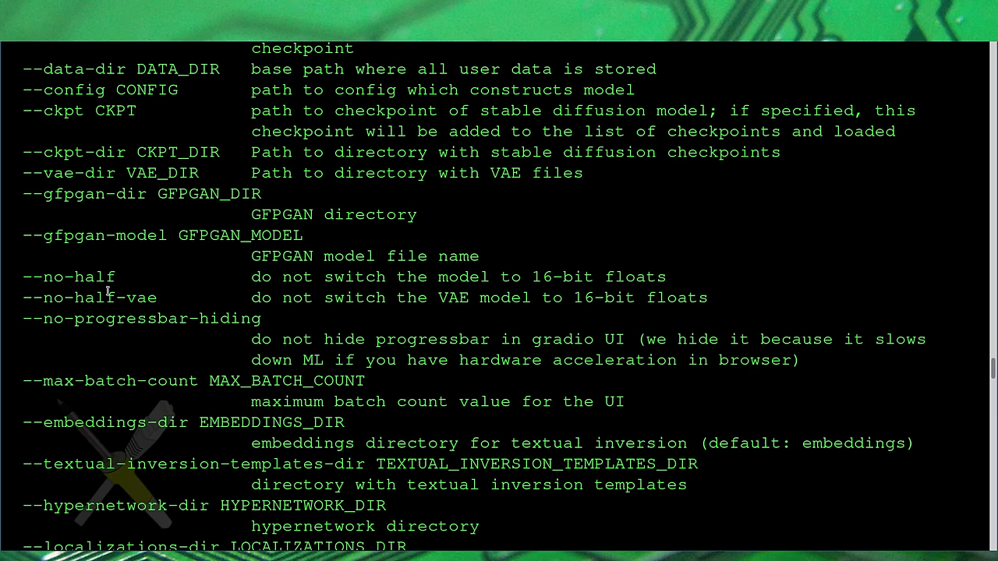
pyautogui.doubleClick(69, 282)
pyautogui.doubleClick(81, 301)
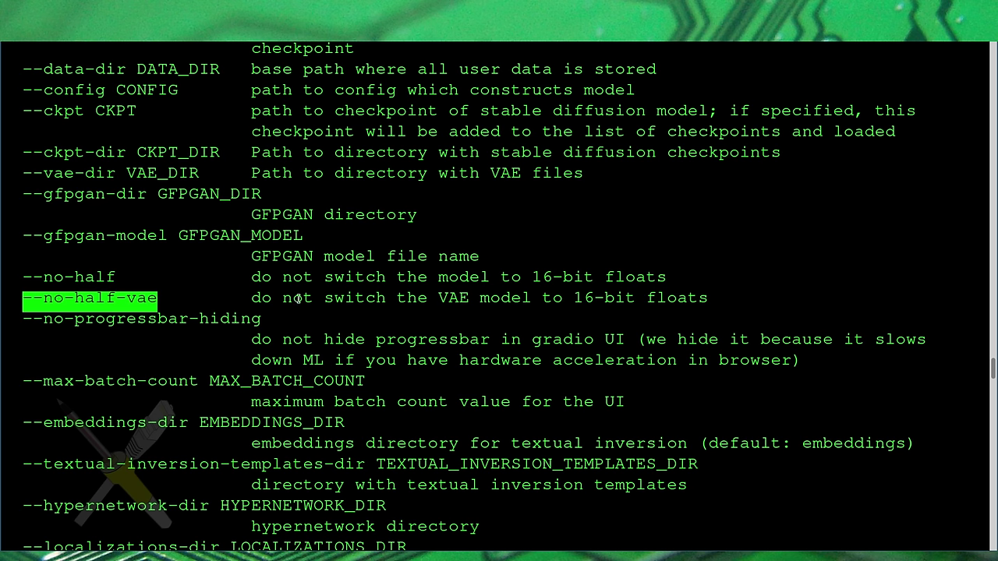
pyautogui.scroll(-20, 297, 298)
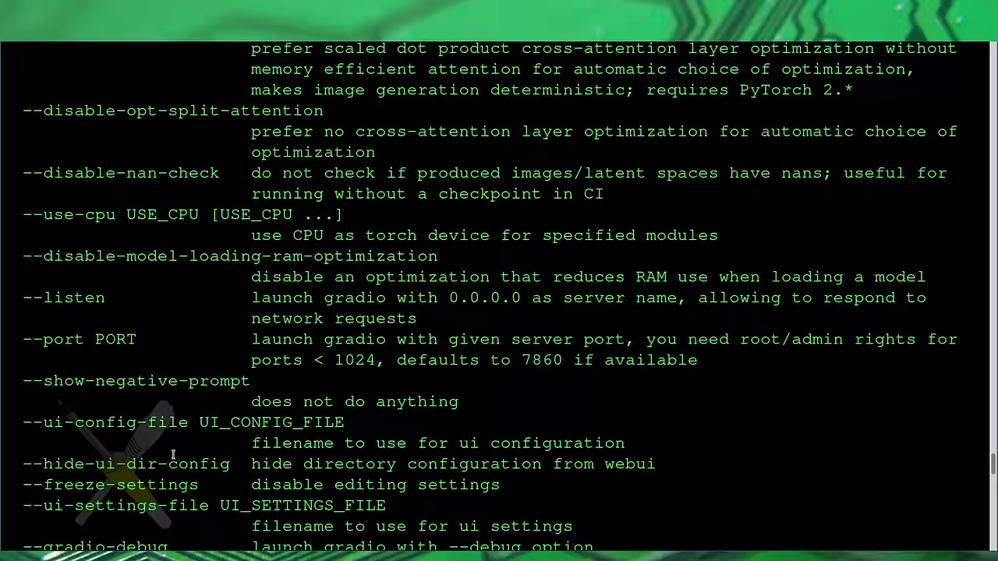
pyautogui.scroll(-15, 183, 476)
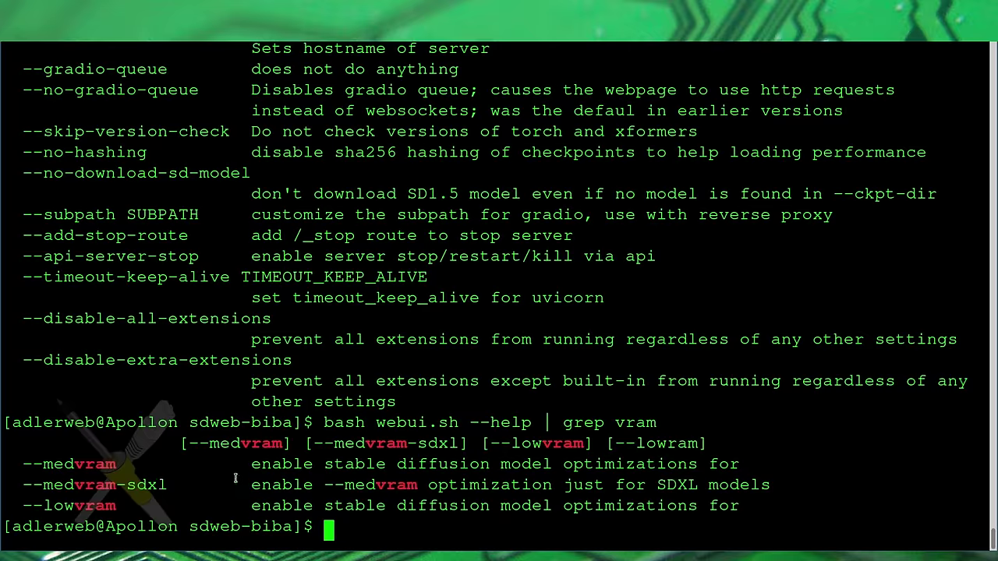